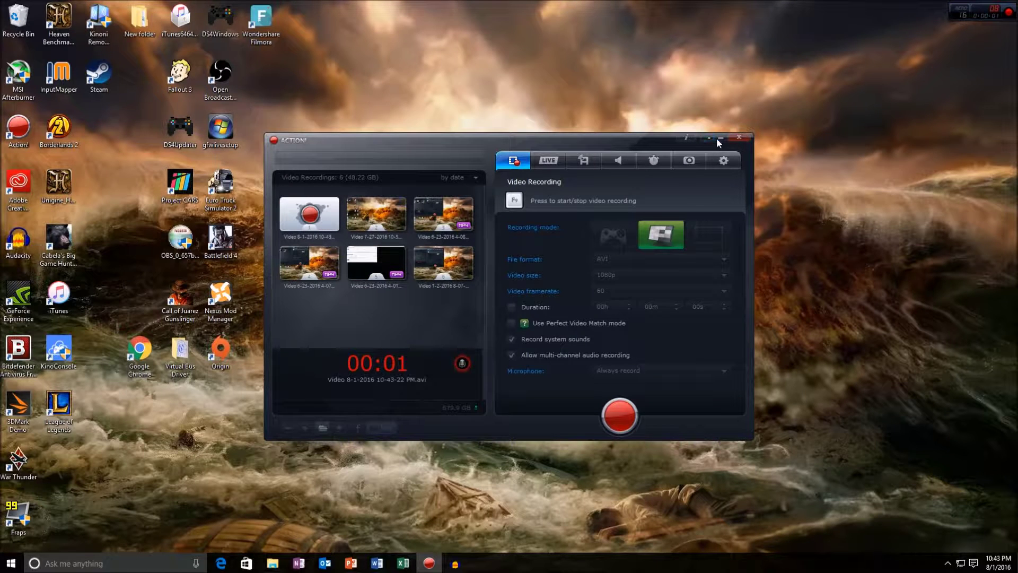
Move the recorder window aside, close Presentation1 without saving, and relaunch PowerPoint
{"action": "left_click", "coordinate": [719, 139]}
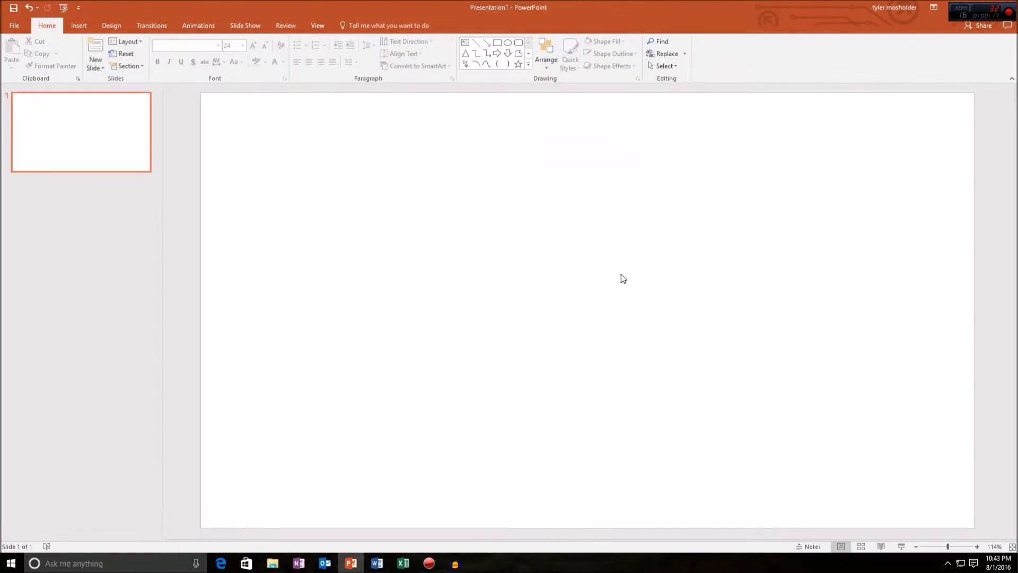
{"action": "key", "text": "alt+F4"}
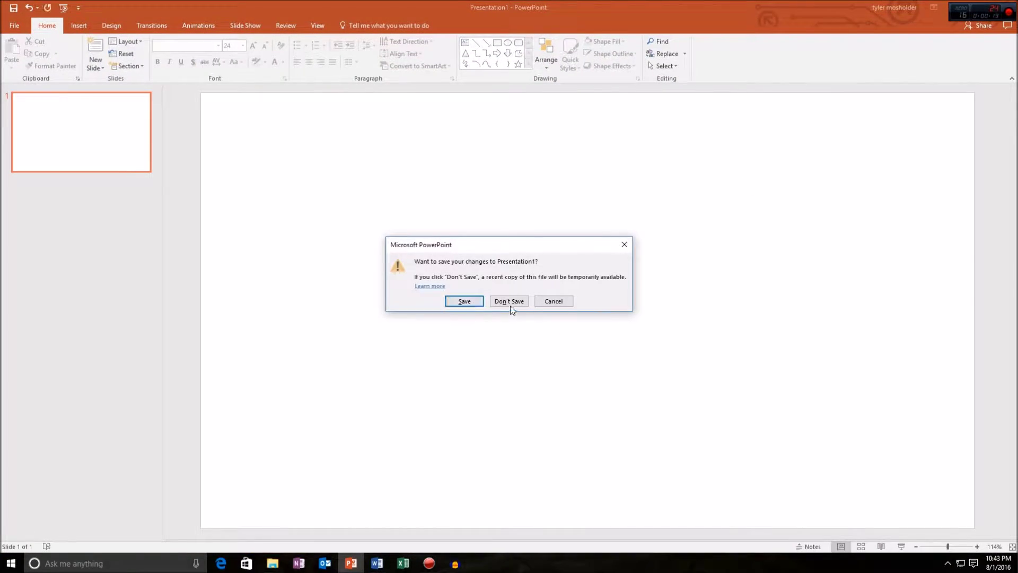
{"action": "left_click", "coordinate": [514, 300]}
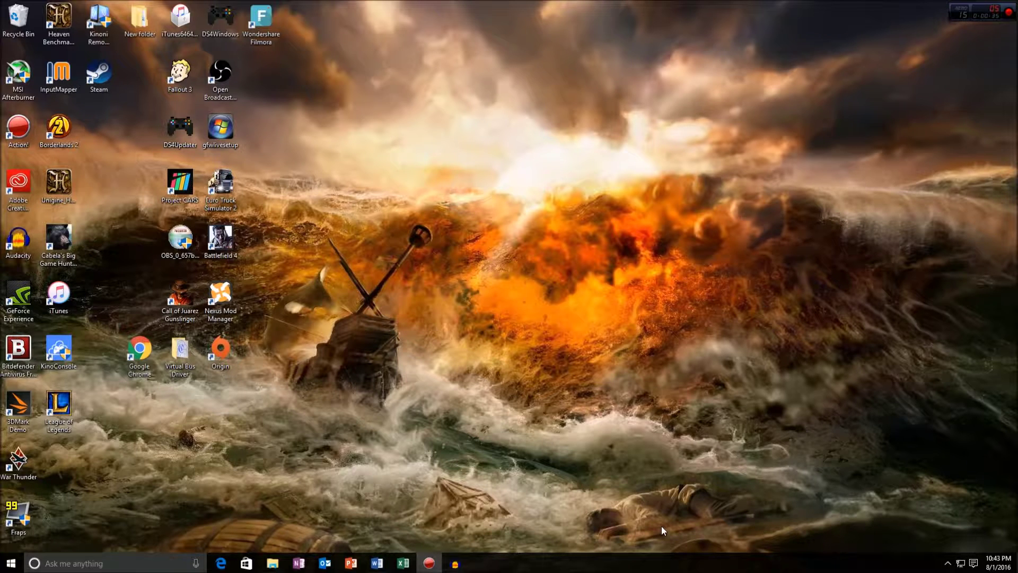
{"action": "left_click", "coordinate": [355, 565]}
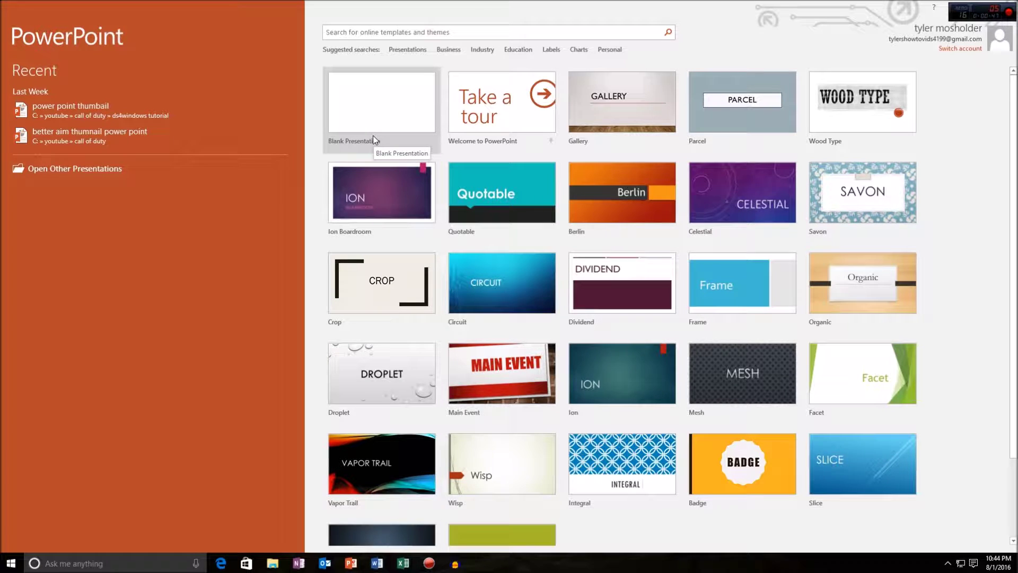
Create a Blank Presentation and delete both the title and subtitle placeholders from slide 1
{"action": "left_click", "coordinate": [373, 135]}
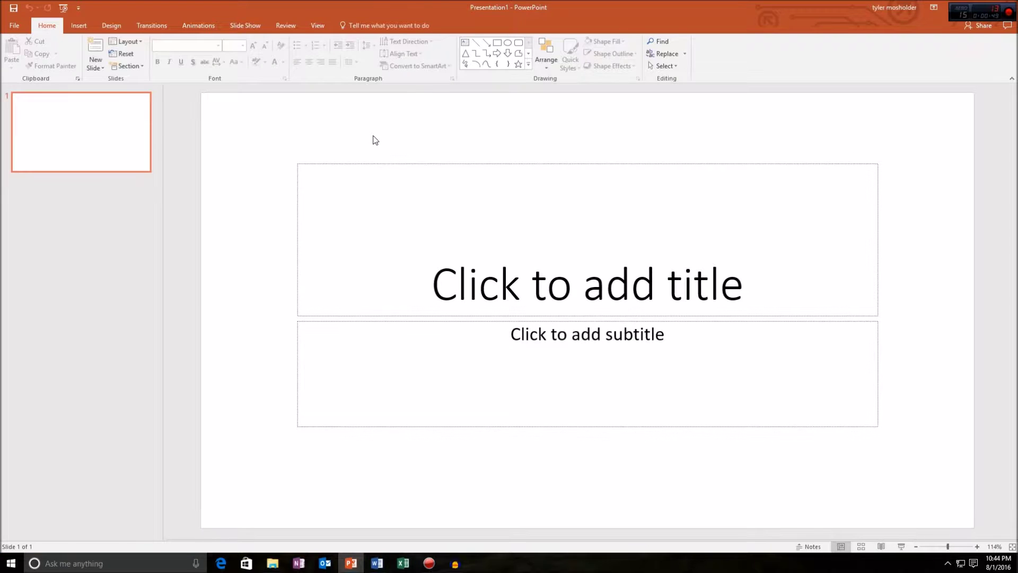
{"action": "left_click", "coordinate": [363, 164]}
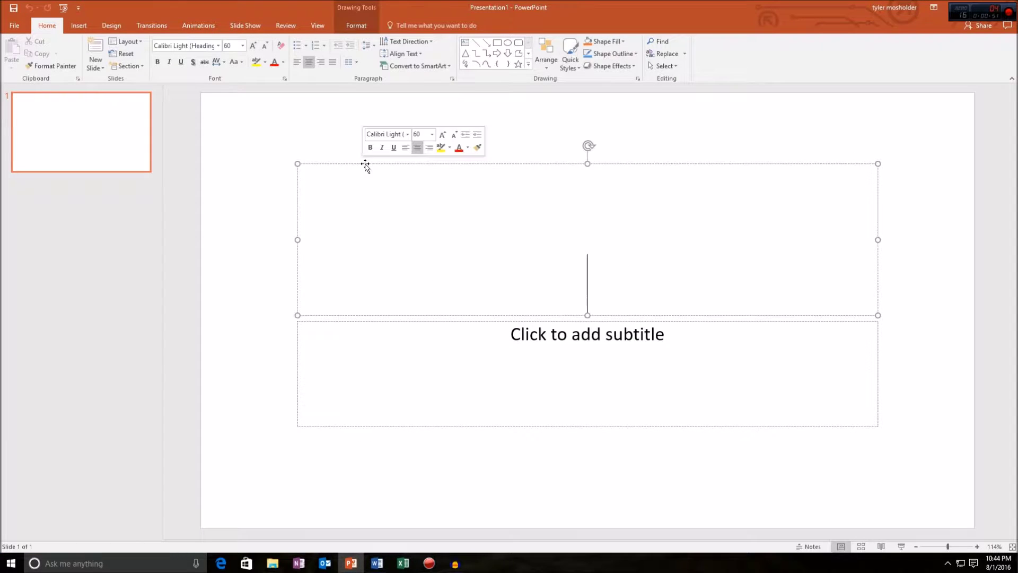
{"action": "left_click", "coordinate": [295, 132]}
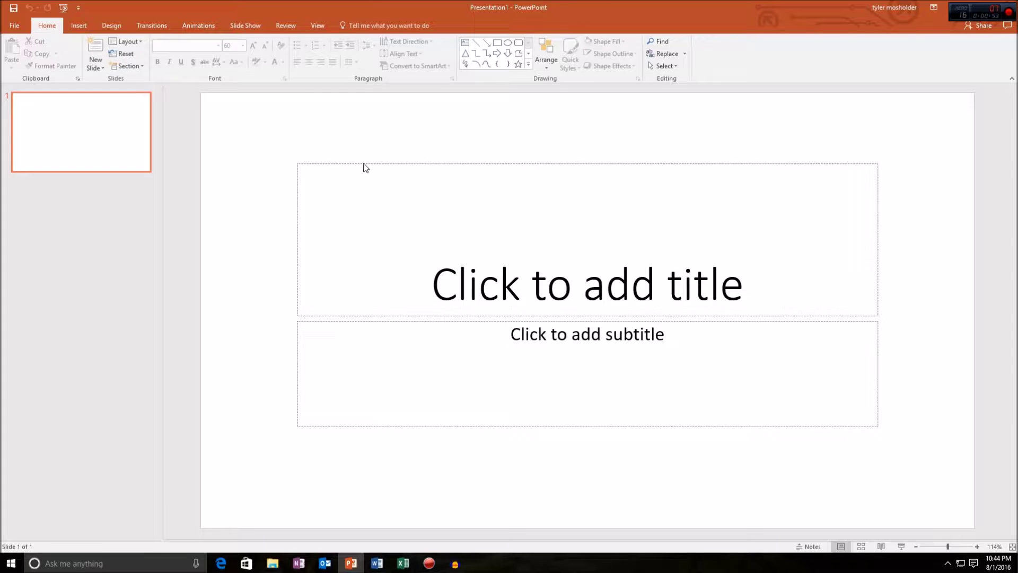
{"action": "left_click", "coordinate": [365, 165]}
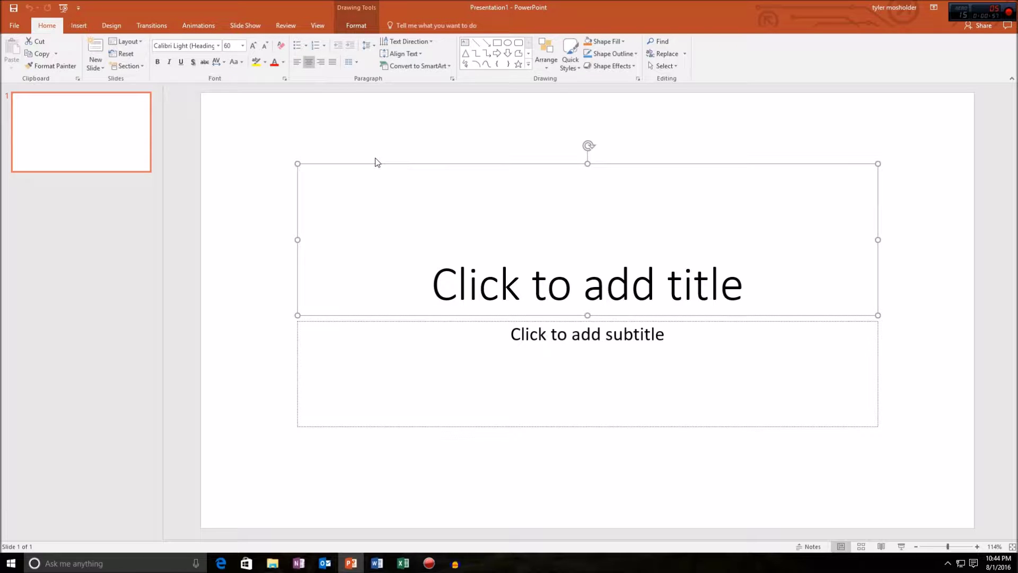
{"action": "key", "text": "Delete"}
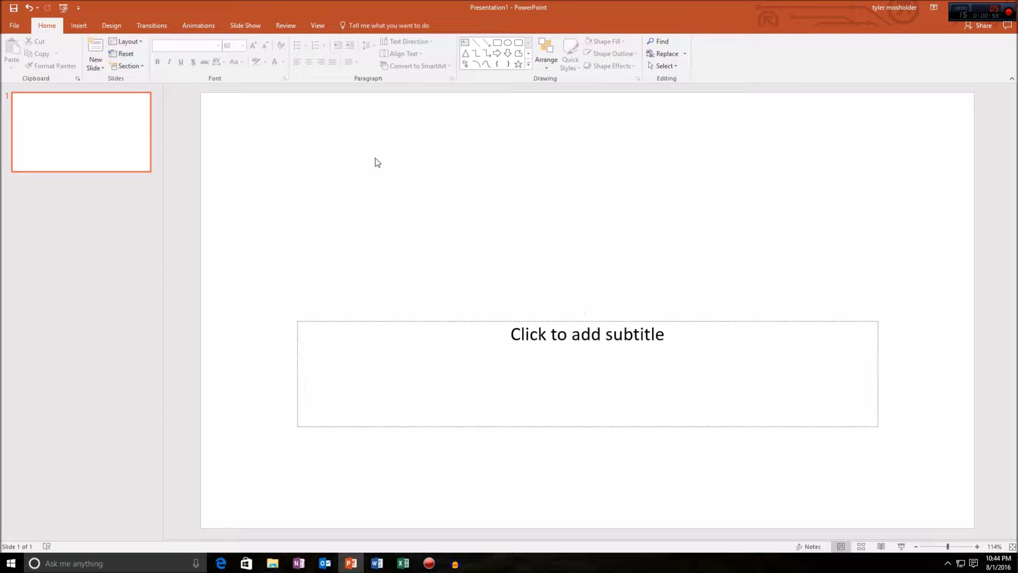
{"action": "left_click", "coordinate": [385, 320]}
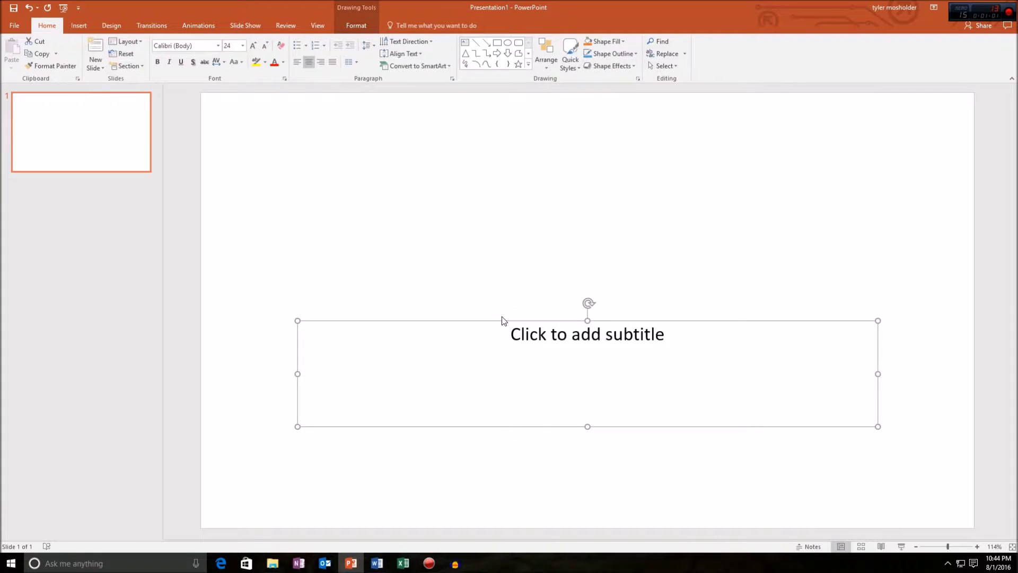
{"action": "key", "text": "Delete"}
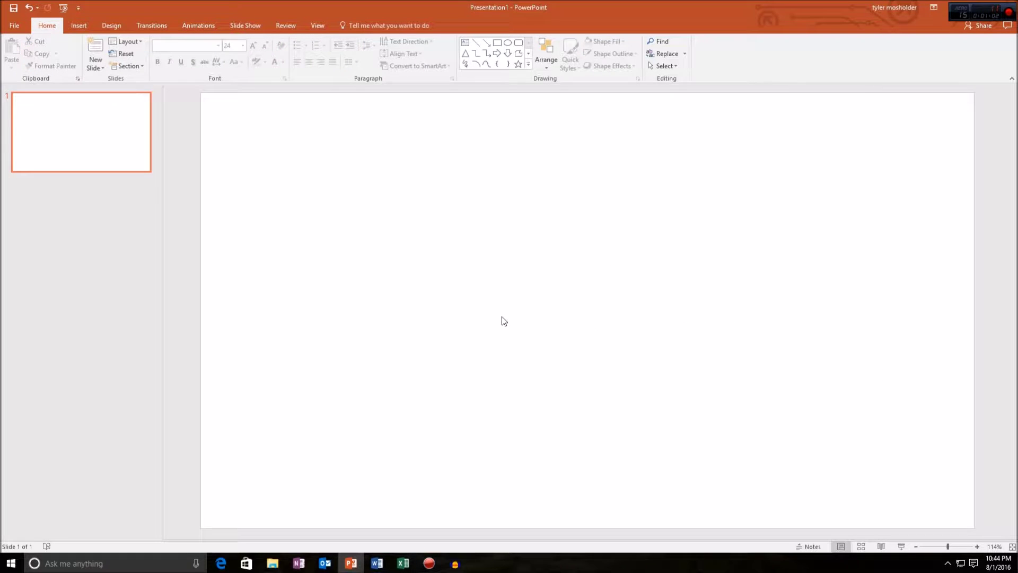
Switch the ribbon to the Insert tab, after a brief detour to Home
{"action": "left_click", "coordinate": [77, 28]}
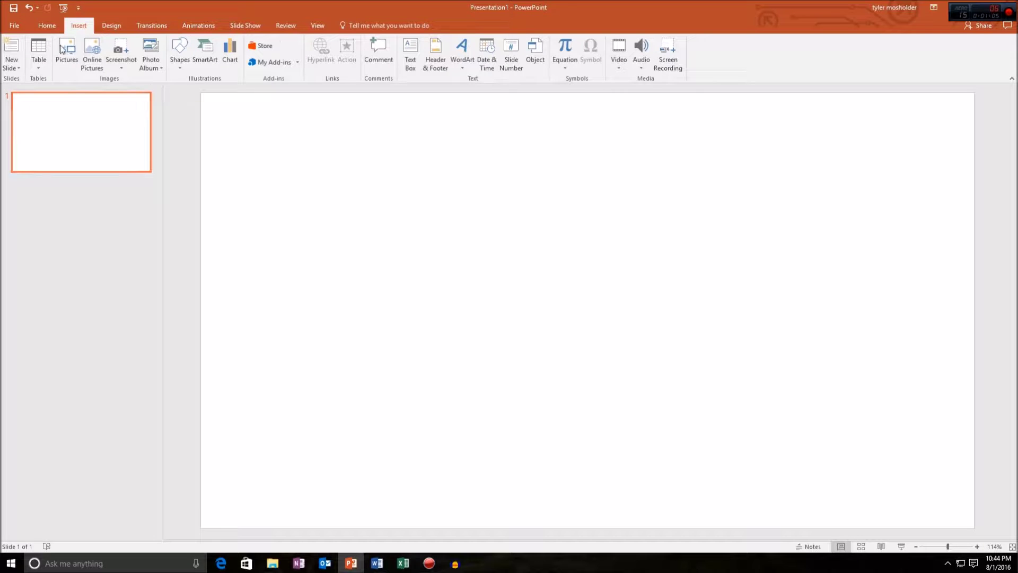
{"action": "left_click", "coordinate": [48, 28]}
{"action": "left_click", "coordinate": [79, 25]}
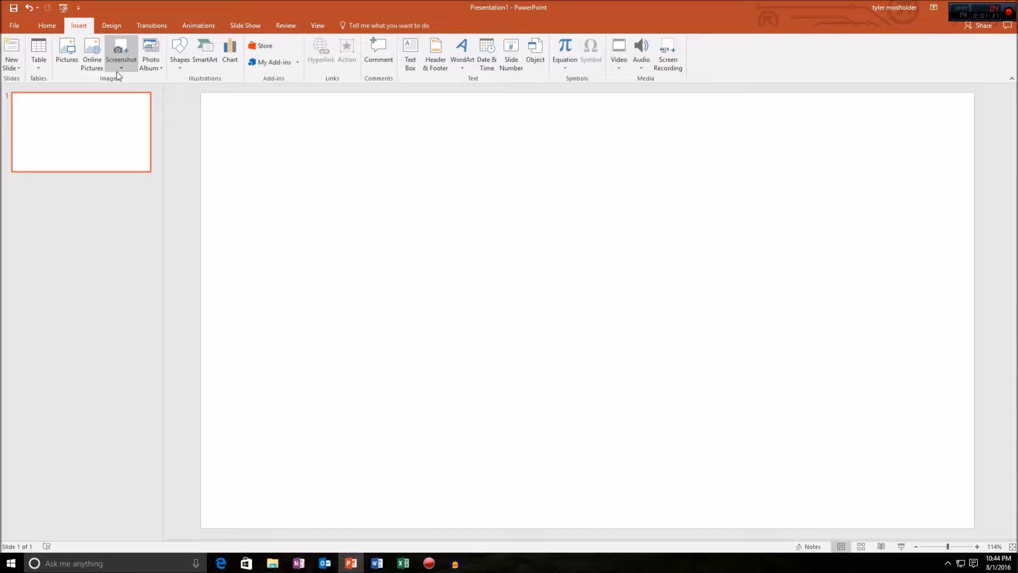
Open Insert Pictures and browse to Local Disk (C:) > youtube > call of duty > better aim 1
{"action": "left_click", "coordinate": [60, 56]}
{"action": "scroll", "coordinate": [36, 197], "scroll_direction": "down", "scroll_amount": 5}
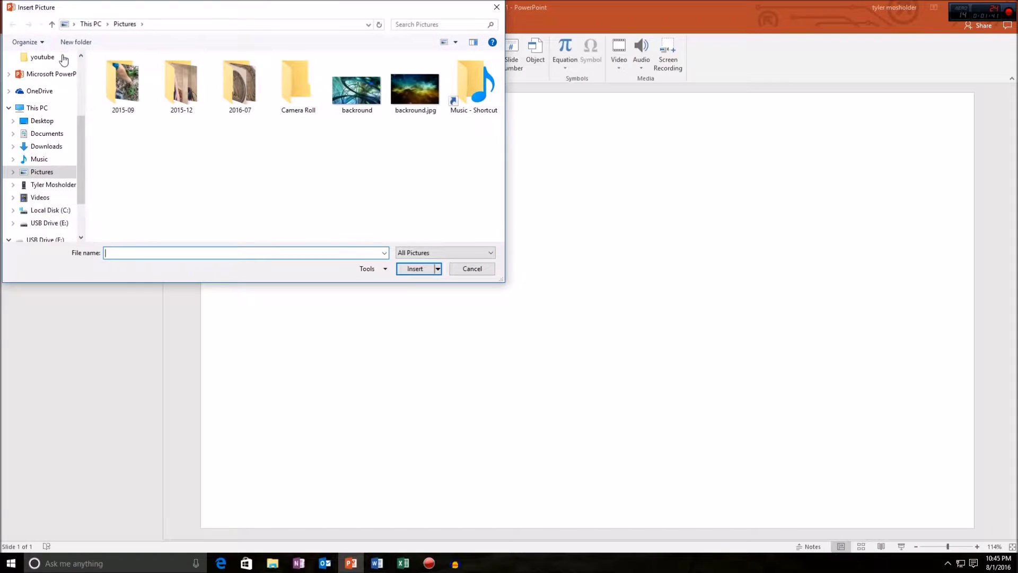
{"action": "scroll", "coordinate": [35, 198], "scroll_direction": "down", "scroll_amount": 1}
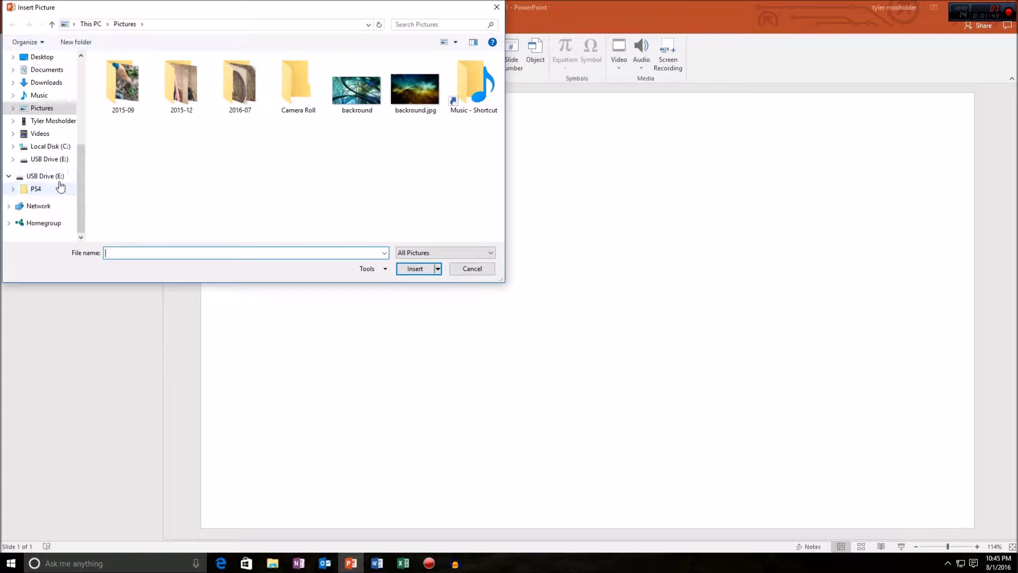
{"action": "left_click", "coordinate": [51, 146]}
{"action": "scroll", "coordinate": [166, 200], "scroll_direction": "down", "scroll_amount": 3}
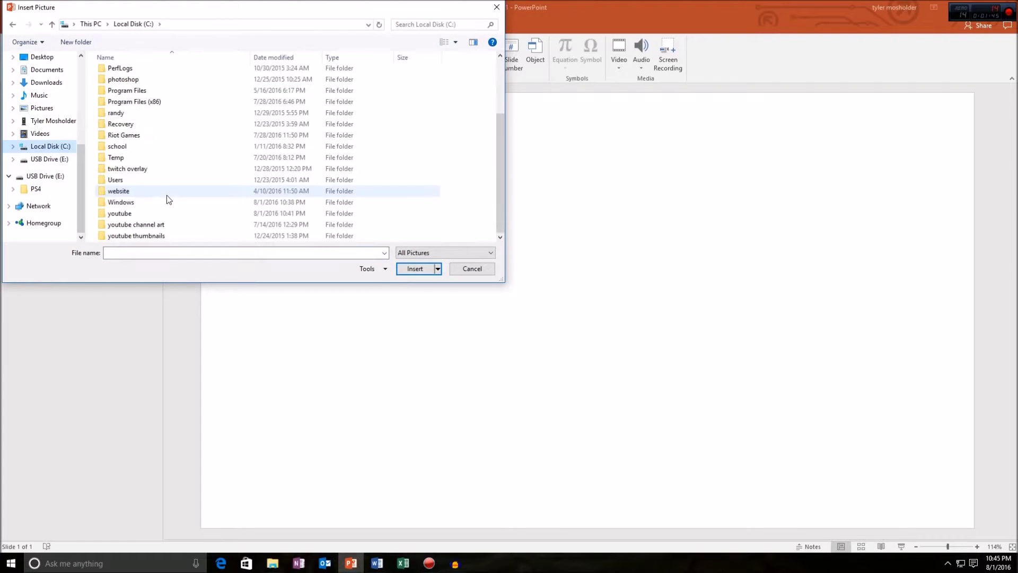
{"action": "double_click", "coordinate": [145, 215]}
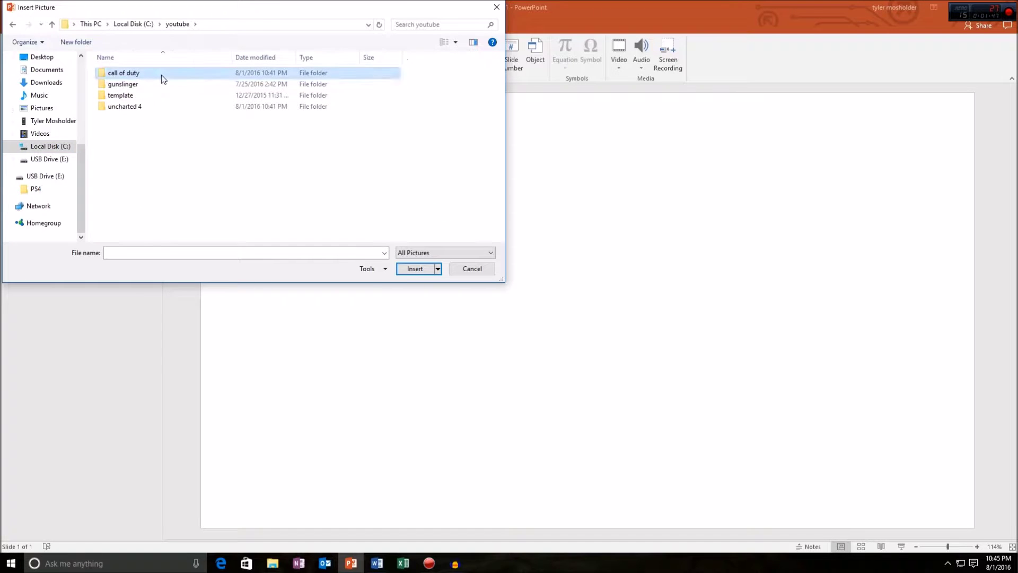
{"action": "double_click", "coordinate": [162, 75]}
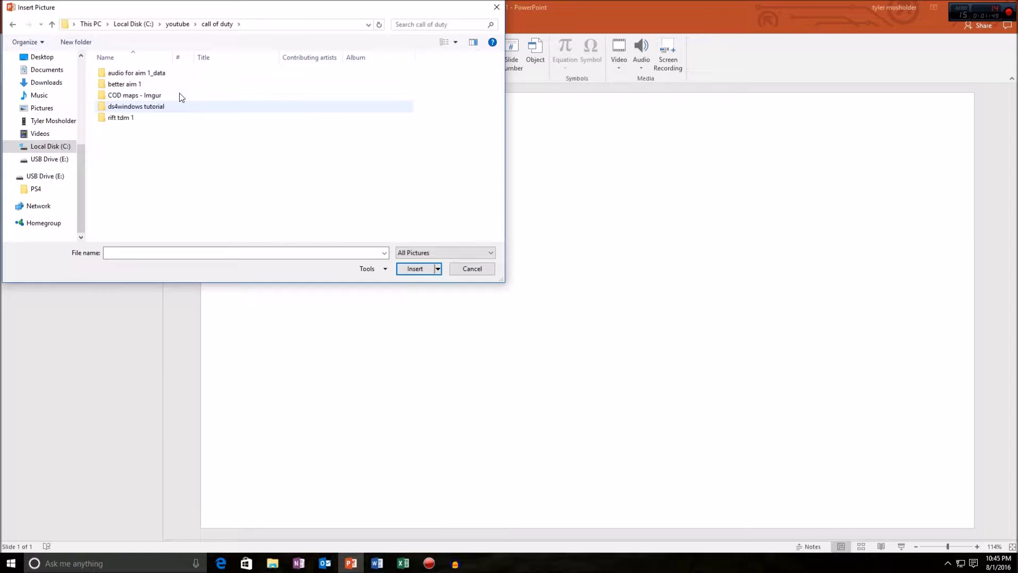
{"action": "double_click", "coordinate": [177, 87]}
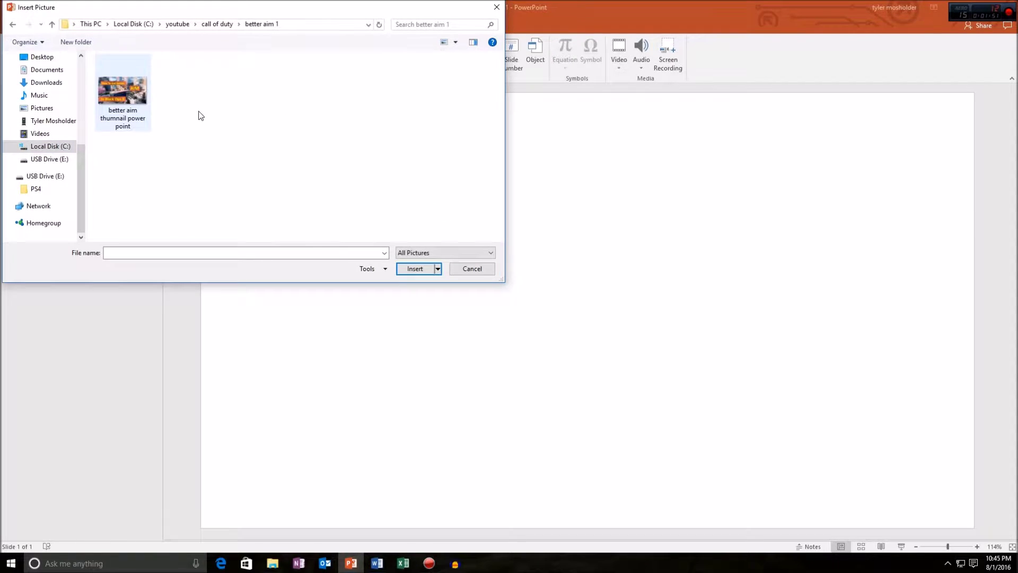
Check the rift tdm 1 and ds4windows tutorial folders, return to Local Disk (C:), then close the chooser
{"action": "key", "text": "alt+Left"}
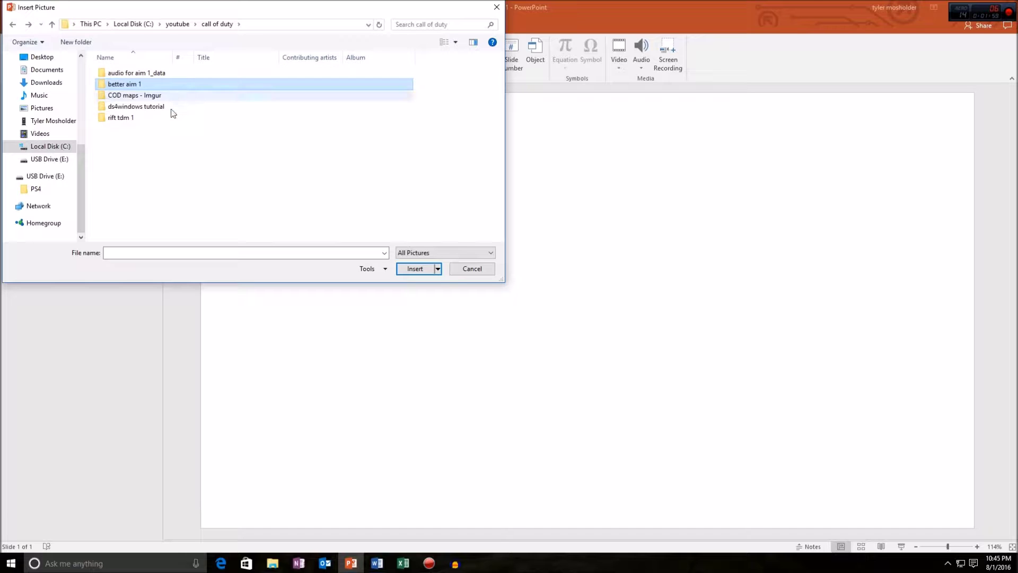
{"action": "double_click", "coordinate": [172, 84]}
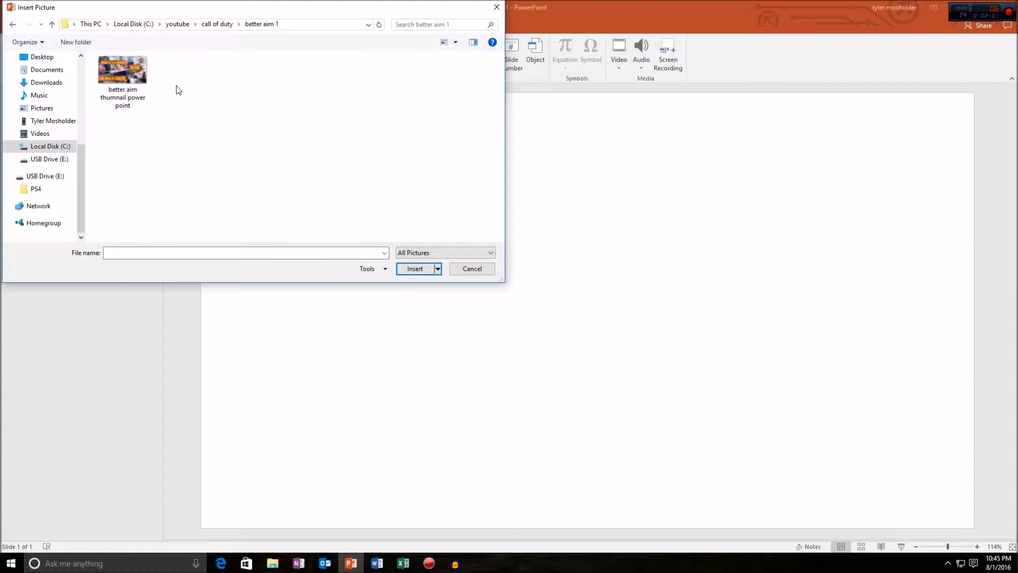
{"action": "key", "text": "BackSpace"}
{"action": "double_click", "coordinate": [165, 116]}
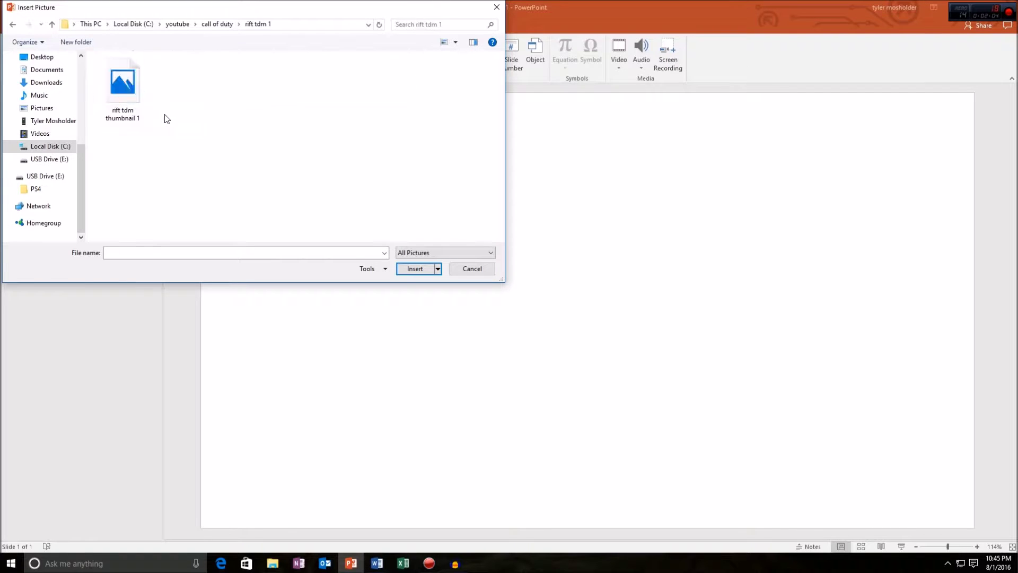
{"action": "key", "text": "BackSpace"}
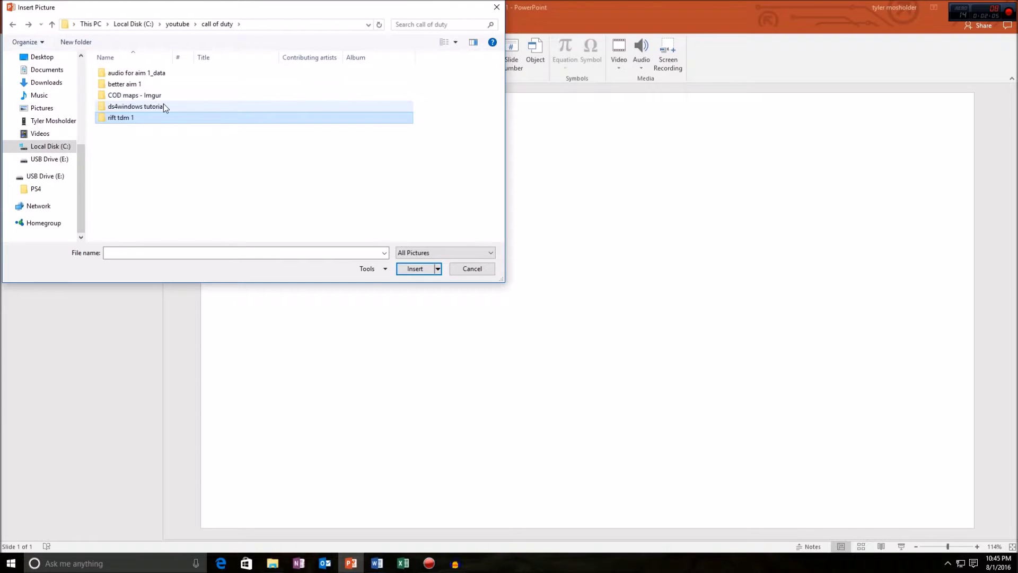
{"action": "double_click", "coordinate": [163, 106]}
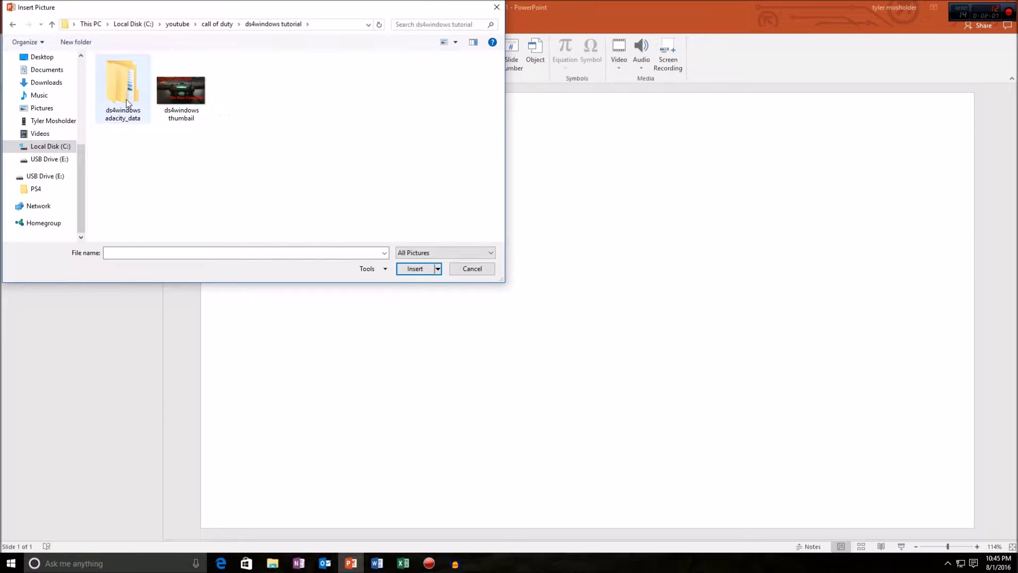
{"action": "key", "text": "BackSpace"}
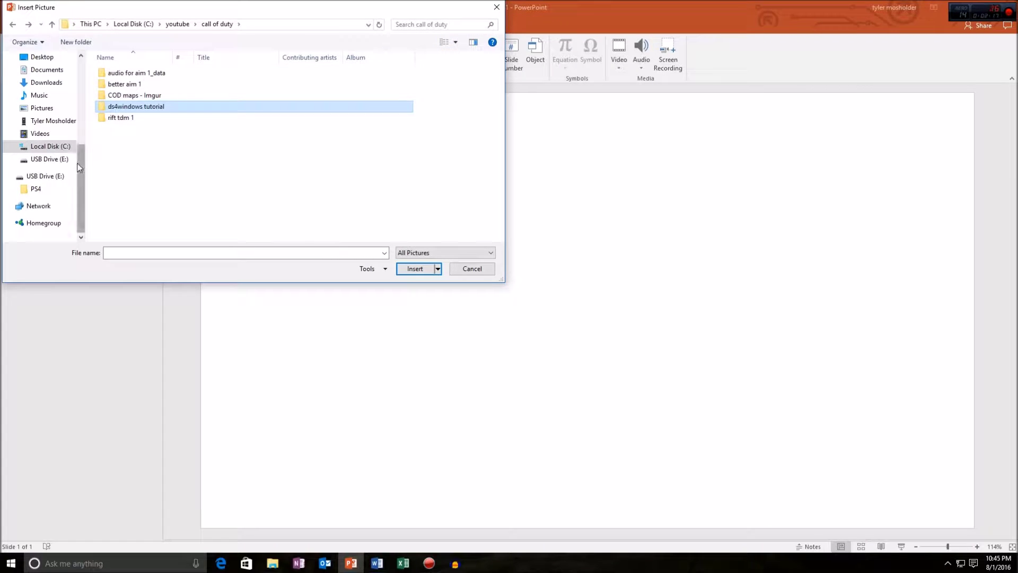
{"action": "left_click", "coordinate": [51, 147]}
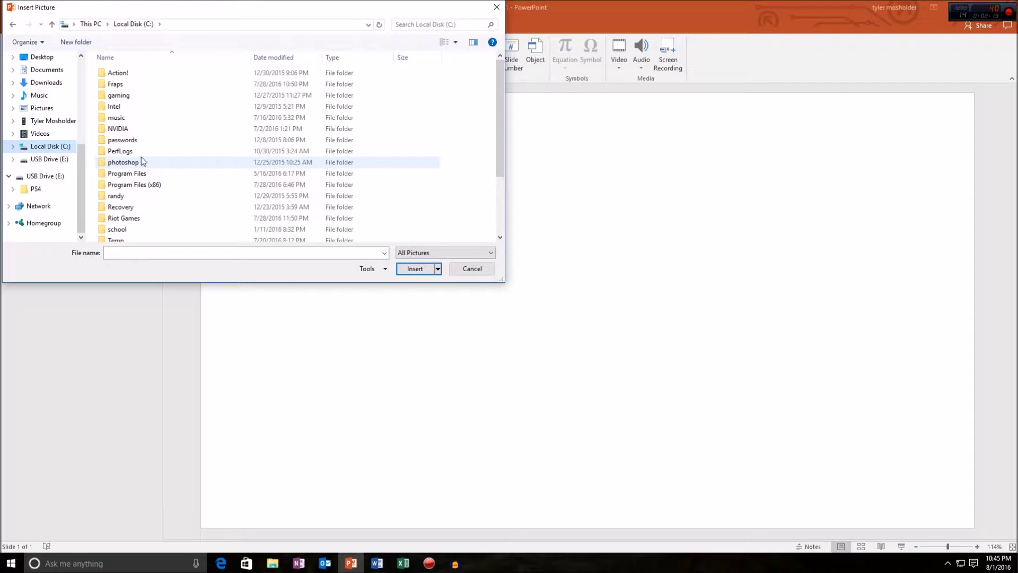
{"action": "scroll", "coordinate": [57, 118], "scroll_direction": "up", "scroll_amount": 2}
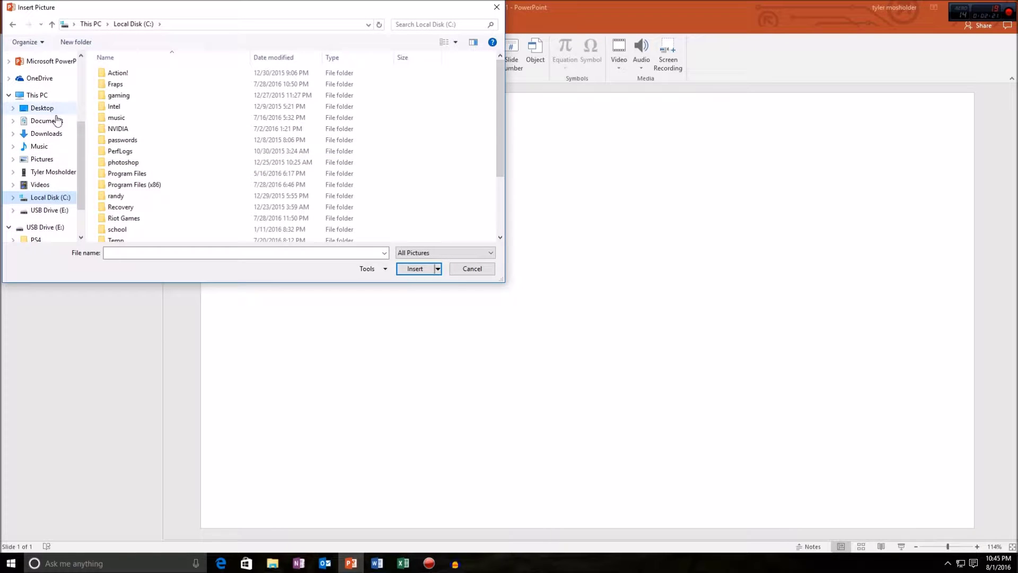
{"action": "left_click", "coordinate": [495, 6]}
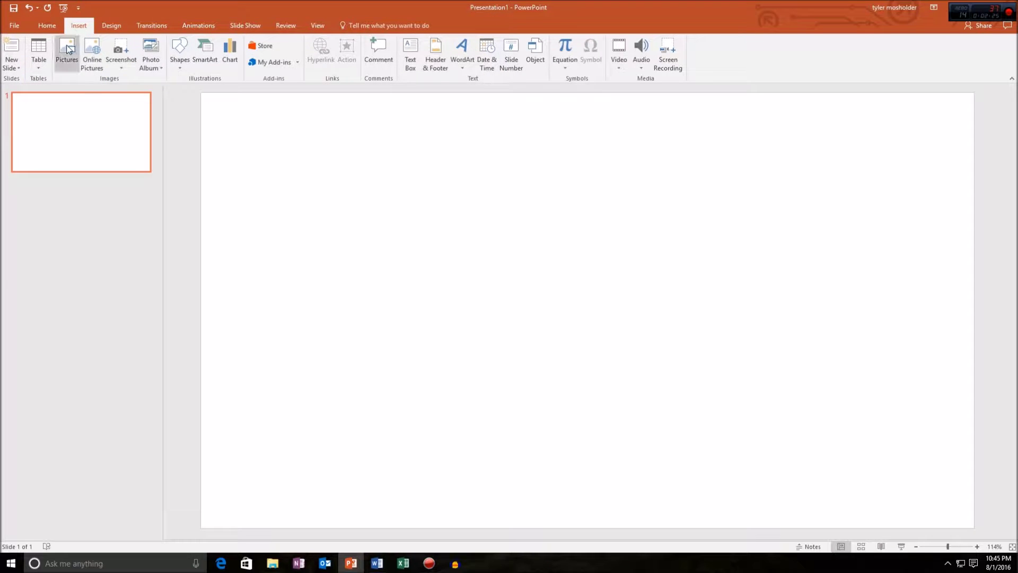
Reopen the picture chooser and look through Desktop, This PC and Quick access
{"action": "left_click", "coordinate": [67, 49]}
{"action": "scroll", "coordinate": [48, 156], "scroll_direction": "up", "scroll_amount": 3}
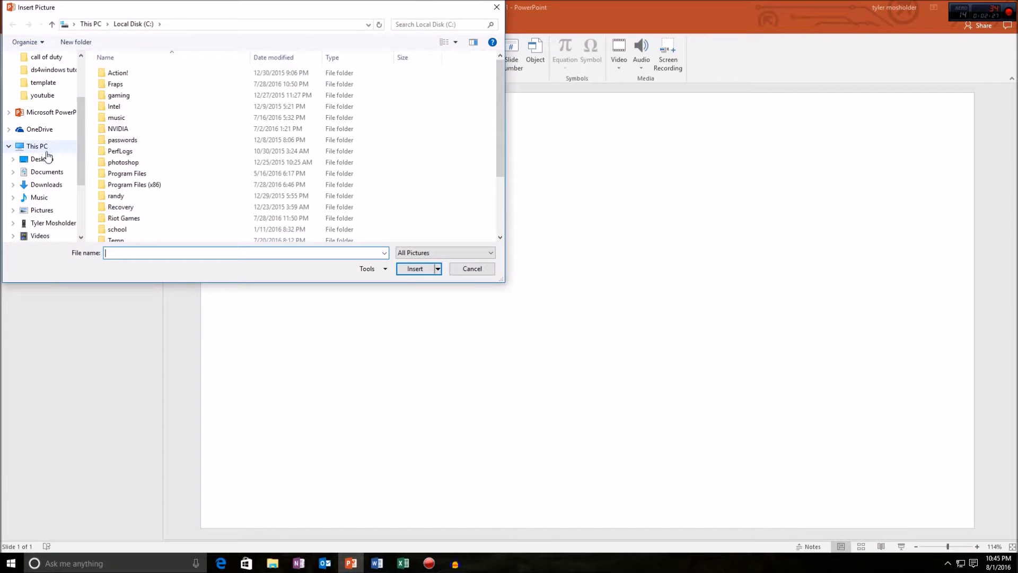
{"action": "left_click", "coordinate": [48, 158]}
{"action": "left_click", "coordinate": [53, 149]}
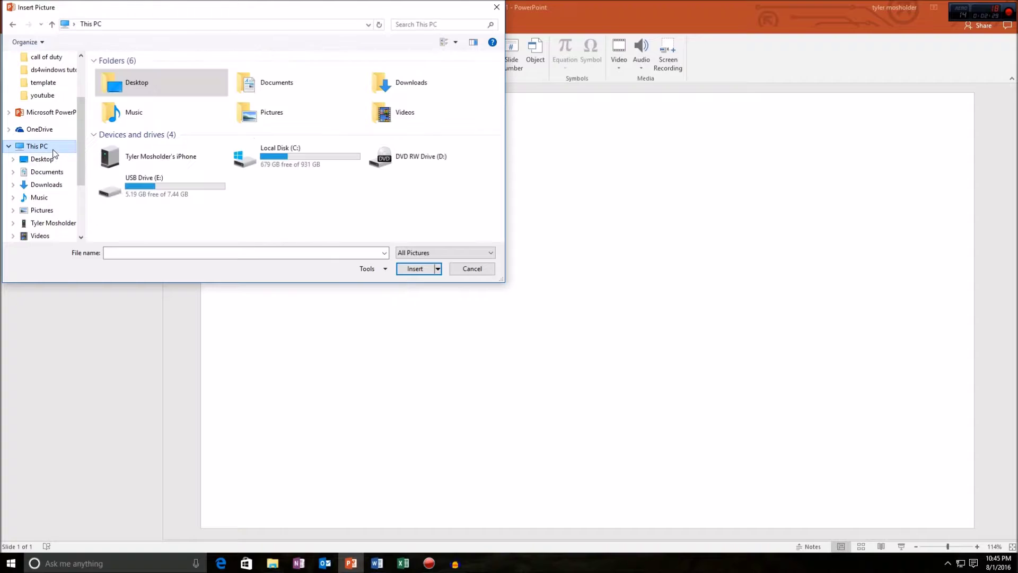
{"action": "scroll", "coordinate": [49, 148], "scroll_direction": "up", "scroll_amount": 3}
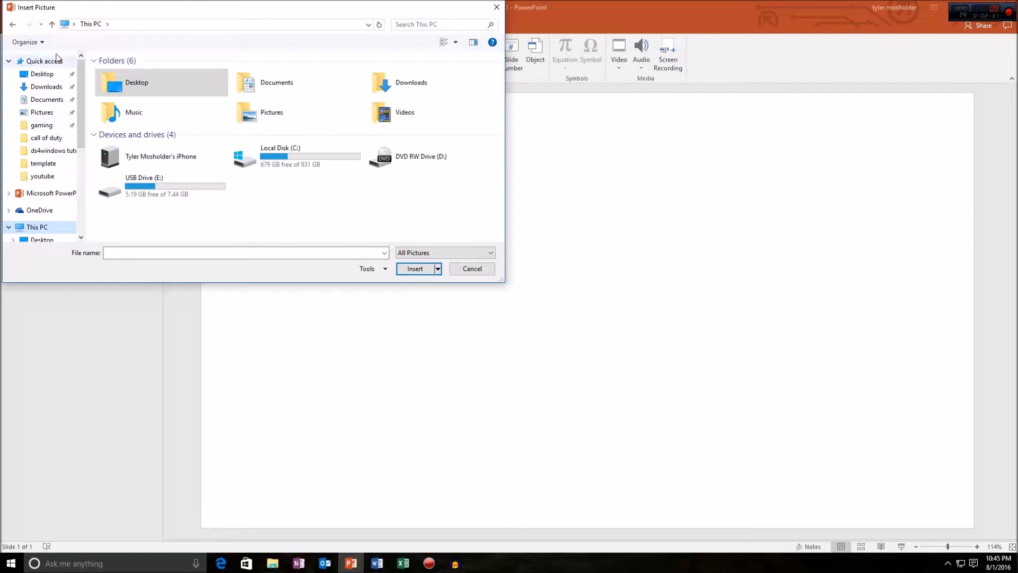
{"action": "left_click", "coordinate": [57, 59]}
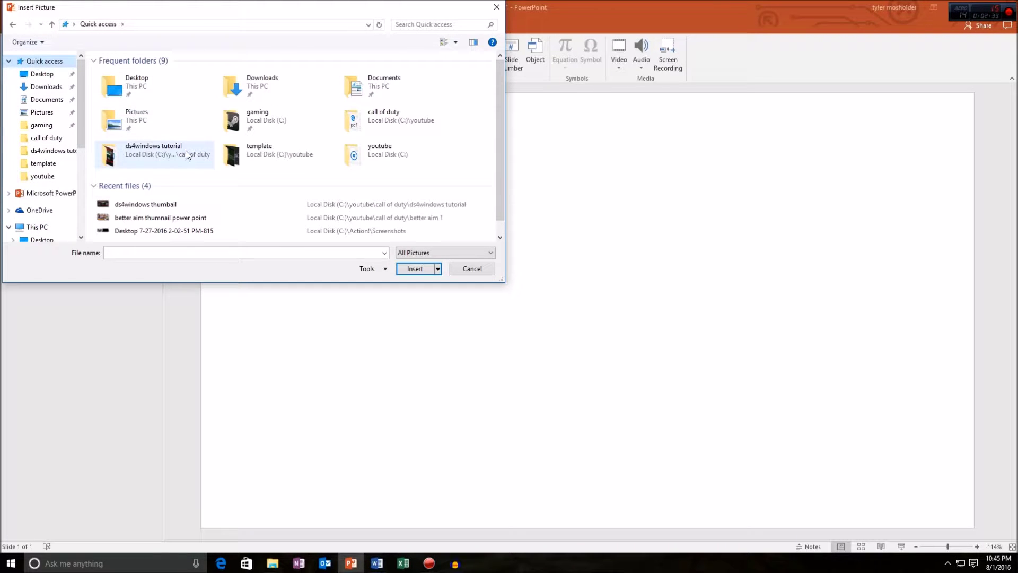
Search the Pictures folder's 2015-09, 2015-12 and 2016-07 subfolders for the screenshot
{"action": "double_click", "coordinate": [180, 131]}
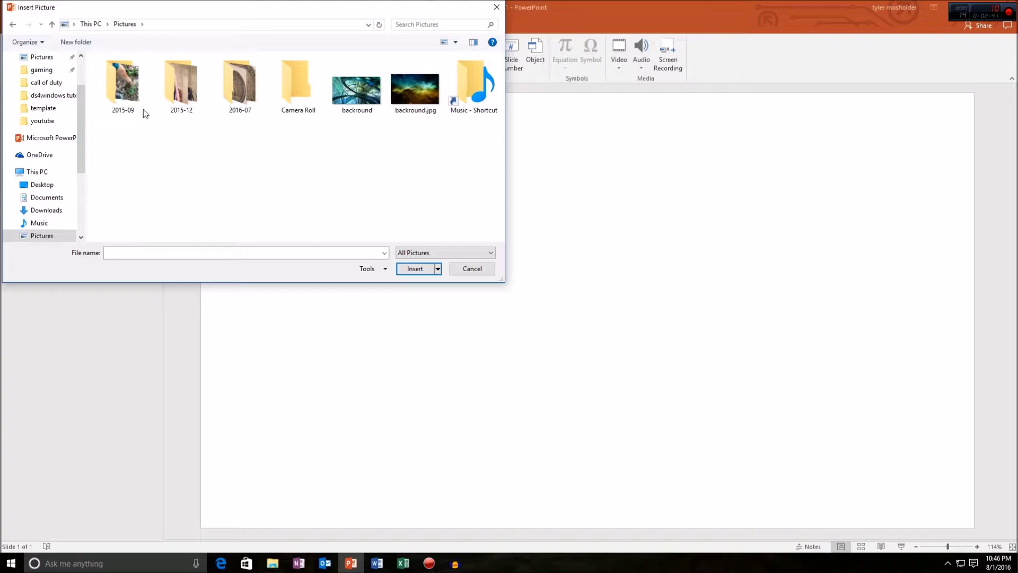
{"action": "double_click", "coordinate": [128, 98]}
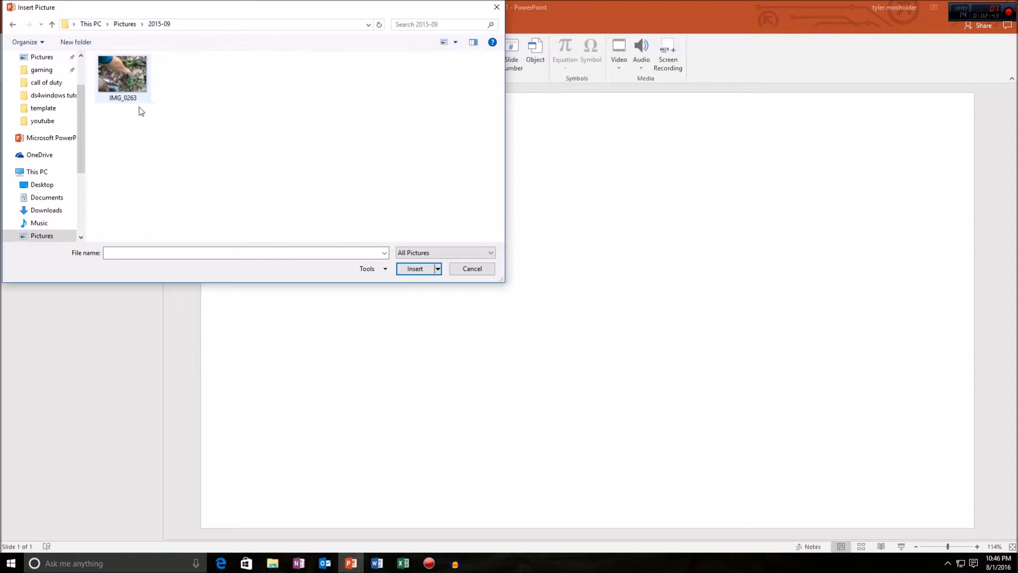
{"action": "key", "text": "BackSpace"}
{"action": "double_click", "coordinate": [180, 95]}
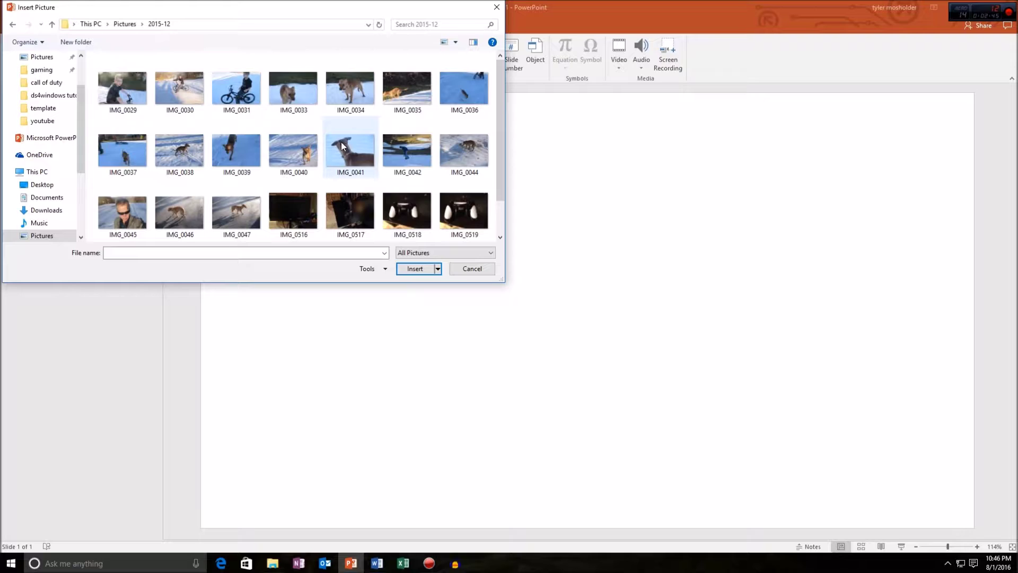
{"action": "scroll", "coordinate": [342, 141], "scroll_direction": "down", "scroll_amount": 1}
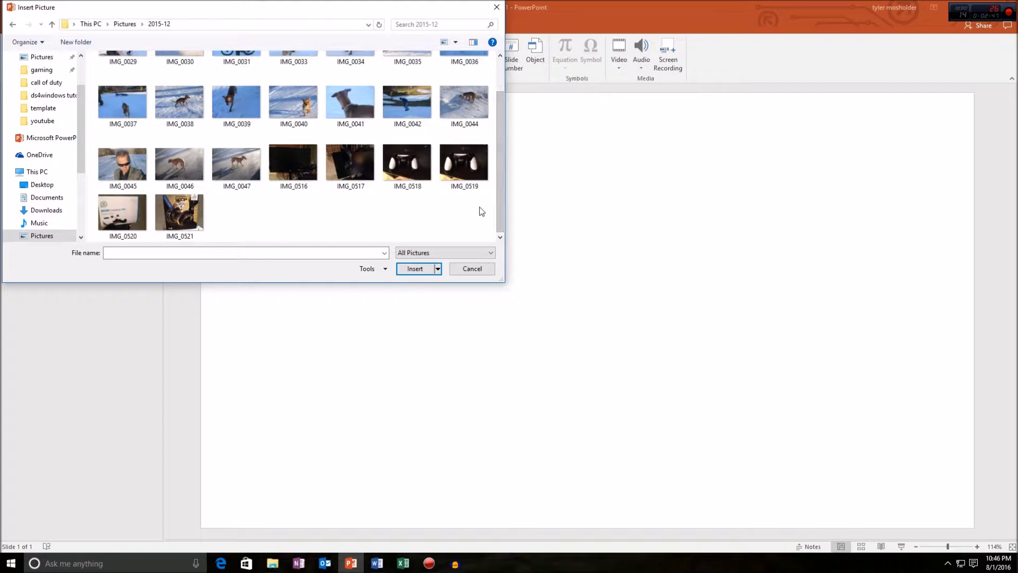
{"action": "scroll", "coordinate": [479, 207], "scroll_direction": "up", "scroll_amount": 1}
{"action": "key", "text": "BackSpace"}
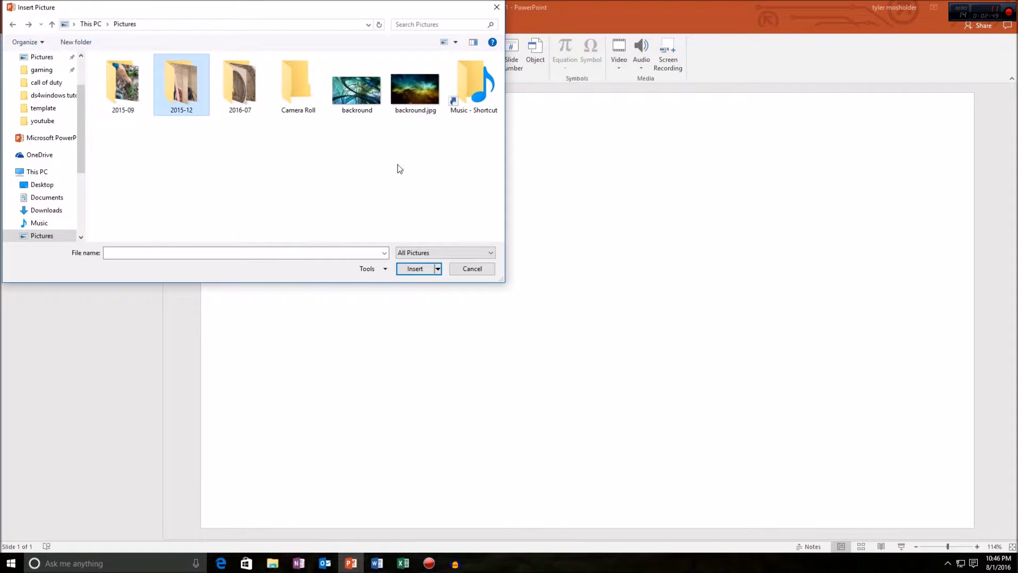
{"action": "double_click", "coordinate": [258, 89]}
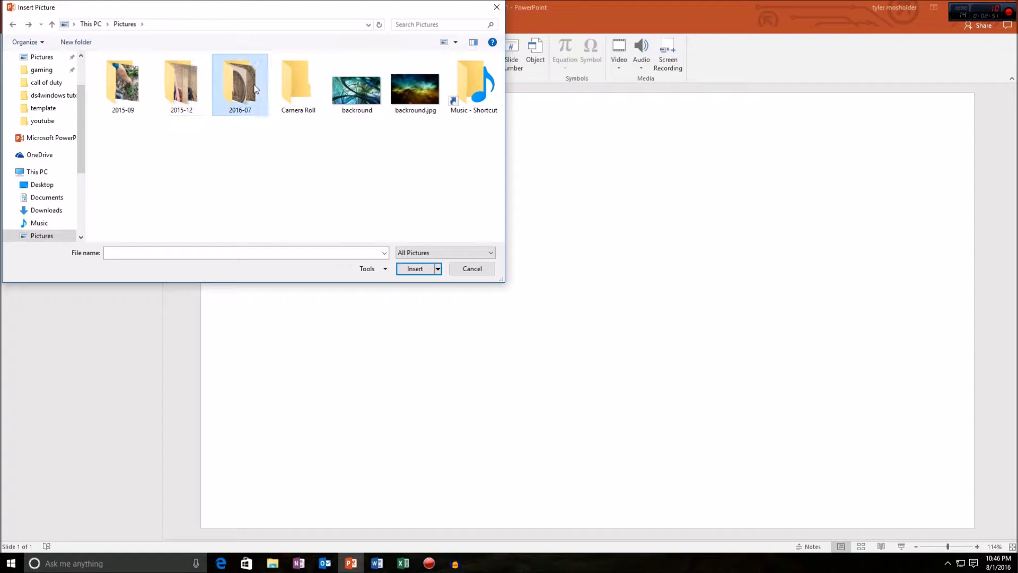
{"action": "key", "text": "BackSpace"}
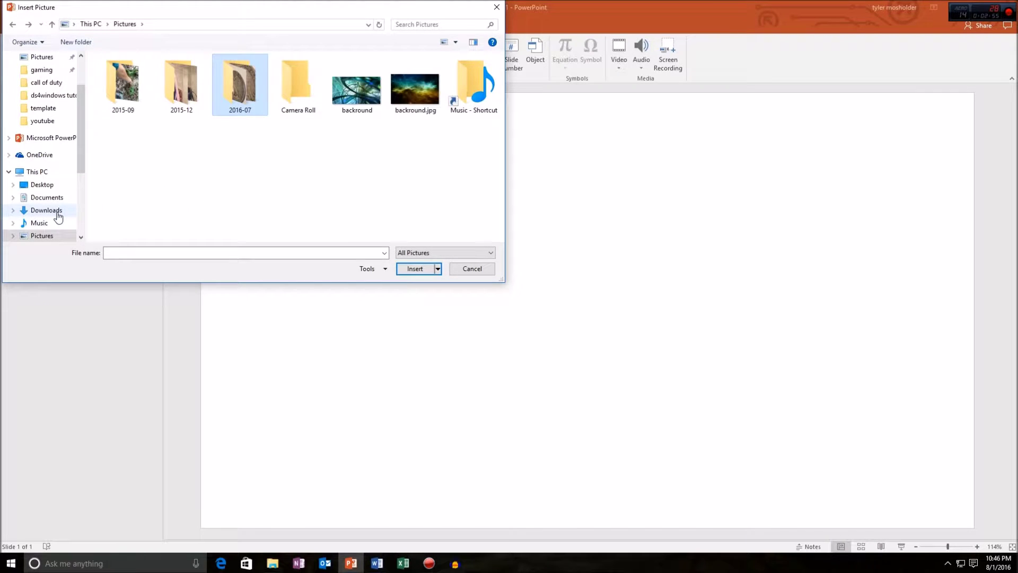
Browse Local Disk (C:) > youtube > call of duty, checking audio for aim 1_data and better aim 1
{"action": "scroll", "coordinate": [66, 212], "scroll_direction": "down", "scroll_amount": 2}
{"action": "scroll", "coordinate": [67, 213], "scroll_direction": "down", "scroll_amount": 2}
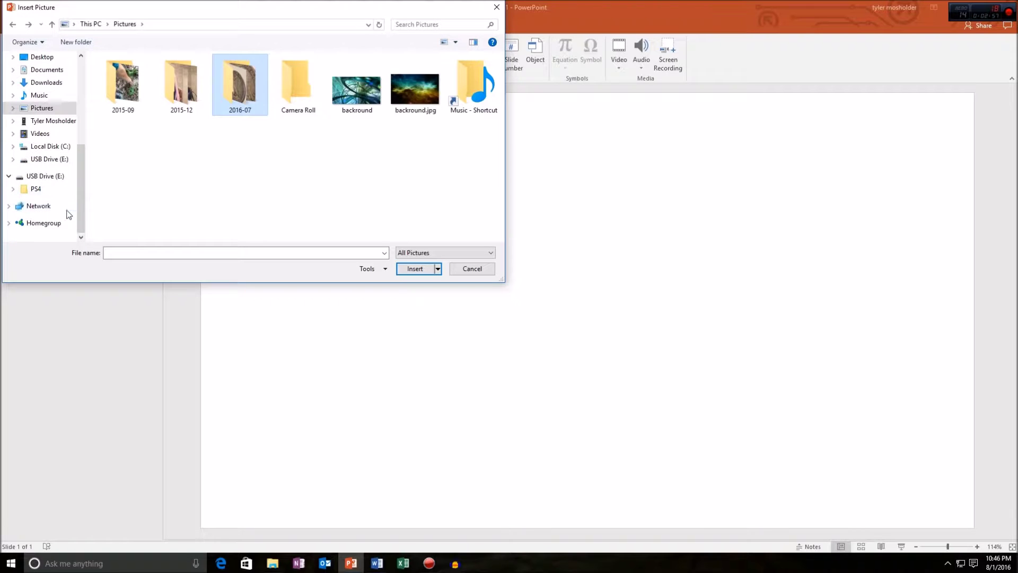
{"action": "left_click", "coordinate": [66, 147]}
{"action": "scroll", "coordinate": [212, 158], "scroll_direction": "down", "scroll_amount": 3}
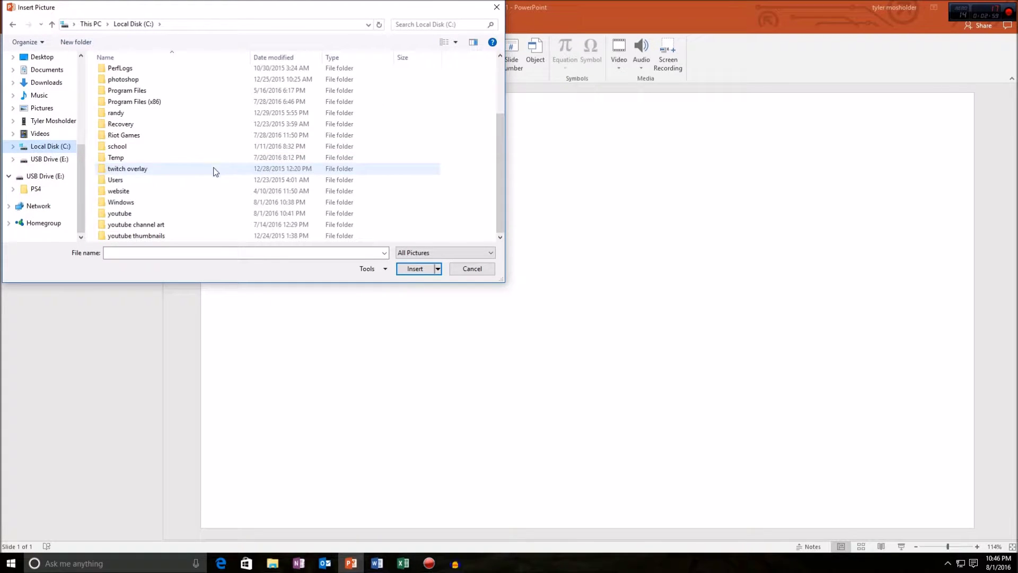
{"action": "left_click", "coordinate": [186, 213]}
{"action": "double_click", "coordinate": [186, 211]}
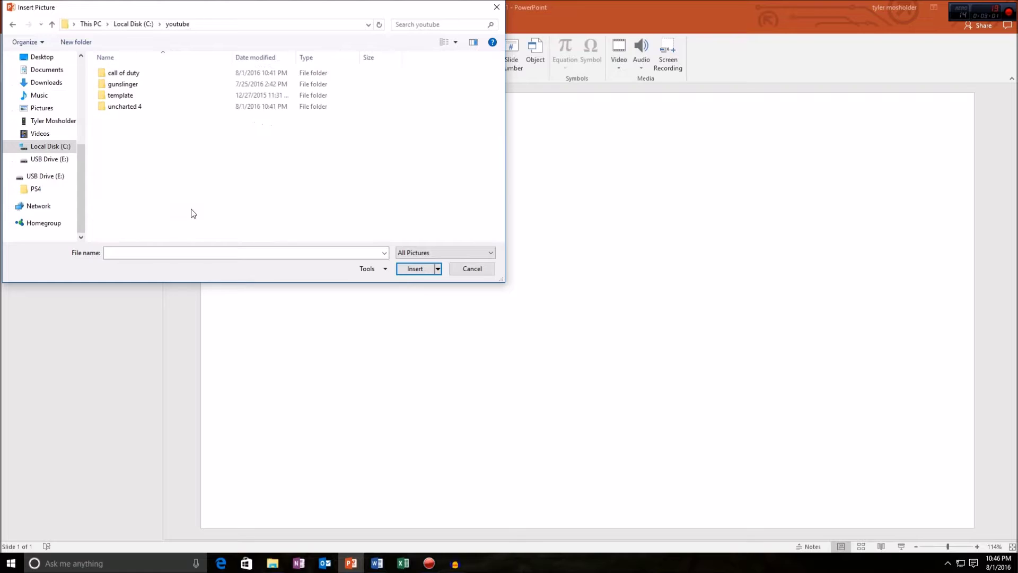
{"action": "double_click", "coordinate": [173, 72]}
{"action": "double_click", "coordinate": [174, 72]}
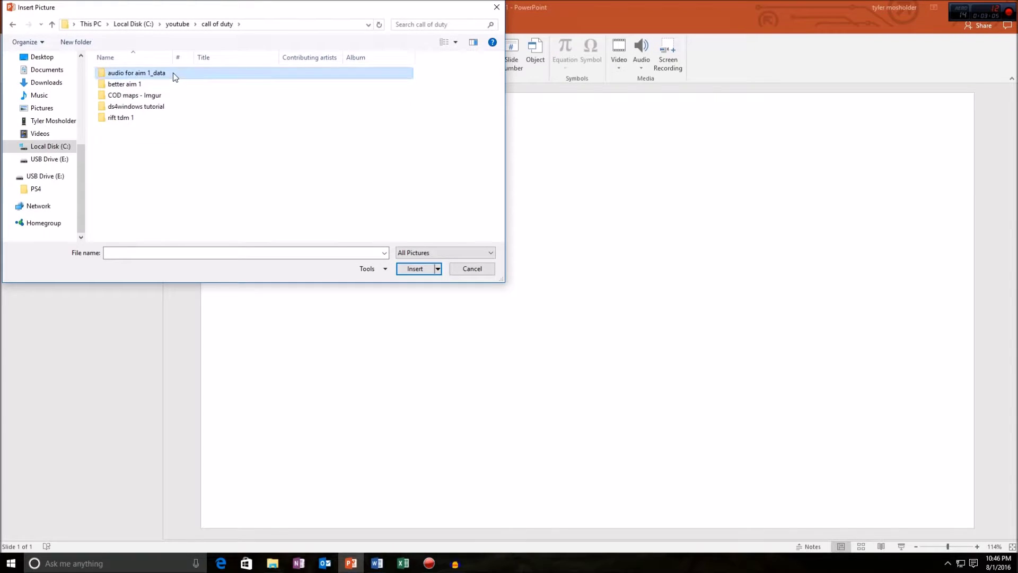
{"action": "key", "text": "alt+Left"}
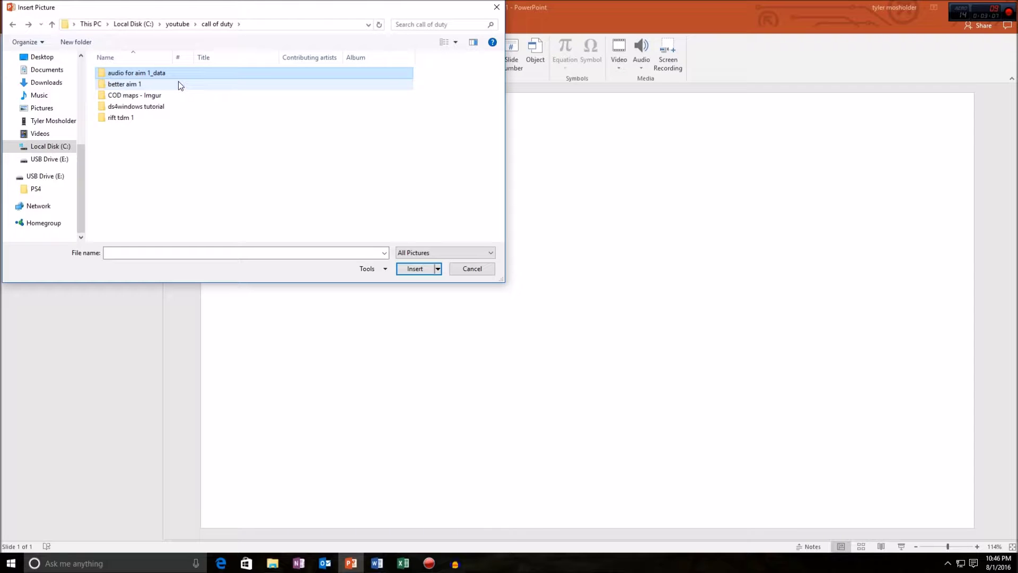
{"action": "double_click", "coordinate": [178, 83]}
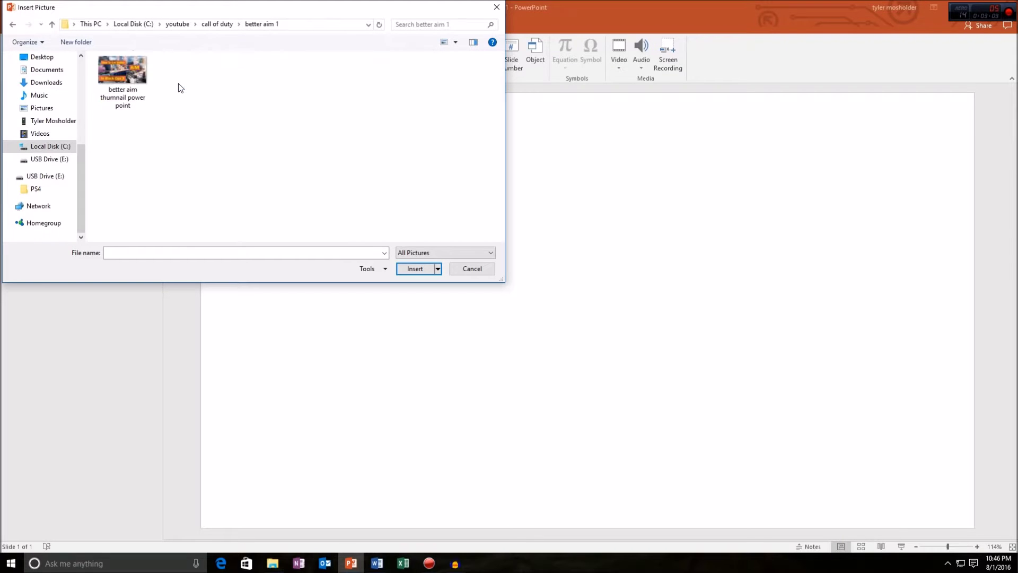
{"action": "key", "text": "alt+Left"}
Check COD maps - Imgur, ds4windows tutorial and rift tdm 1 folders, then close the chooser
{"action": "double_click", "coordinate": [182, 96]}
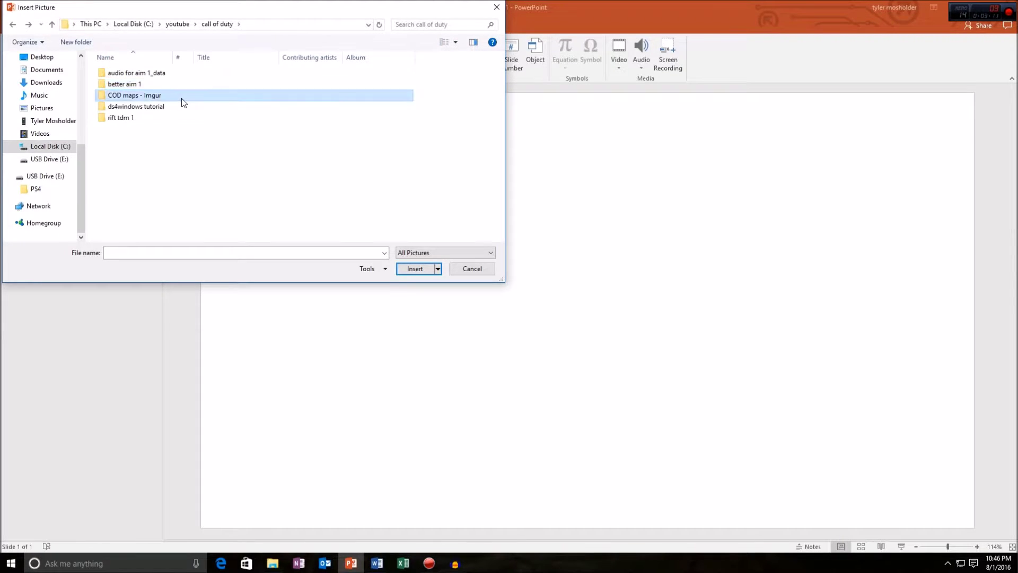
{"action": "key", "text": "alt+Left"}
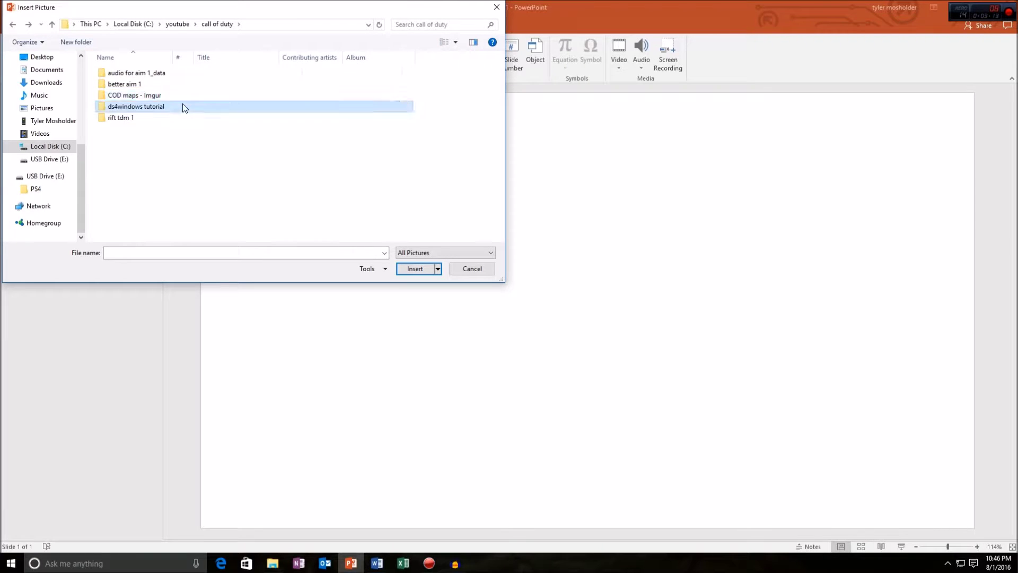
{"action": "double_click", "coordinate": [184, 106]}
{"action": "key", "text": "alt+Left"}
{"action": "double_click", "coordinate": [177, 106]}
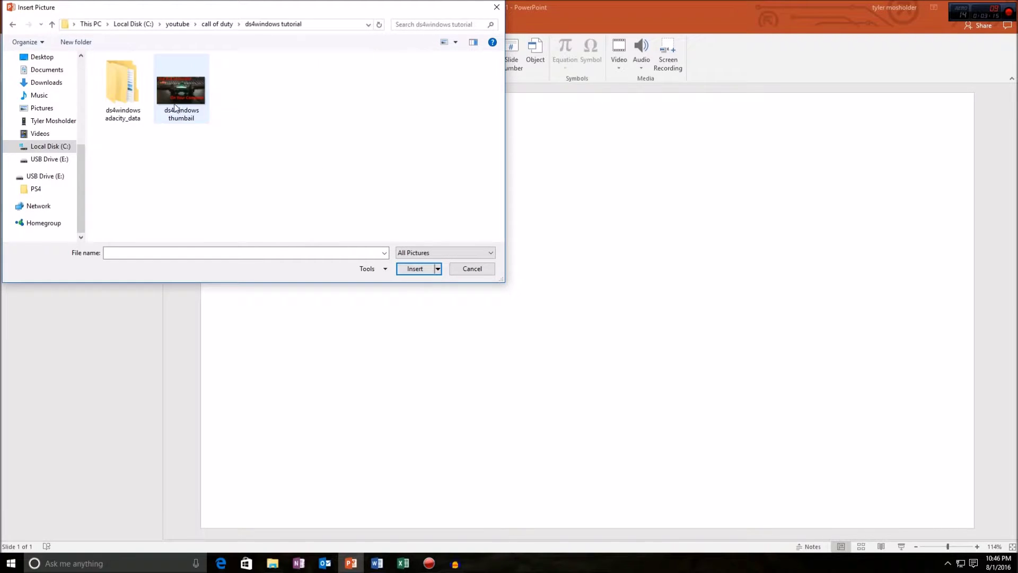
{"action": "double_click", "coordinate": [142, 94]}
{"action": "key", "text": "alt+Left"}
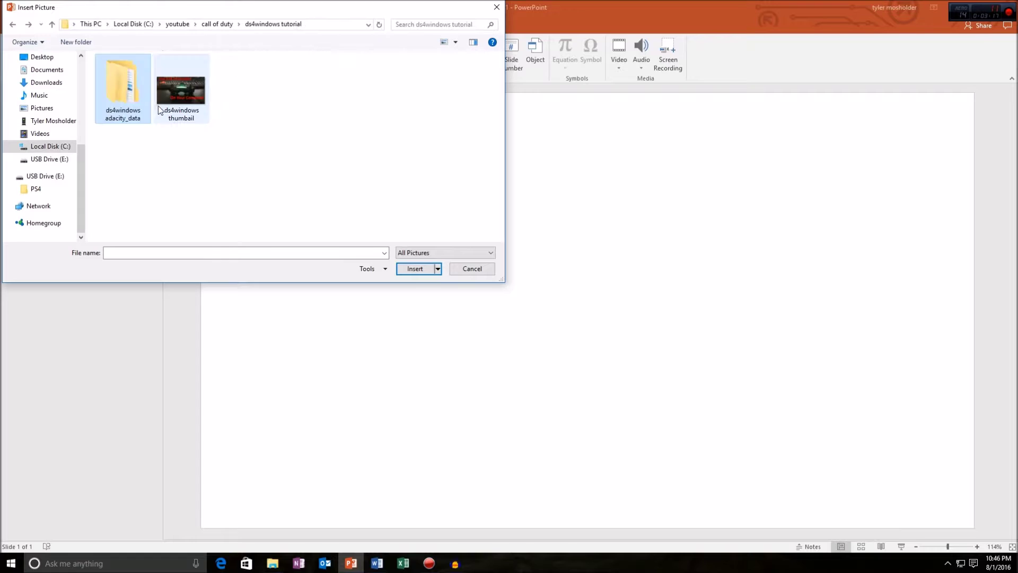
{"action": "key", "text": "alt+Left"}
{"action": "double_click", "coordinate": [156, 116]}
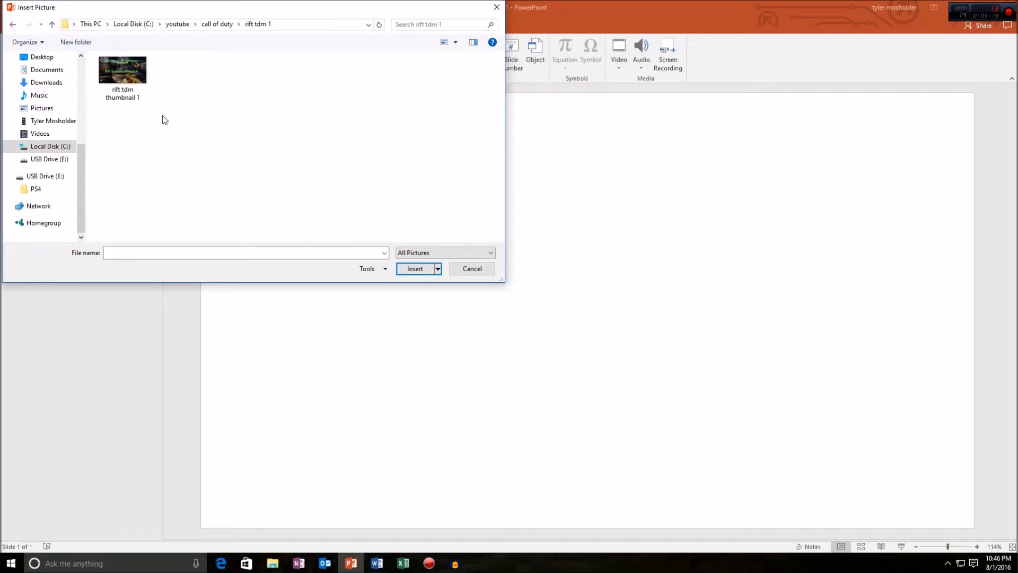
{"action": "key", "text": "BackSpace"}
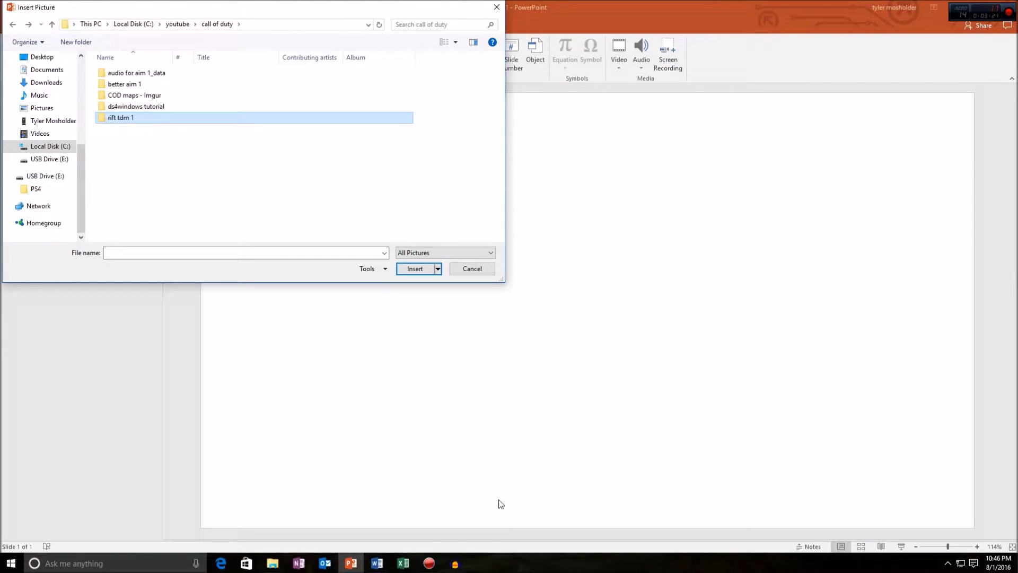
{"action": "left_click", "coordinate": [497, 7]}
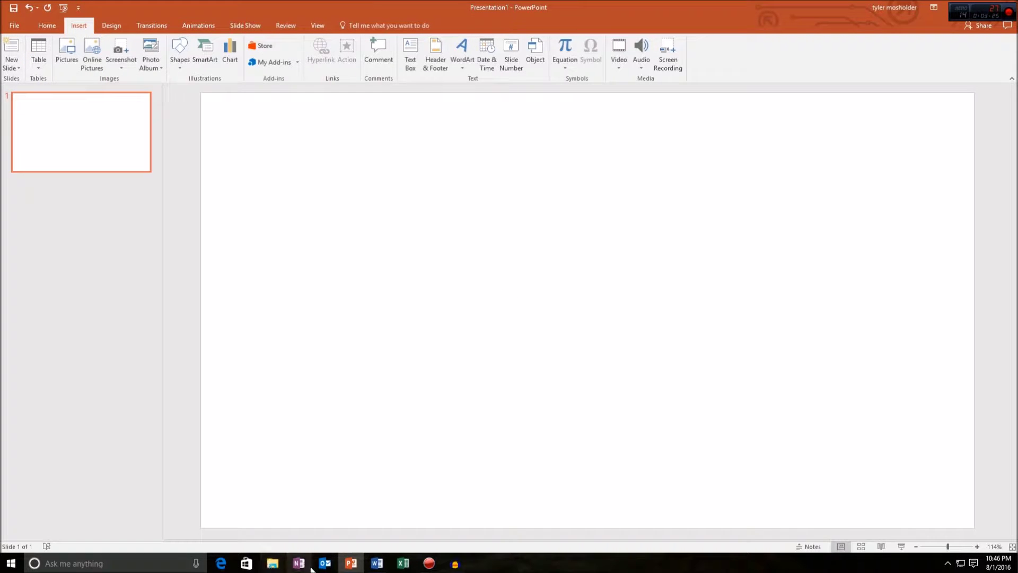
{"action": "left_click", "coordinate": [273, 563]}
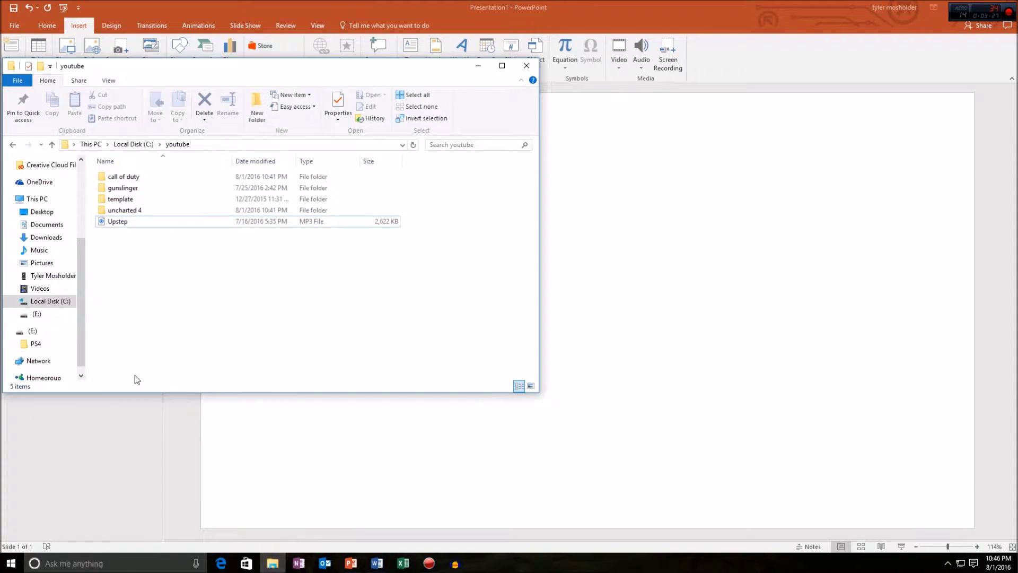
{"action": "left_click", "coordinate": [53, 302]}
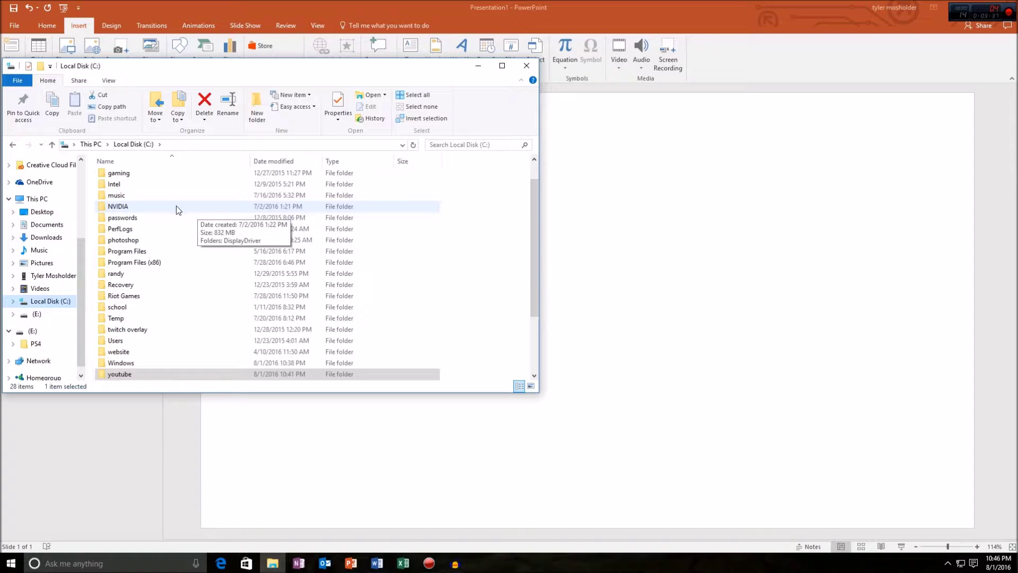
{"action": "scroll", "coordinate": [171, 200], "scroll_direction": "up", "scroll_amount": 1}
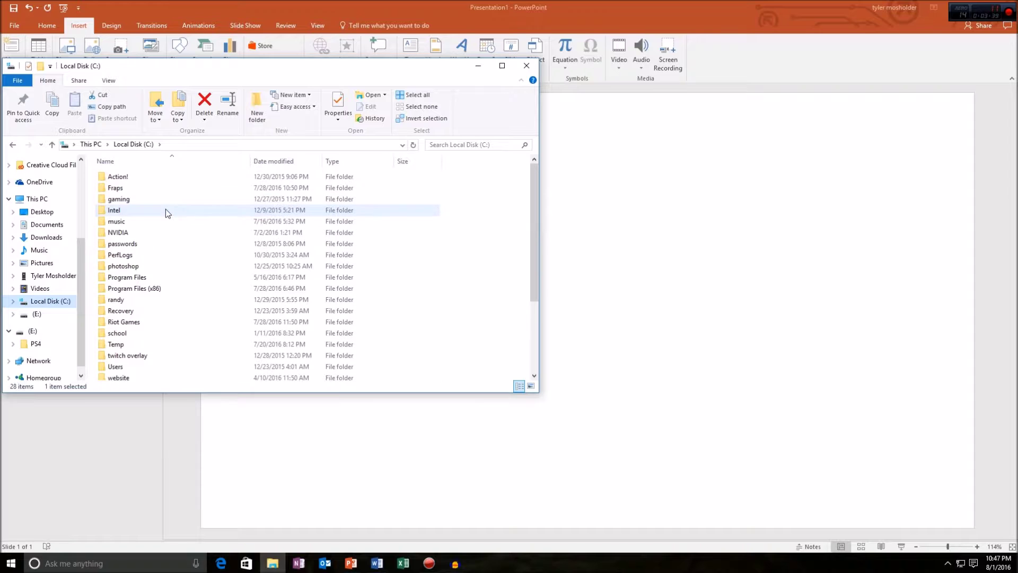
{"action": "double_click", "coordinate": [135, 180]}
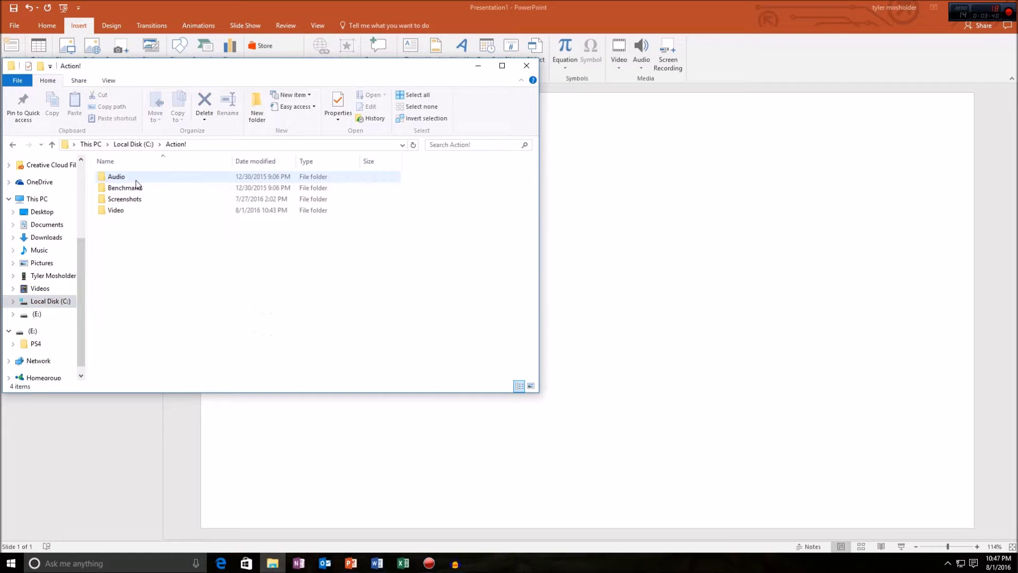
{"action": "double_click", "coordinate": [173, 198]}
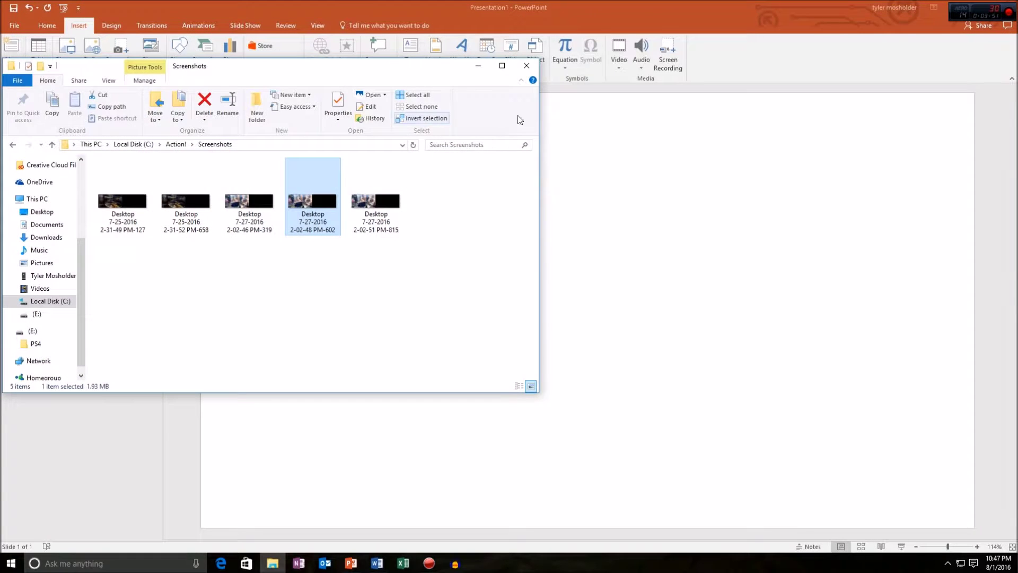
{"action": "left_click", "coordinate": [526, 65]}
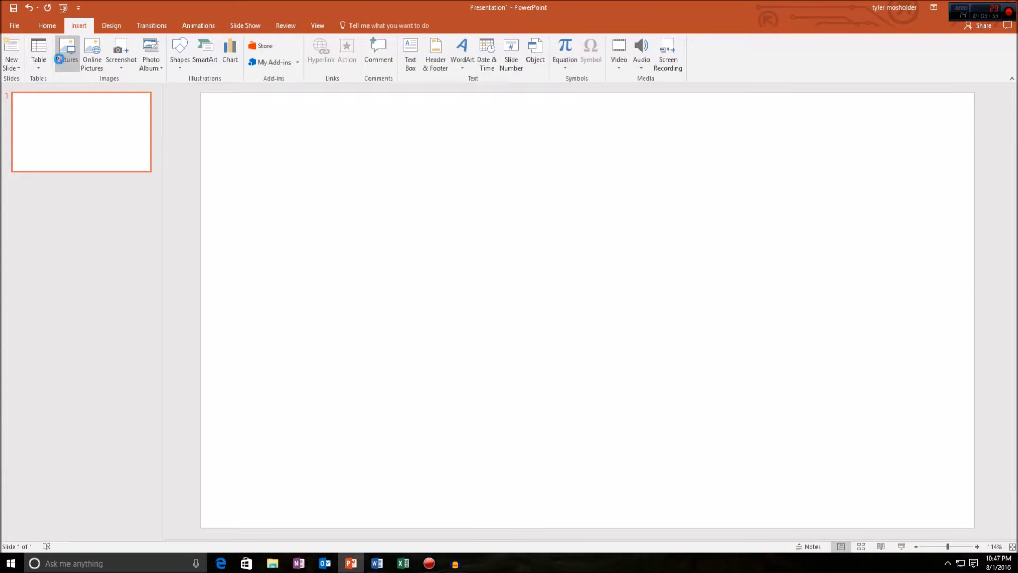
{"action": "left_click", "coordinate": [60, 64]}
{"action": "left_click", "coordinate": [45, 209]}
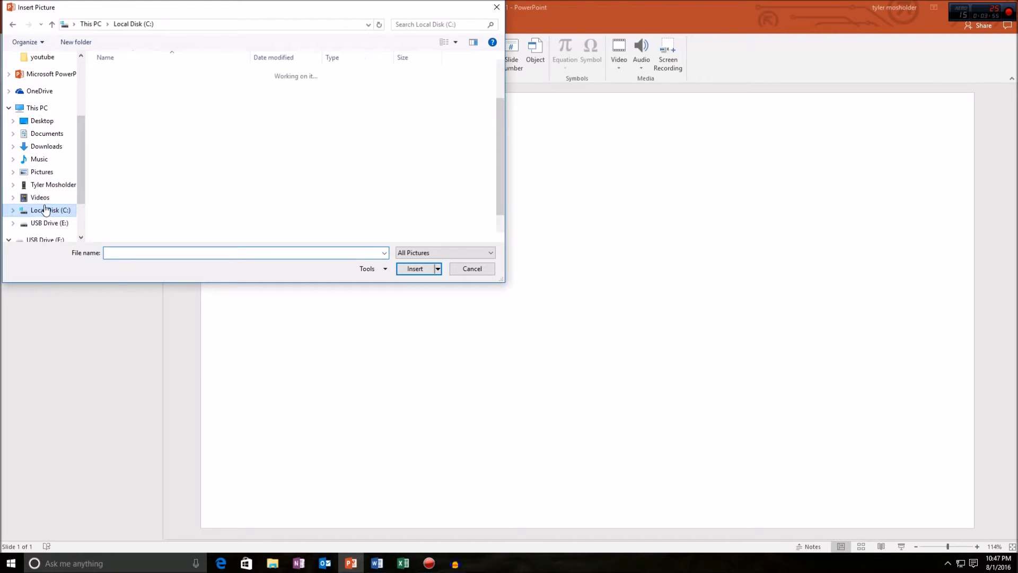
{"action": "scroll", "coordinate": [133, 80], "scroll_direction": "up", "scroll_amount": 3}
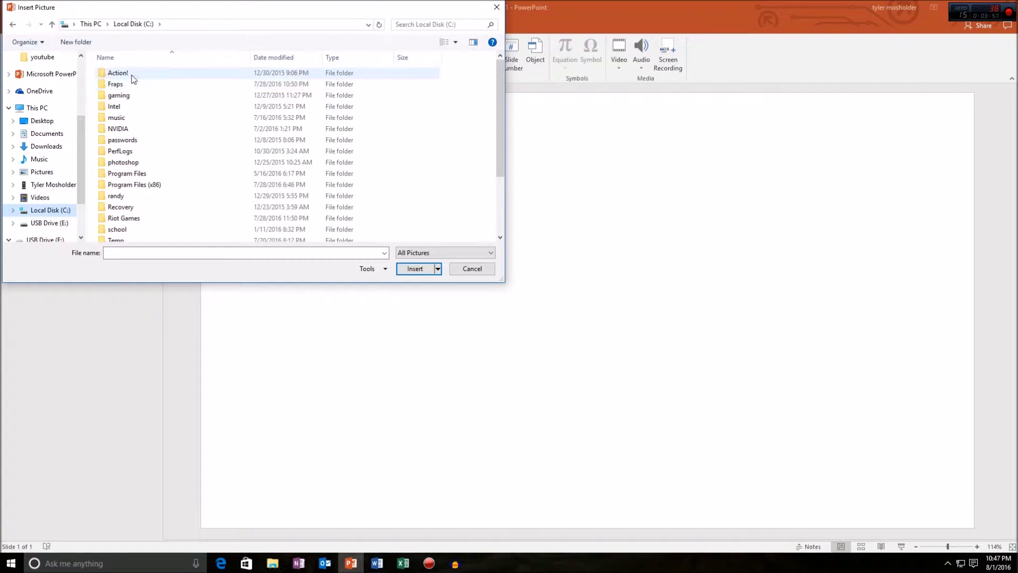
{"action": "double_click", "coordinate": [132, 76]}
{"action": "double_click", "coordinate": [142, 98]}
{"action": "left_click", "coordinate": [296, 79]}
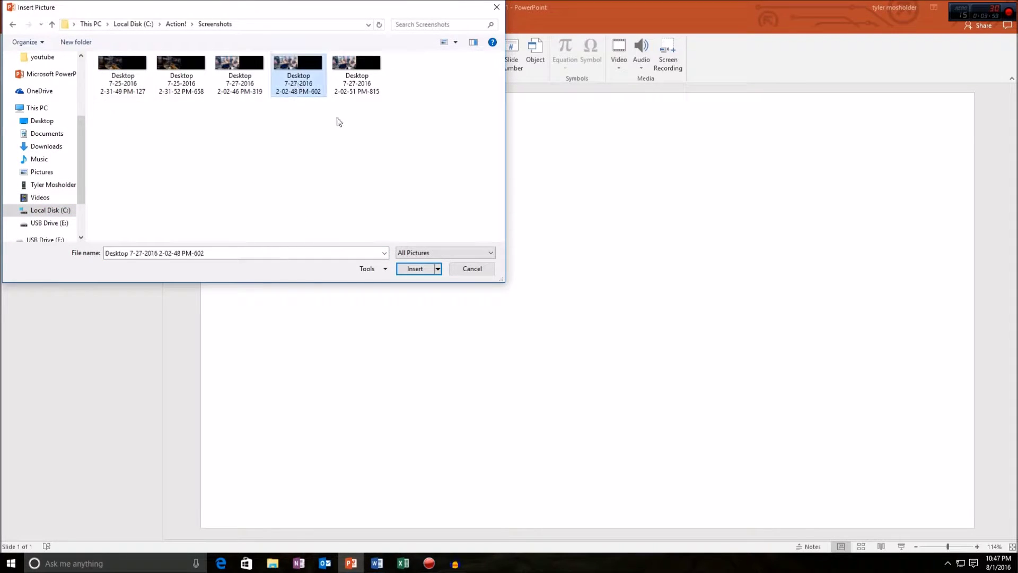
{"action": "left_click", "coordinate": [415, 269]}
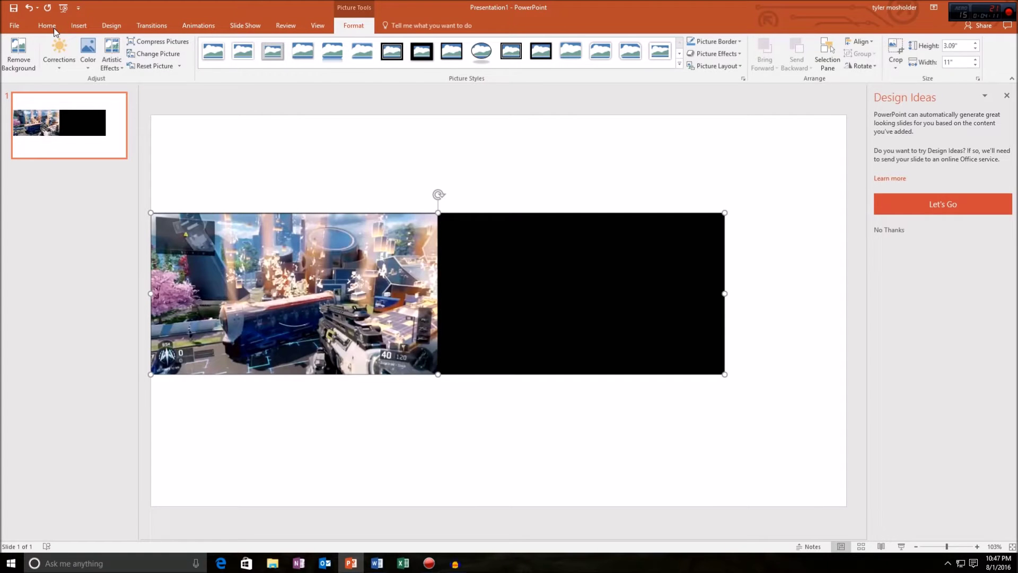
{"action": "scroll", "coordinate": [334, 42], "scroll_direction": "up", "scroll_amount": 9}
Crop the black strip off the picture's right side and trim its top, leaving 3.05" x 5.42"
{"action": "scroll", "coordinate": [340, 42], "scroll_direction": "down", "scroll_amount": 1}
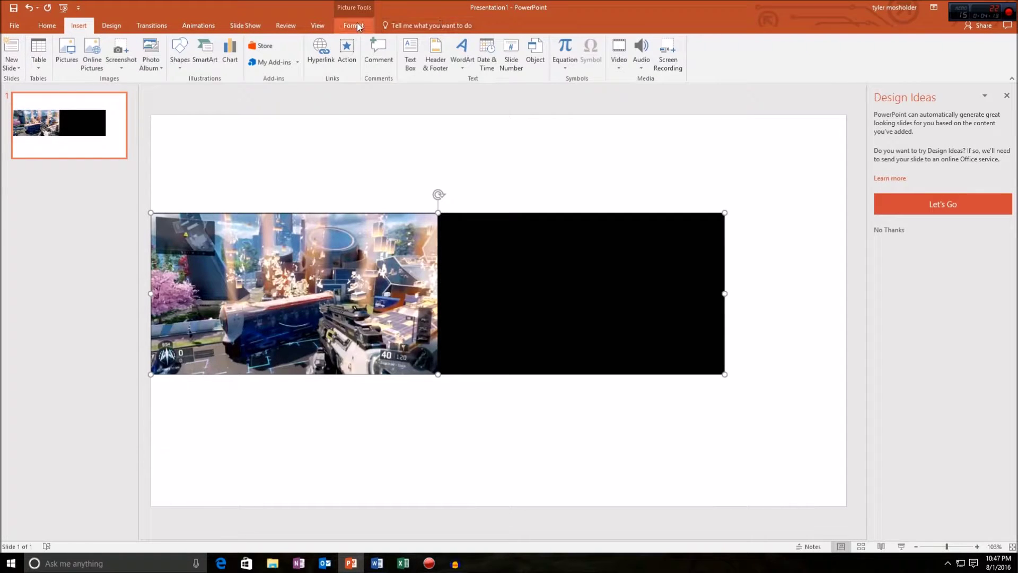
{"action": "left_click", "coordinate": [354, 25]}
{"action": "left_click_drag", "start_coordinate": [425, 241], "coordinate": [426, 240]}
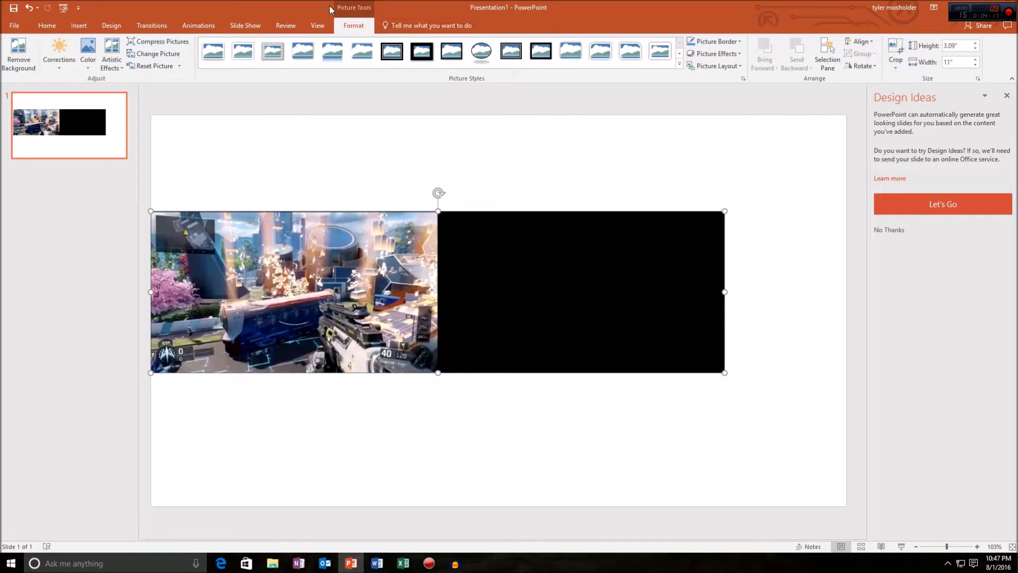
{"action": "left_click", "coordinate": [896, 51]}
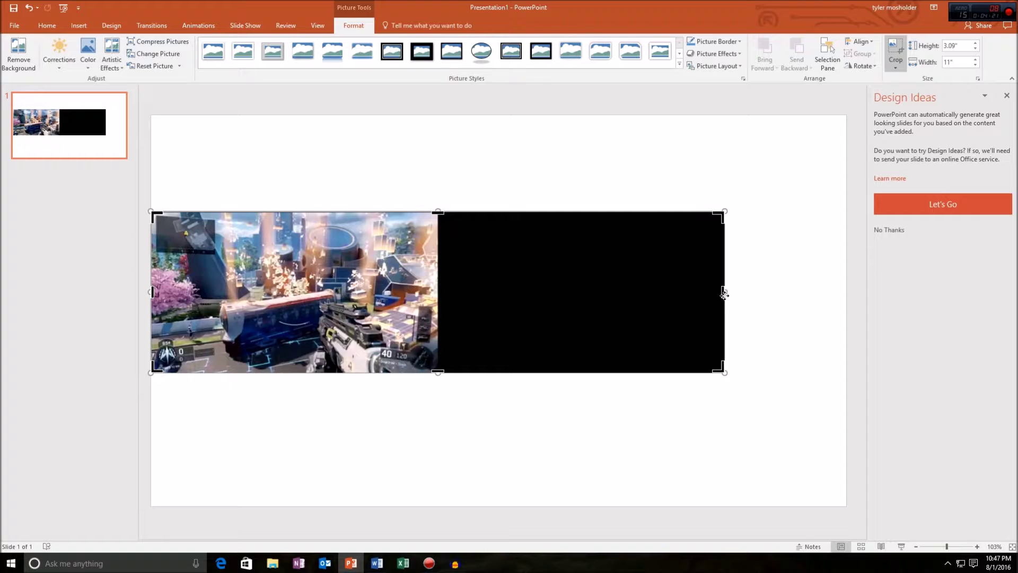
{"action": "left_click_drag", "start_coordinate": [724, 295], "coordinate": [535, 287]}
{"action": "left_click_drag", "start_coordinate": [525, 275], "coordinate": [739, 299]}
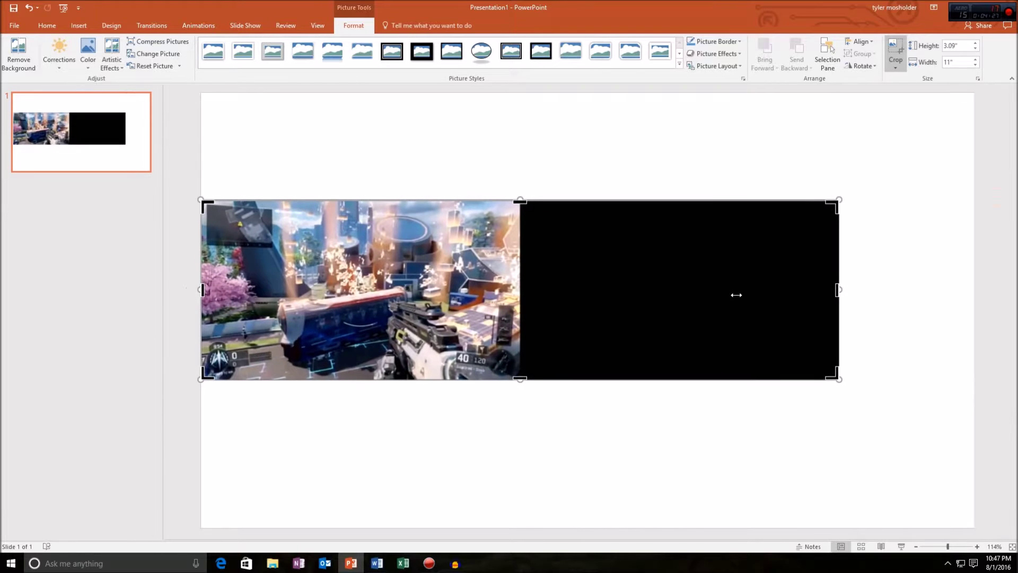
{"action": "left_click_drag", "start_coordinate": [838, 289], "coordinate": [522, 291]}
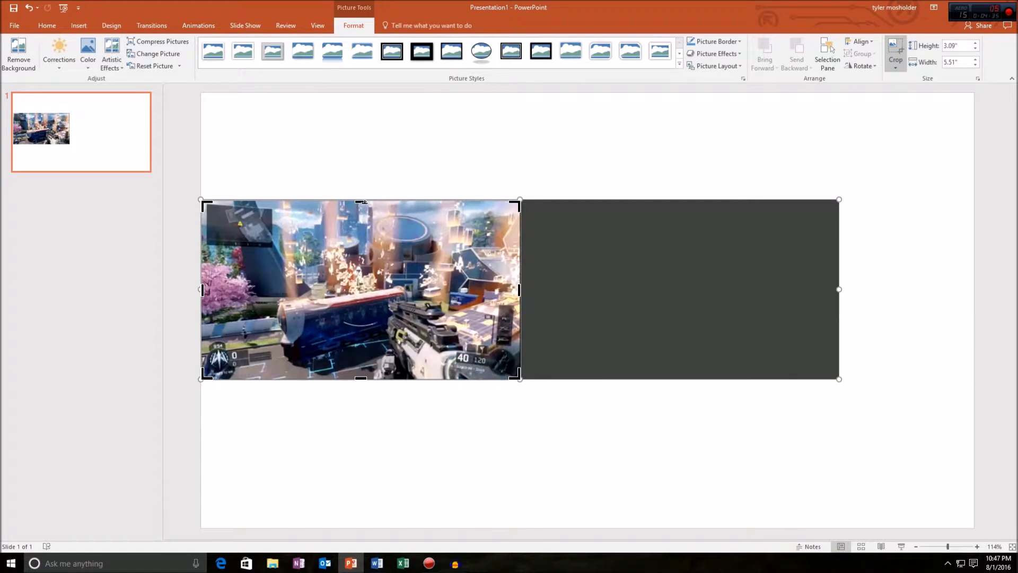
{"action": "left_click_drag", "start_coordinate": [362, 200], "coordinate": [363, 203]}
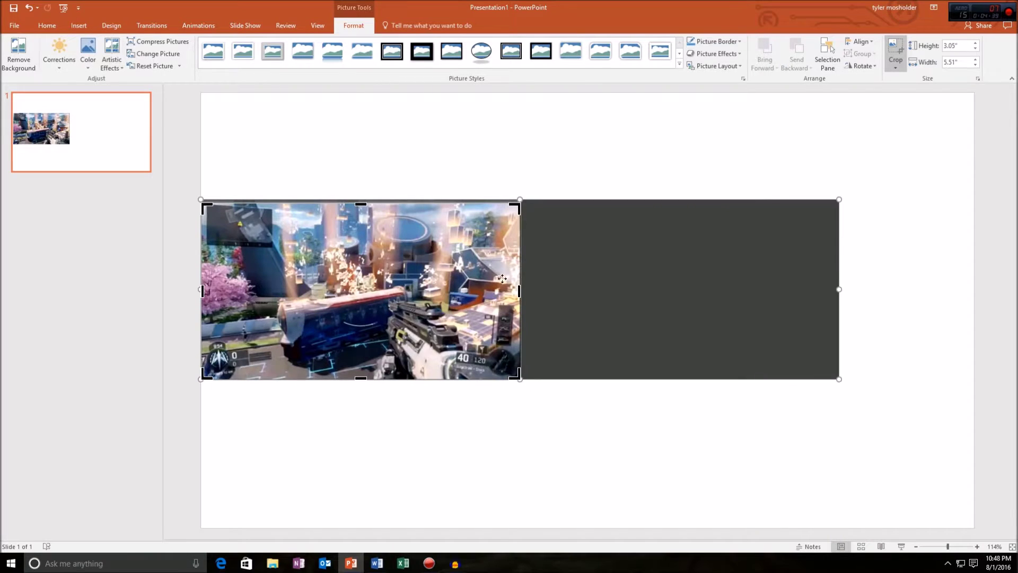
{"action": "left_click_drag", "start_coordinate": [516, 288], "coordinate": [516, 288]}
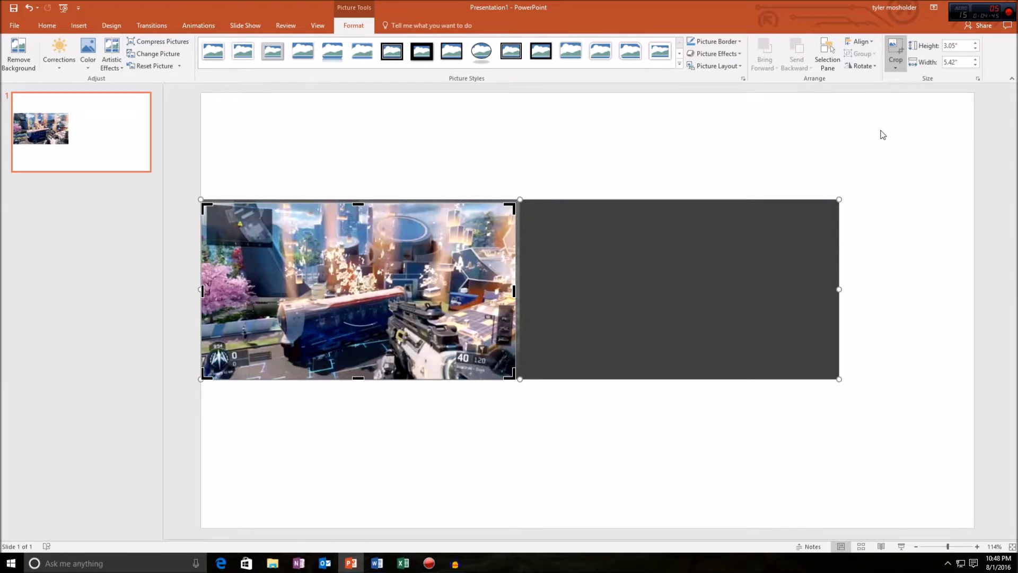
{"action": "left_click", "coordinate": [896, 50]}
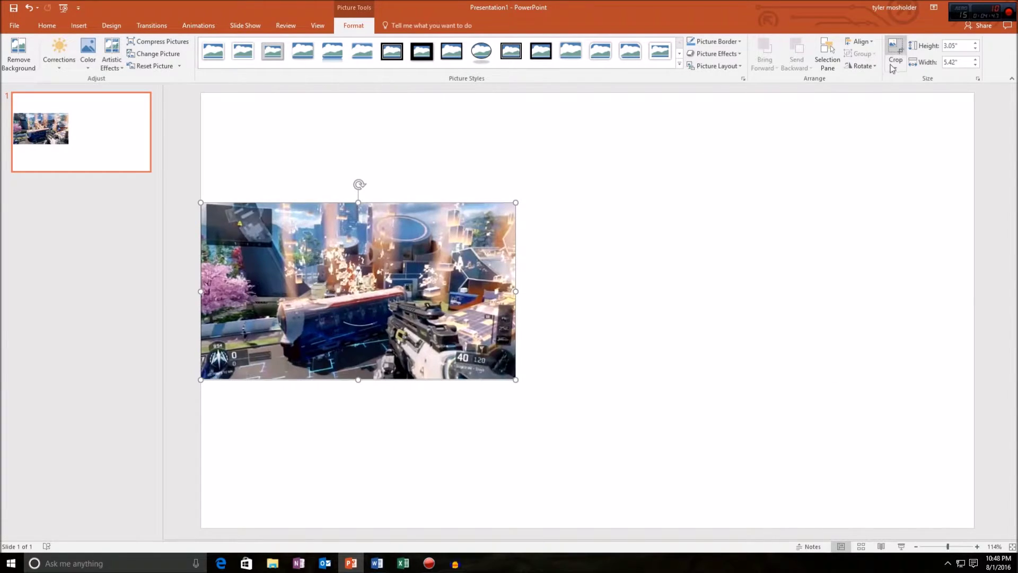
Stretch the cropped screenshot by its corner until it fills the slide at 7.5" x 13.33"
{"action": "left_click", "coordinate": [681, 212]}
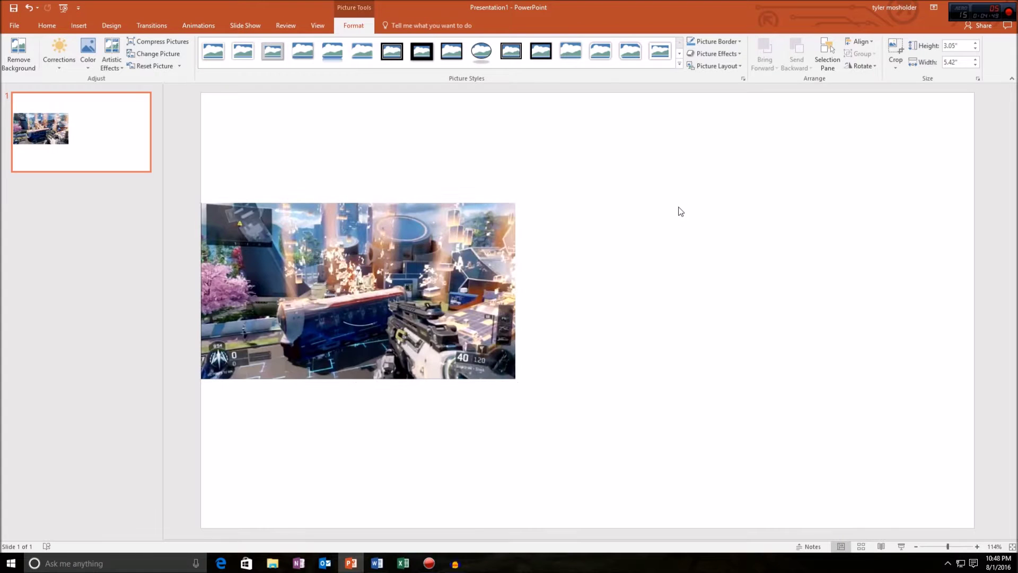
{"action": "left_click", "coordinate": [510, 210]}
{"action": "left_click_drag", "start_coordinate": [516, 199], "coordinate": [882, 154]}
{"action": "left_click_drag", "start_coordinate": [626, 178], "coordinate": [630, 329]}
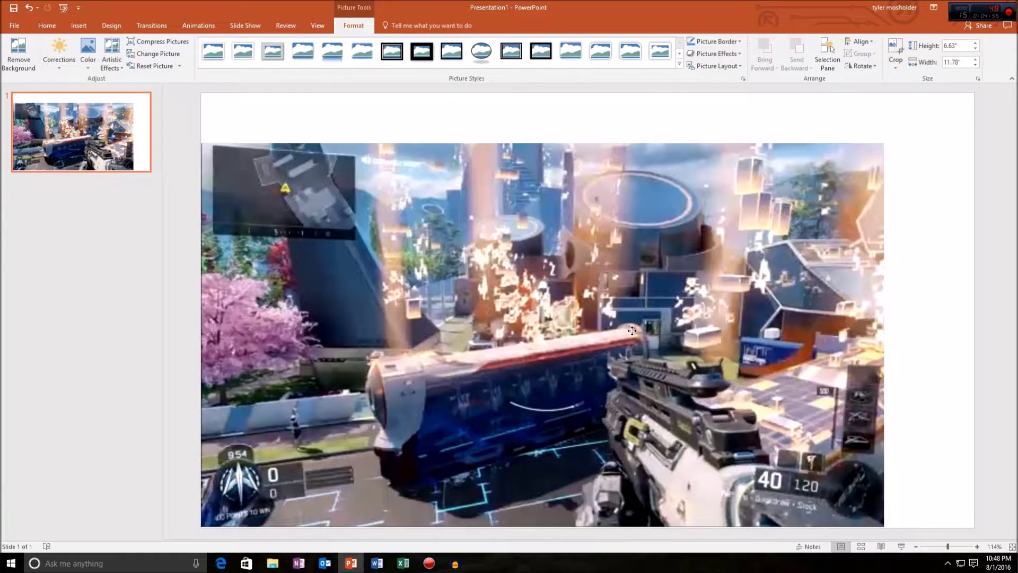
{"action": "left_click_drag", "start_coordinate": [885, 140], "coordinate": [975, 95]}
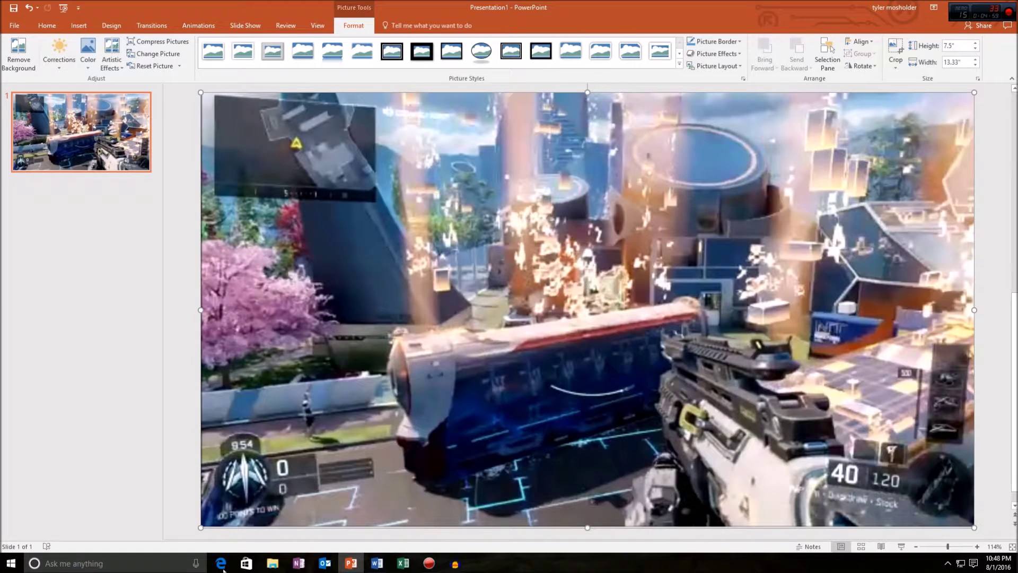
{"action": "left_click_drag", "start_coordinate": [588, 527], "coordinate": [583, 528]}
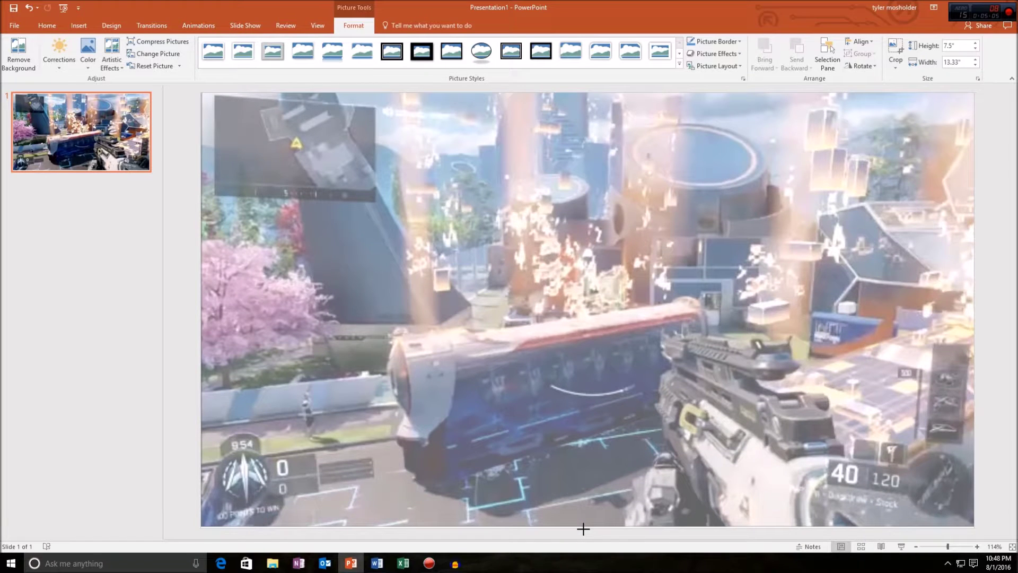
{"action": "left_click_drag", "start_coordinate": [581, 525], "coordinate": [581, 530]}
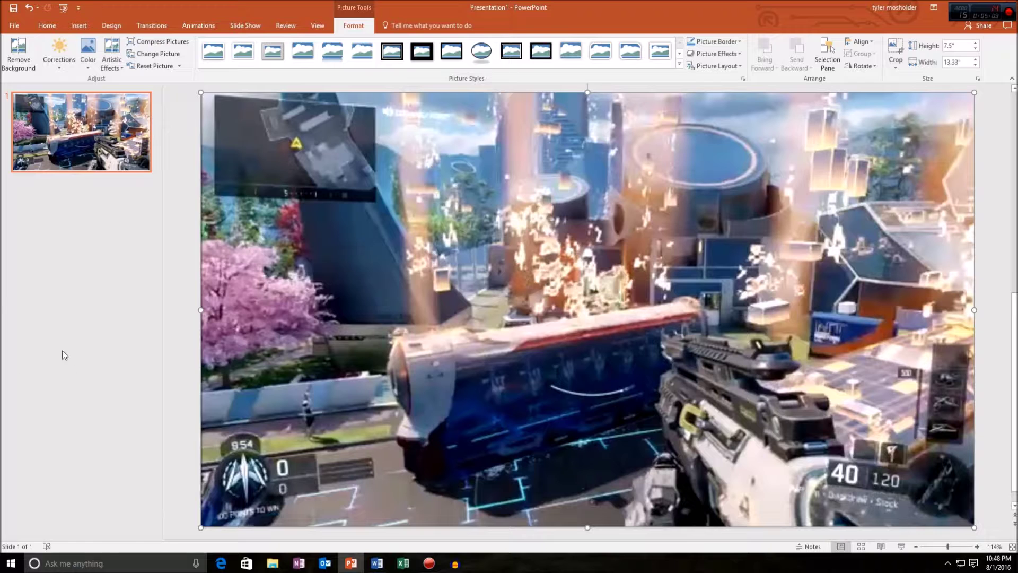
{"action": "left_click", "coordinate": [178, 326]}
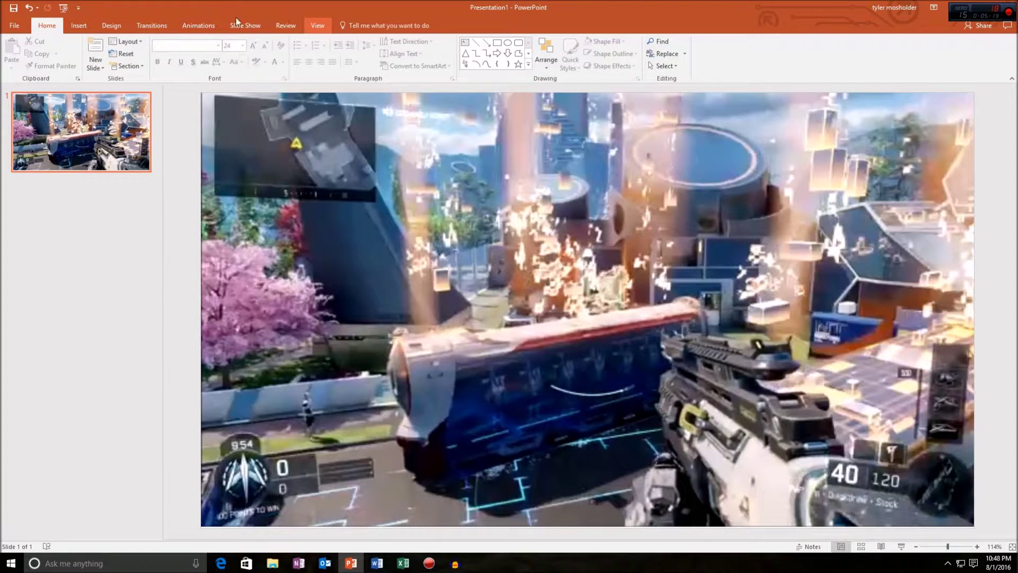
{"action": "left_click", "coordinate": [199, 25]}
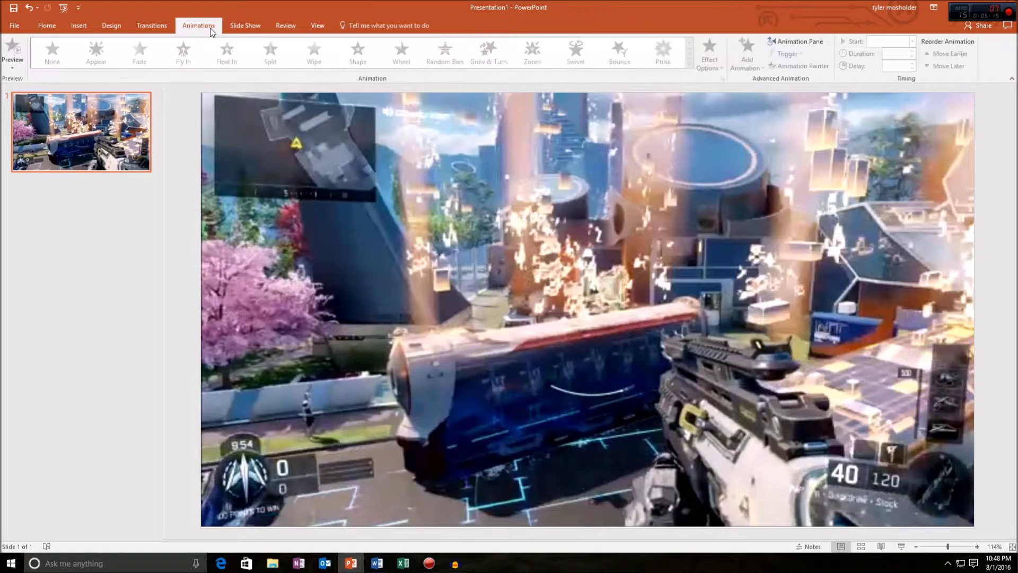
{"action": "left_click", "coordinate": [133, 26]}
{"action": "left_click", "coordinate": [111, 25]}
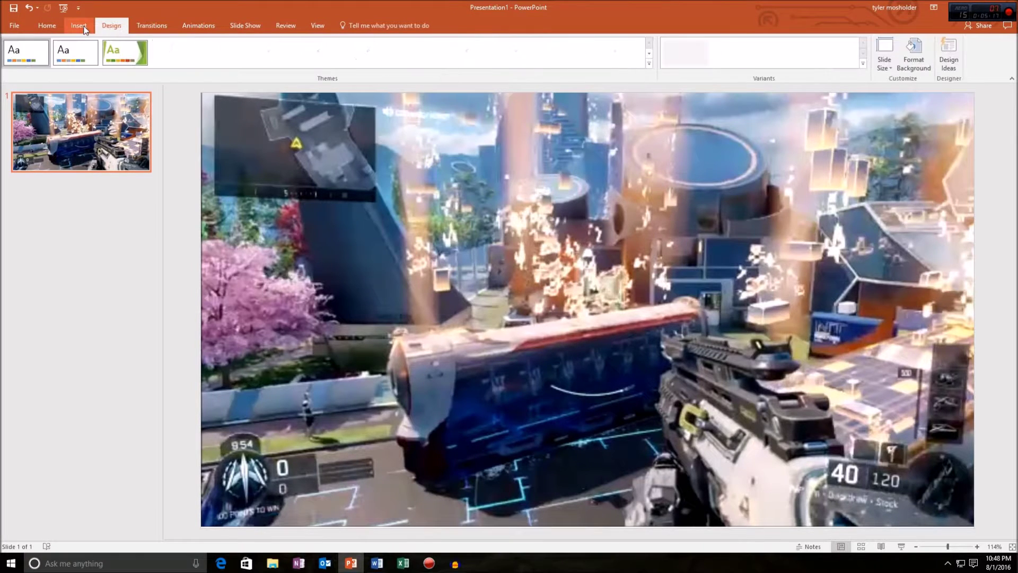
{"action": "left_click", "coordinate": [74, 27]}
{"action": "left_click", "coordinate": [48, 25]}
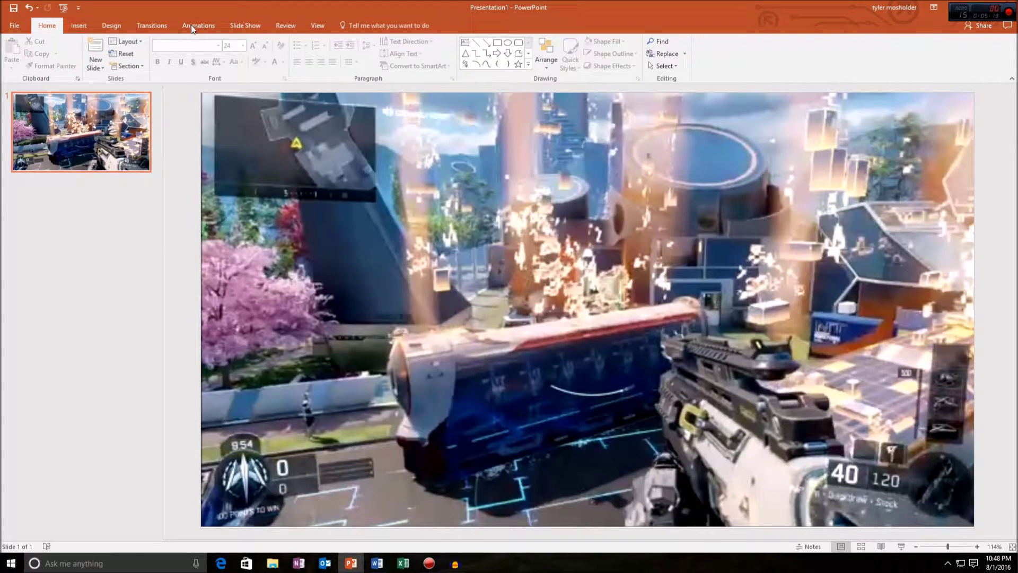
{"action": "left_click", "coordinate": [245, 26]}
{"action": "left_click", "coordinate": [292, 25]}
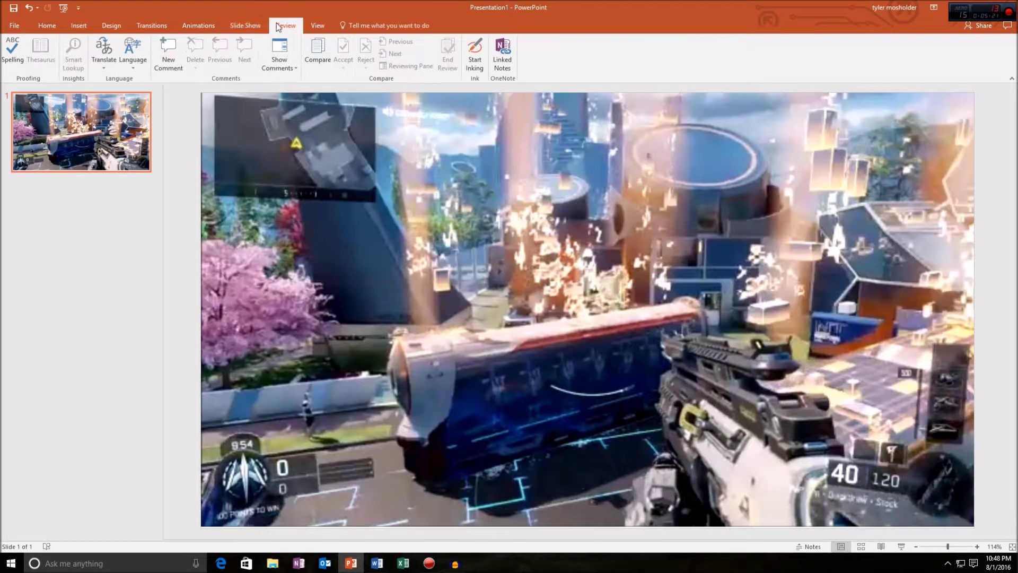
{"action": "left_click", "coordinate": [112, 25]}
{"action": "left_click", "coordinate": [170, 25]}
{"action": "left_click", "coordinate": [197, 26]}
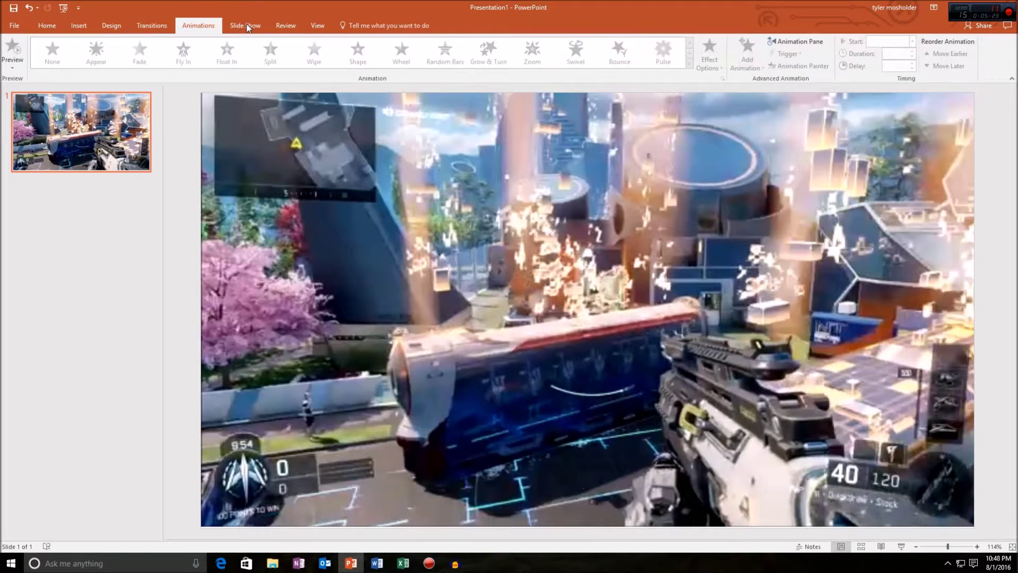
{"action": "left_click", "coordinate": [79, 24]}
{"action": "left_click", "coordinate": [121, 25]}
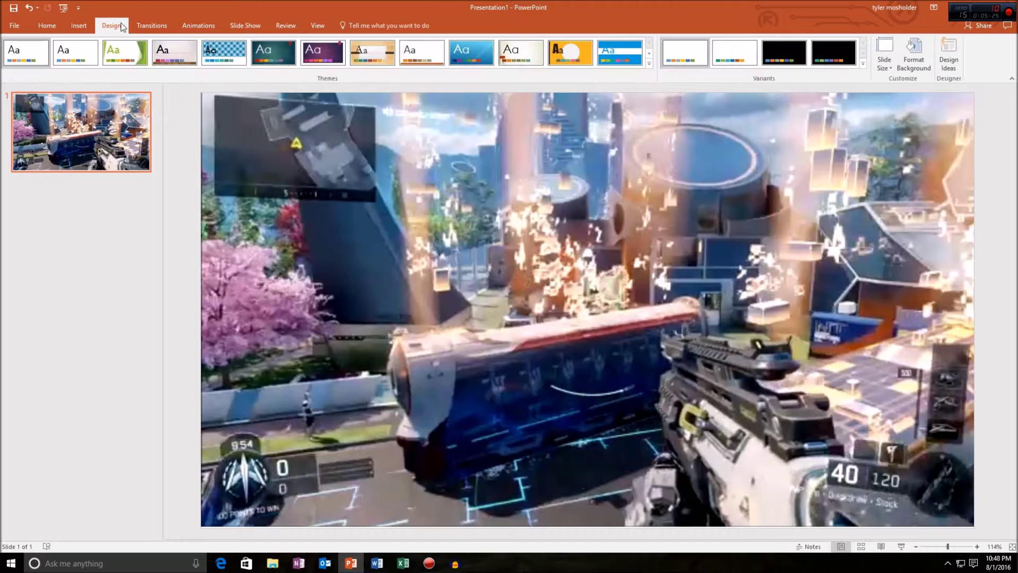
{"action": "left_click", "coordinate": [80, 26]}
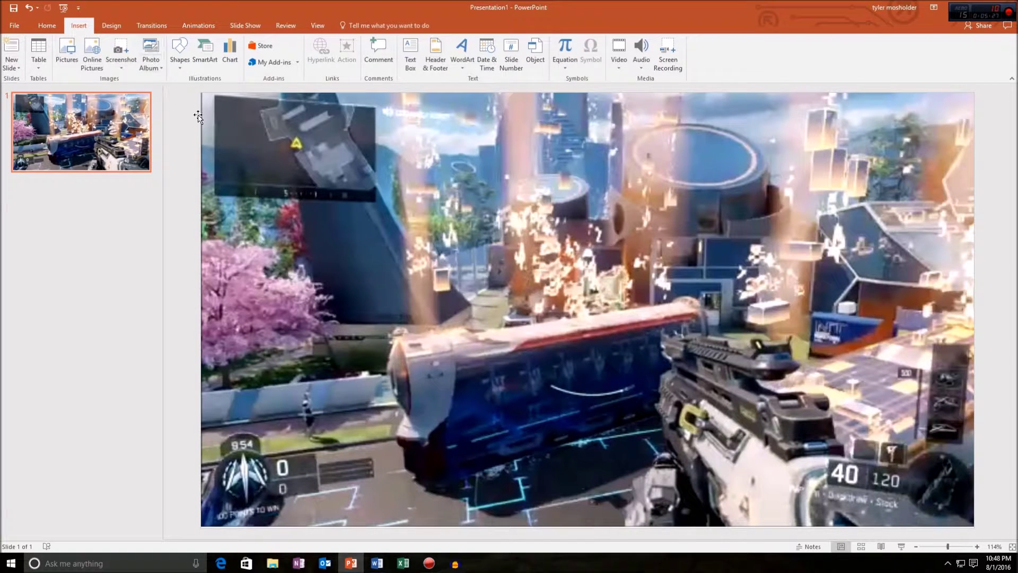
{"action": "left_click", "coordinate": [299, 29]}
{"action": "left_click", "coordinate": [318, 26]}
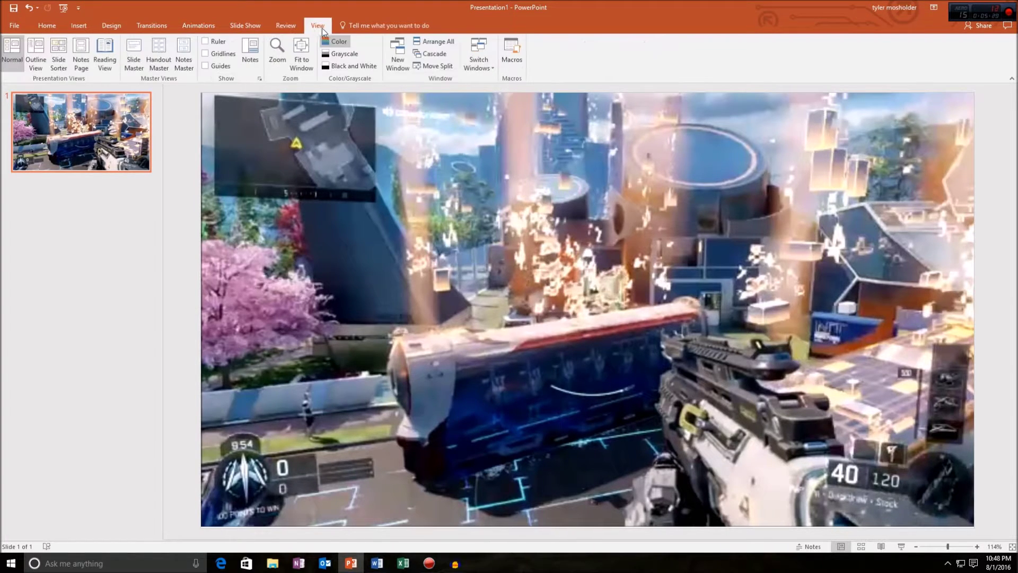
{"action": "left_click", "coordinate": [286, 26]}
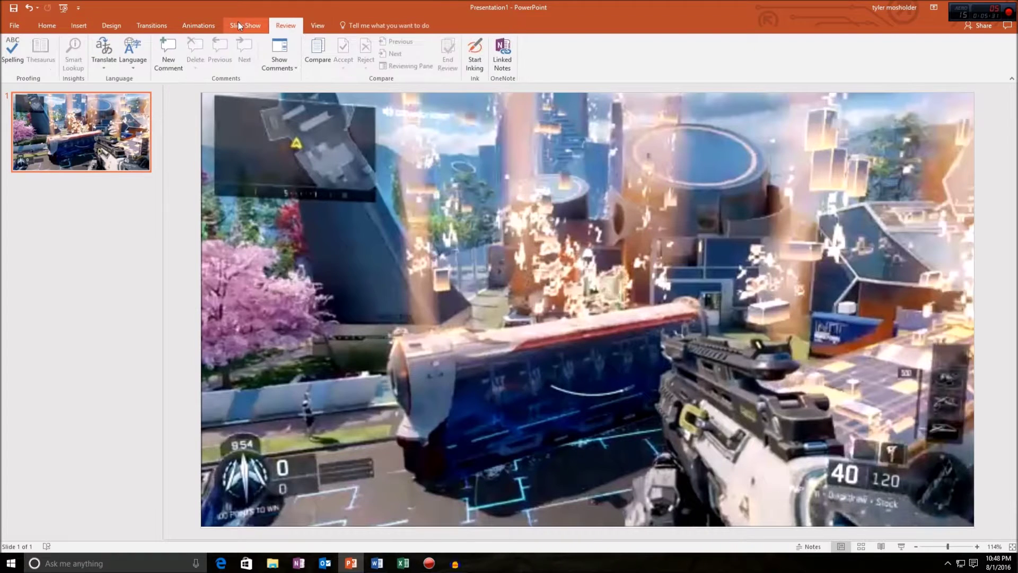
{"action": "left_click", "coordinate": [236, 26]}
{"action": "left_click", "coordinate": [190, 26]}
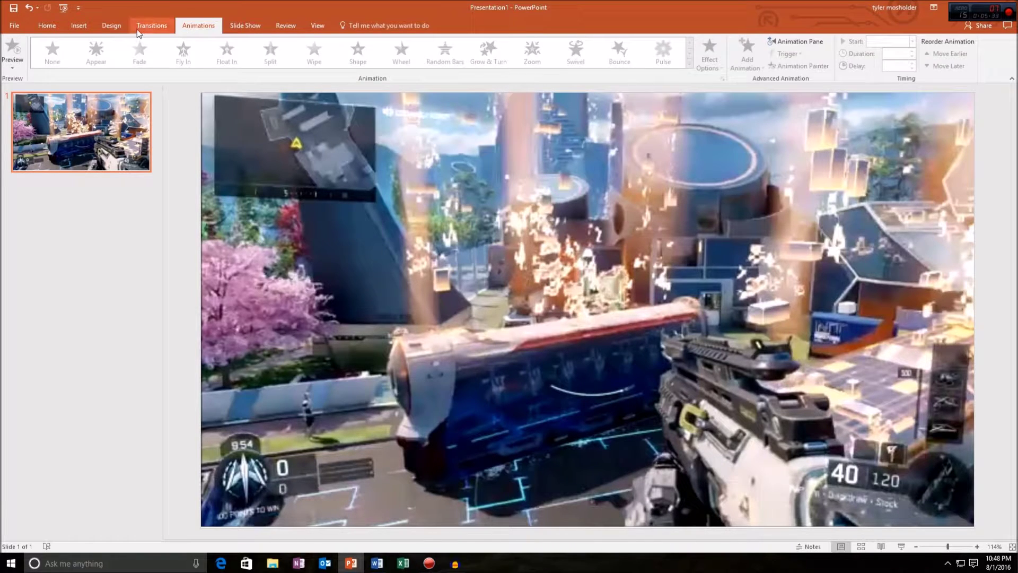
{"action": "left_click", "coordinate": [140, 30]}
{"action": "left_click", "coordinate": [98, 30]}
{"action": "left_click", "coordinate": [47, 25]}
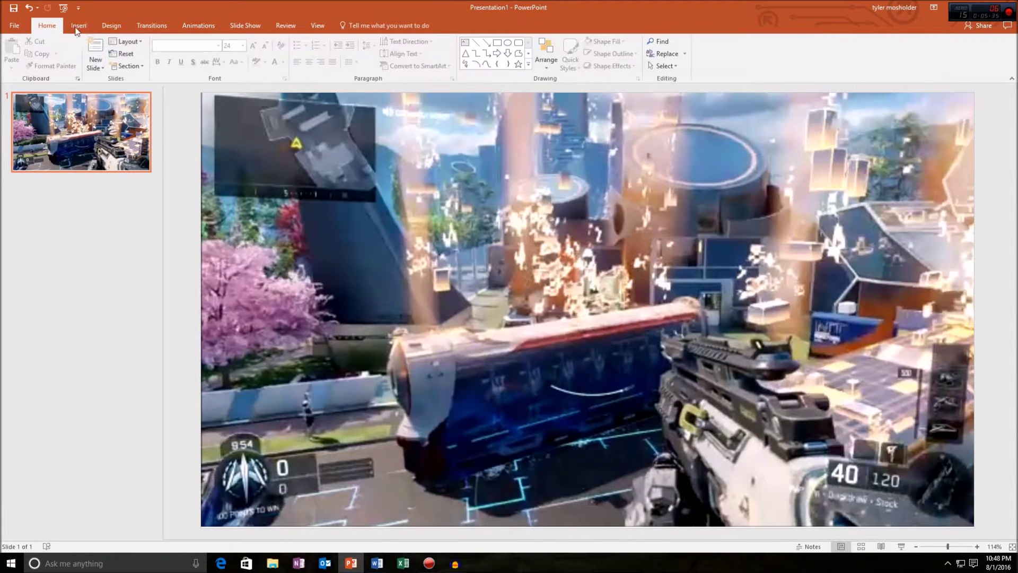
{"action": "left_click", "coordinate": [85, 27]}
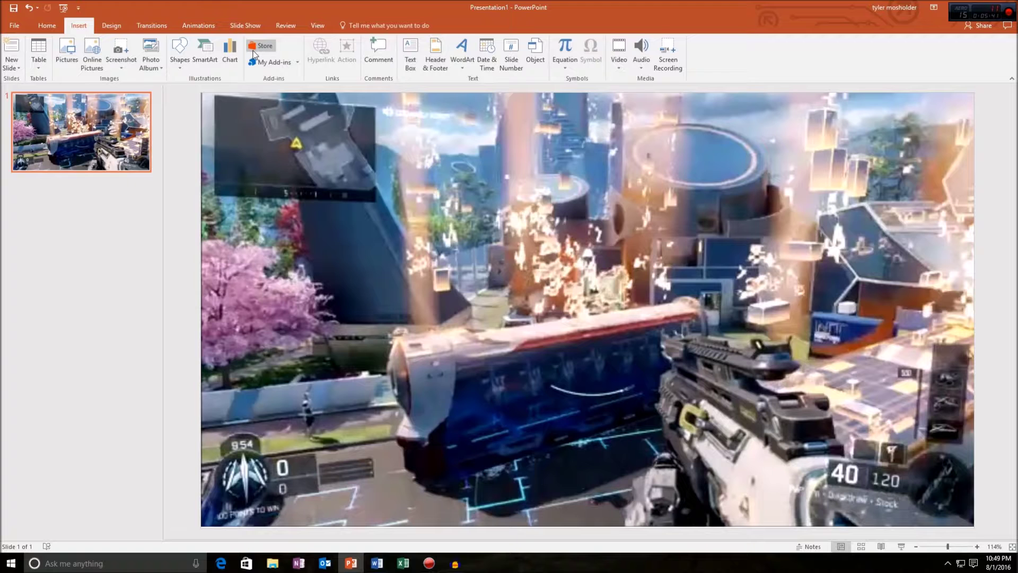
{"action": "left_click", "coordinate": [112, 25]}
{"action": "left_click", "coordinate": [291, 141]}
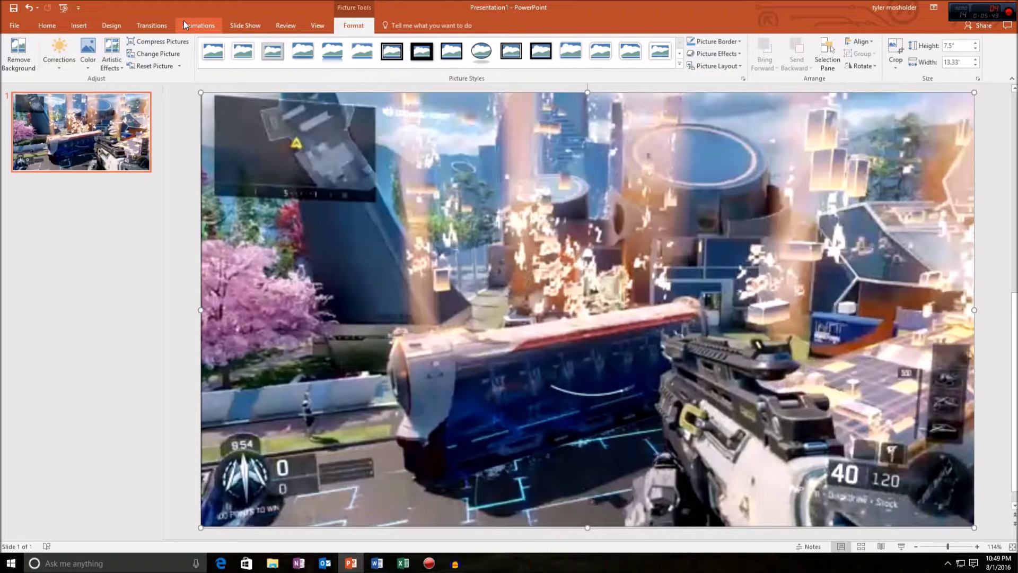
{"action": "left_click", "coordinate": [116, 303]}
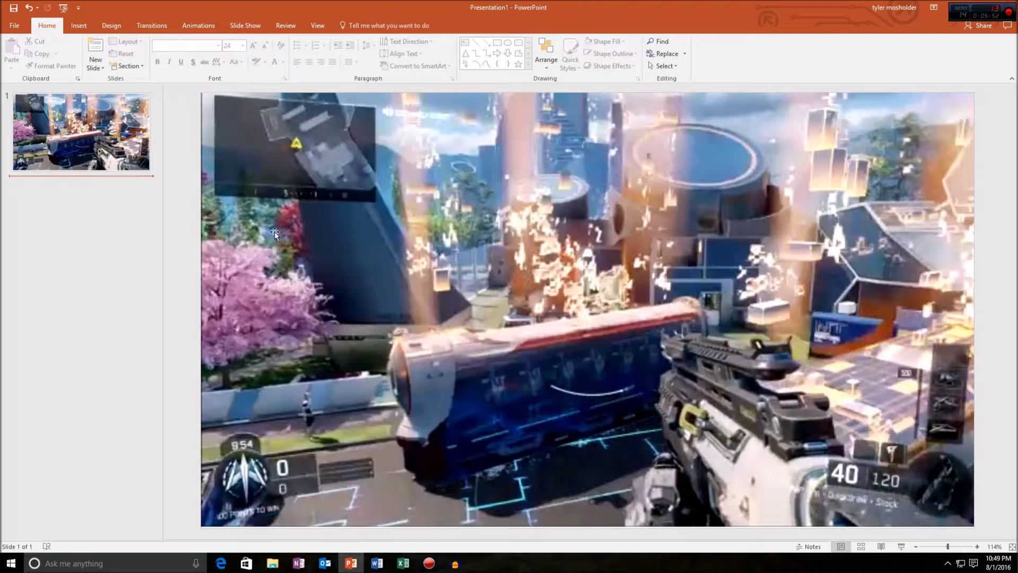
Apply the Blur artistic effect to the full-slide gameplay picture
{"action": "left_click", "coordinate": [243, 199]}
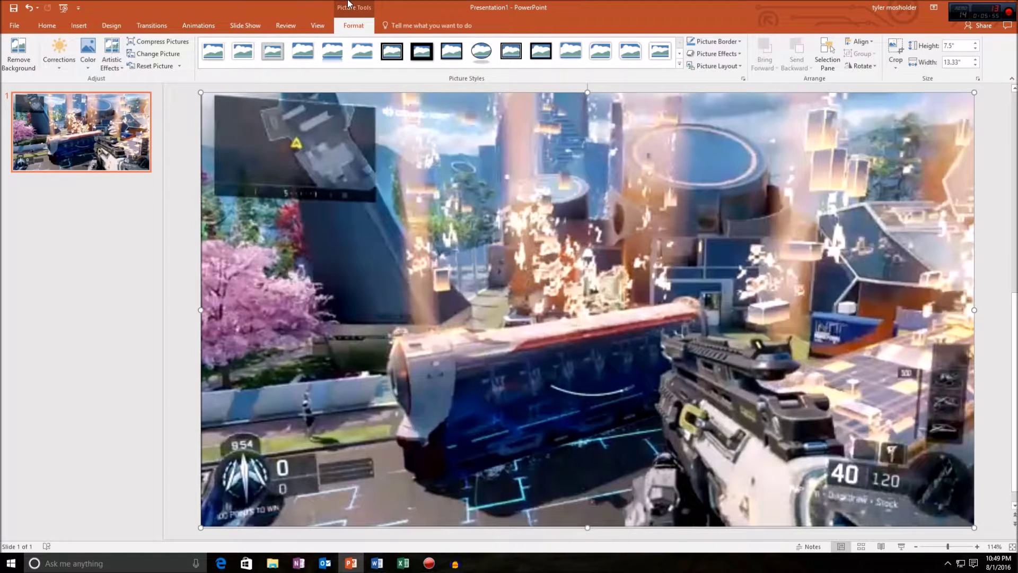
{"action": "left_click", "coordinate": [108, 69]}
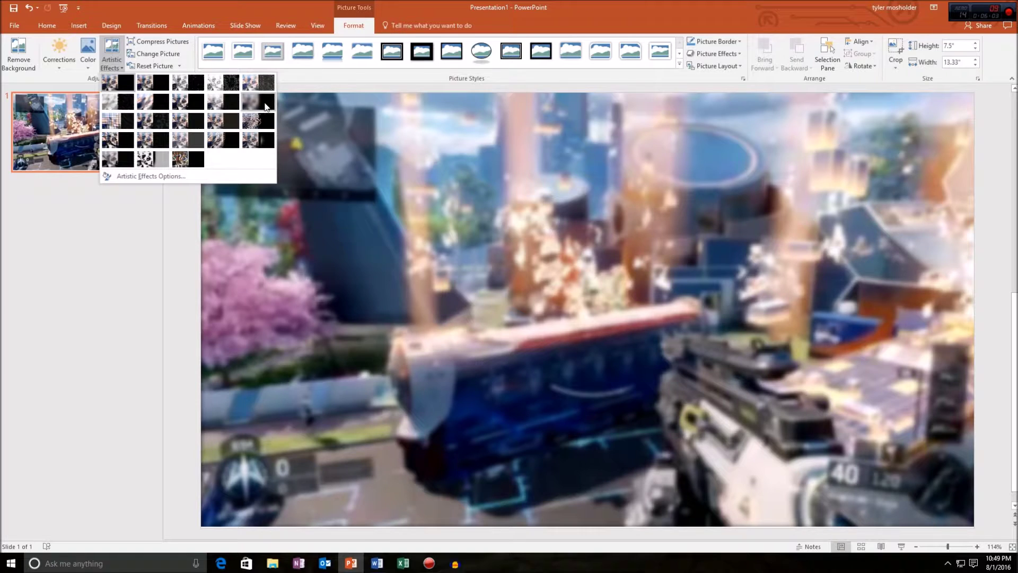
{"action": "left_click", "coordinate": [265, 105]}
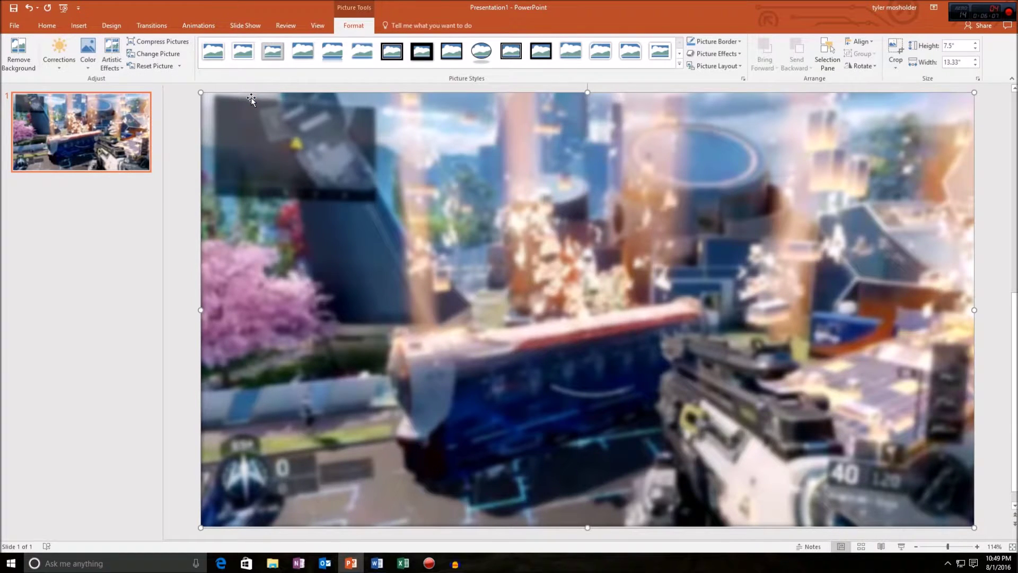
{"action": "left_click", "coordinate": [13, 25]}
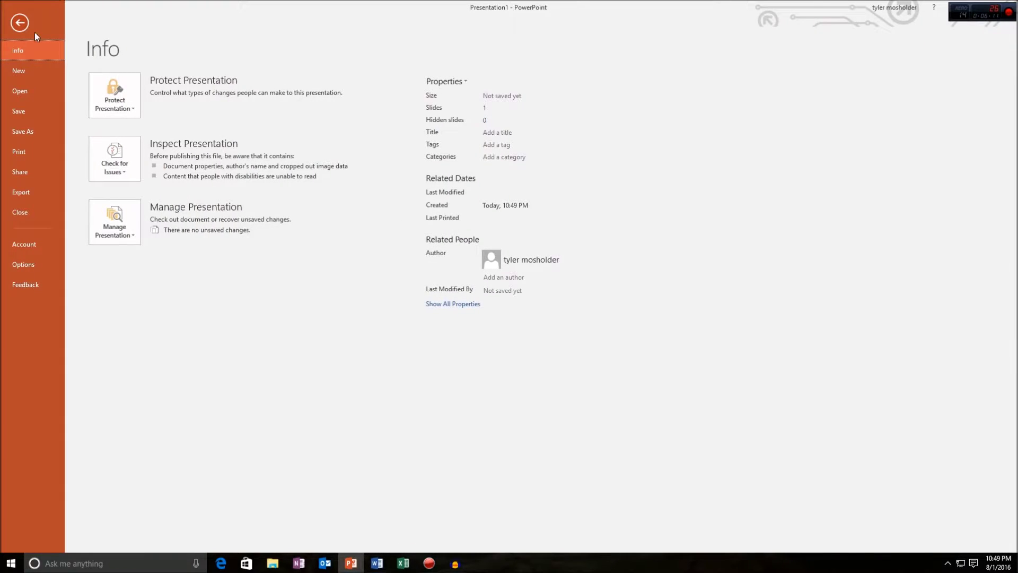
{"action": "left_click", "coordinate": [21, 25]}
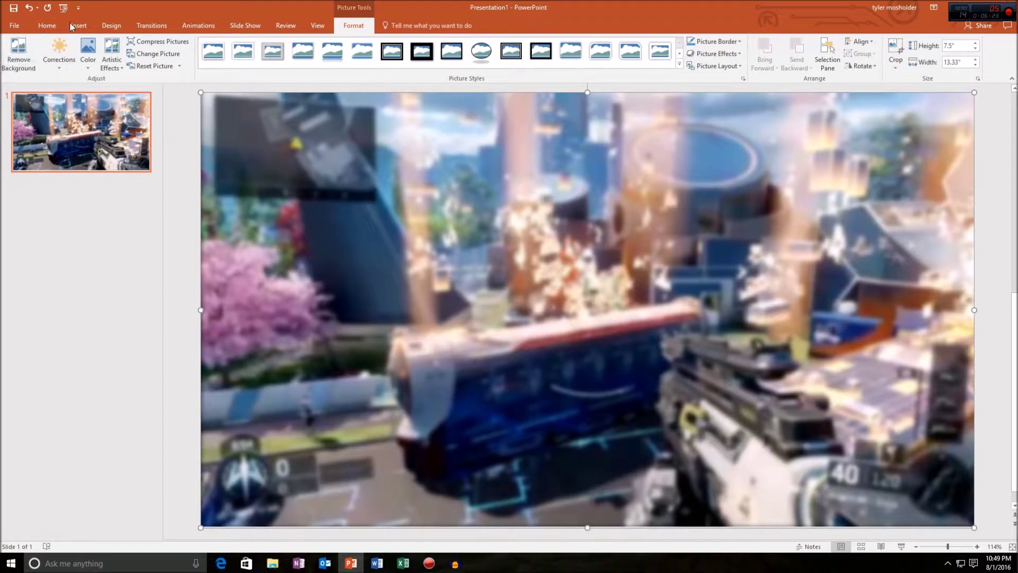
{"action": "left_click", "coordinate": [51, 28]}
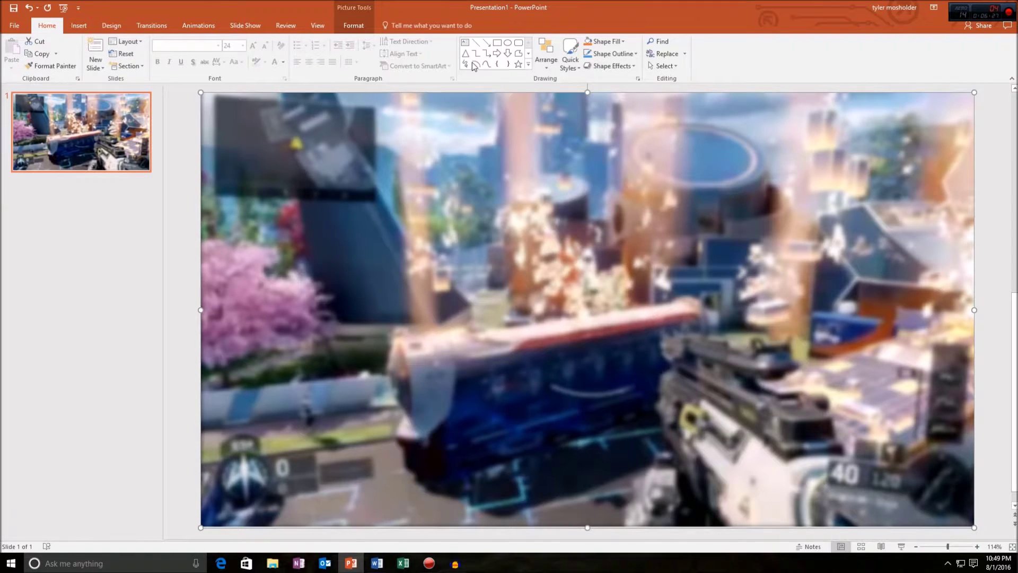
Draw a text box across the slide top, type the title text, and nudge it lower-right
{"action": "left_click", "coordinate": [466, 46]}
{"action": "mouse_move", "coordinate": [262, 122]}
{"action": "left_mouse_down"}
{"action": "mouse_move", "coordinate": [423, 184]}
{"action": "mouse_move", "coordinate": [686, 175]}
{"action": "mouse_move", "coordinate": [730, 191]}
{"action": "left_mouse_up"}
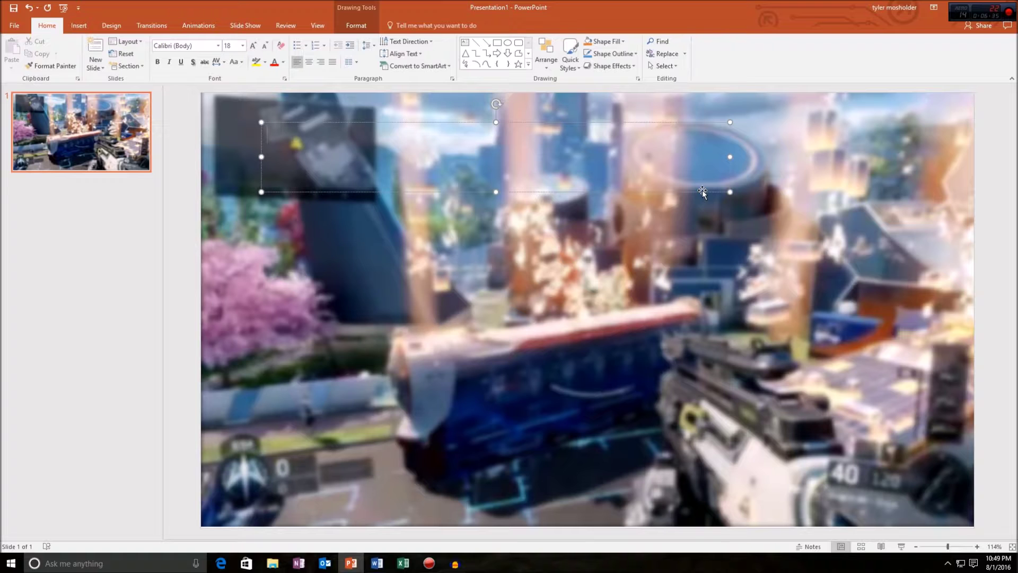
{"action": "type", "text": "How To Get B"}
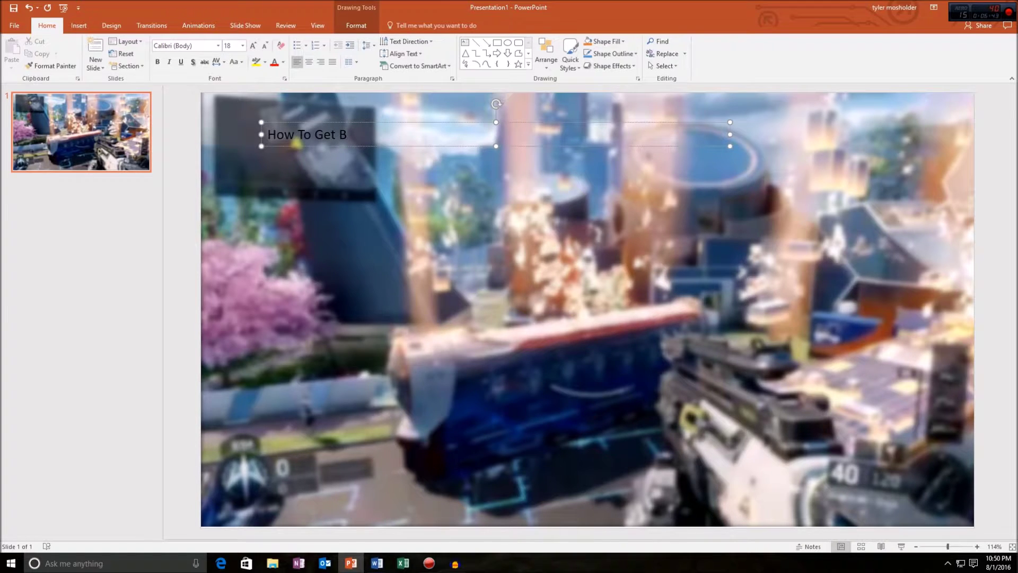
{"action": "type", "text": "tter Aim In Black Ops 3"}
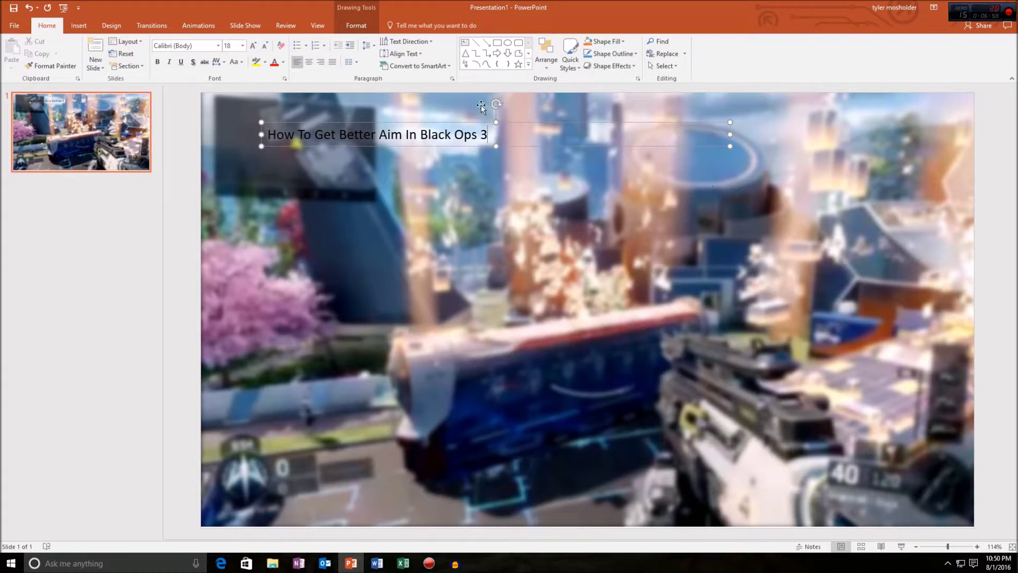
{"action": "left_click_drag", "start_coordinate": [486, 135], "coordinate": [265, 134]}
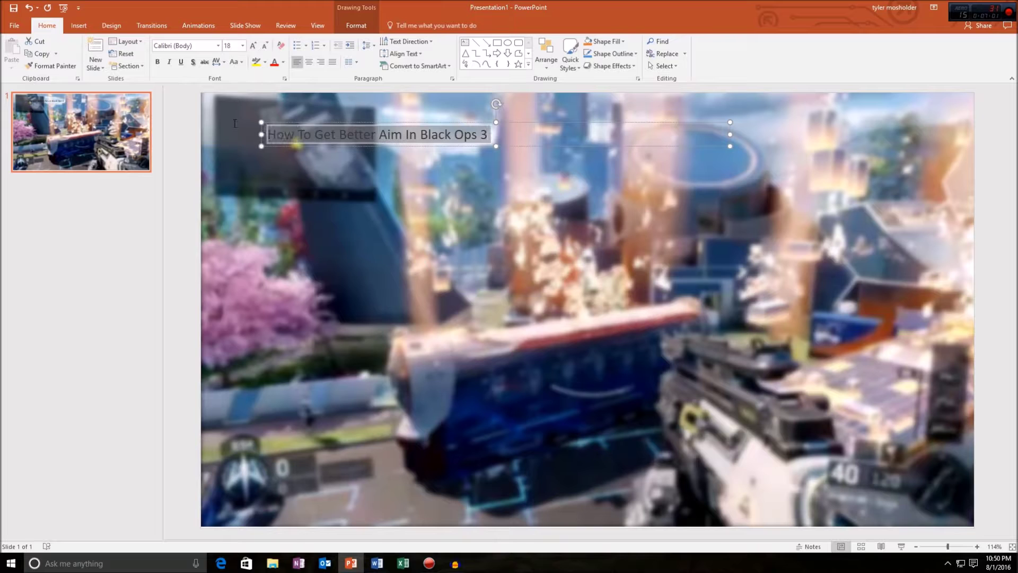
{"action": "left_click", "coordinate": [358, 165]}
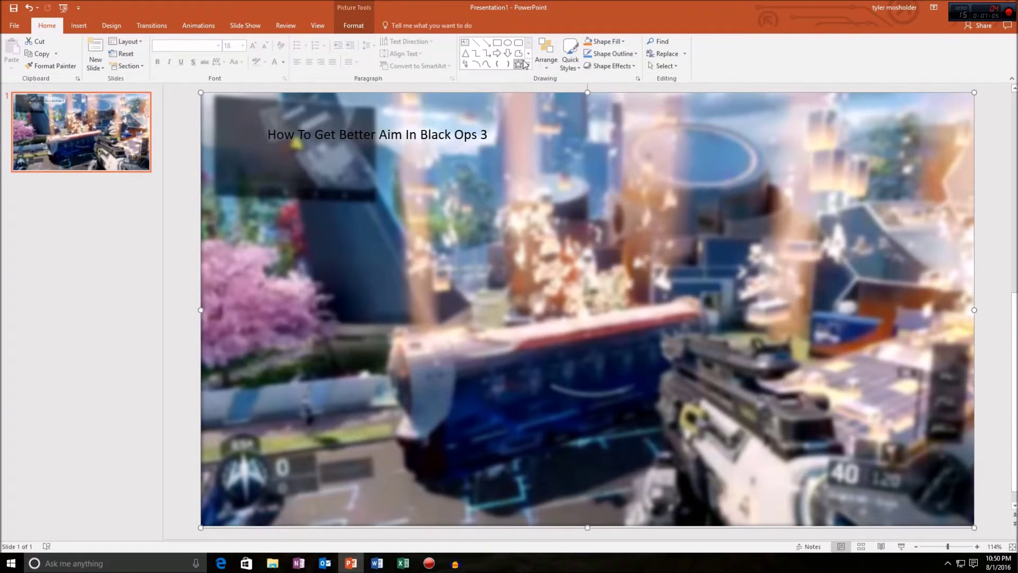
{"action": "left_click", "coordinate": [489, 134]}
{"action": "left_click_drag", "start_coordinate": [489, 135], "coordinate": [305, 148]}
Trim the title to 'How To Get' and make it 60-point, bold and shadowed
{"action": "key", "text": "Delete"}
{"action": "left_click", "coordinate": [242, 46]}
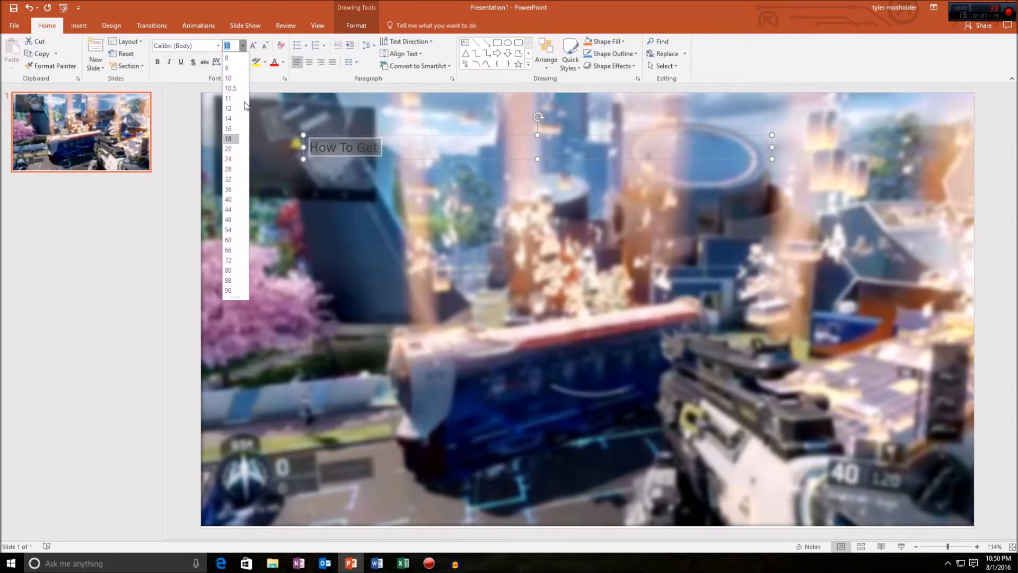
{"action": "left_click", "coordinate": [229, 240]}
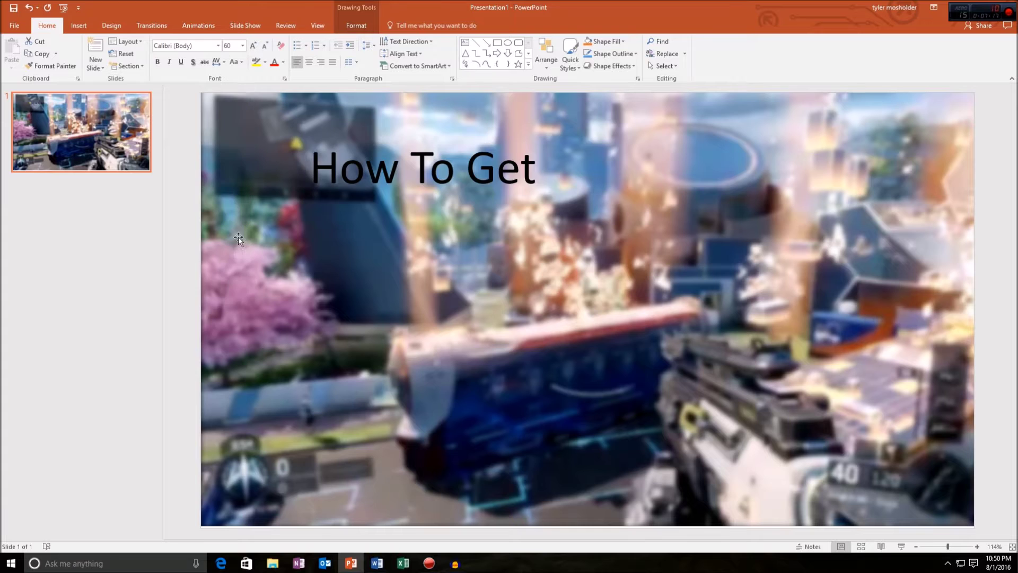
{"action": "left_click", "coordinate": [158, 62]}
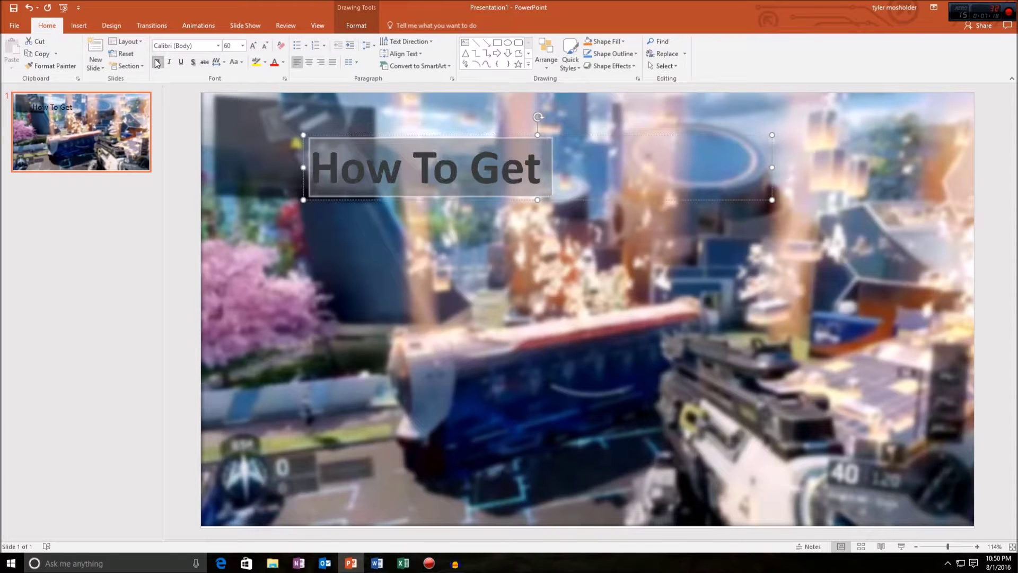
{"action": "left_click", "coordinate": [193, 63]}
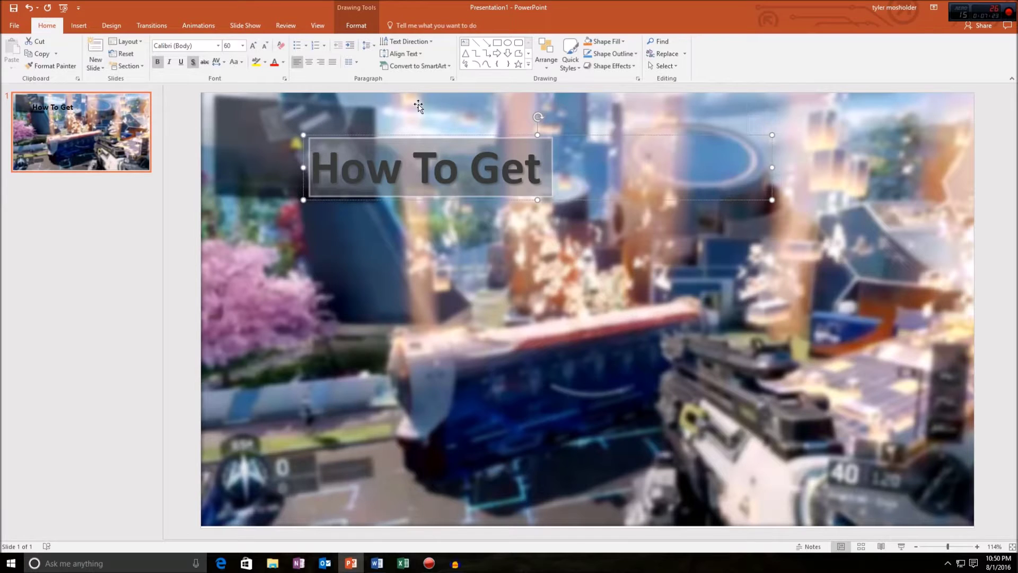
Deselect the title and get ready to add another text box
{"action": "left_click", "coordinate": [228, 121]}
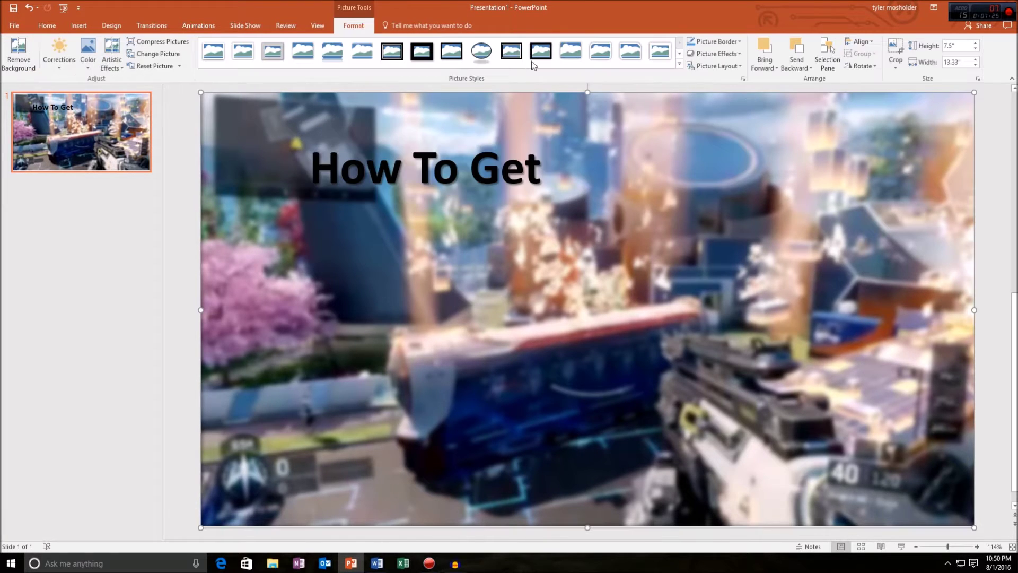
{"action": "left_click", "coordinate": [47, 25]}
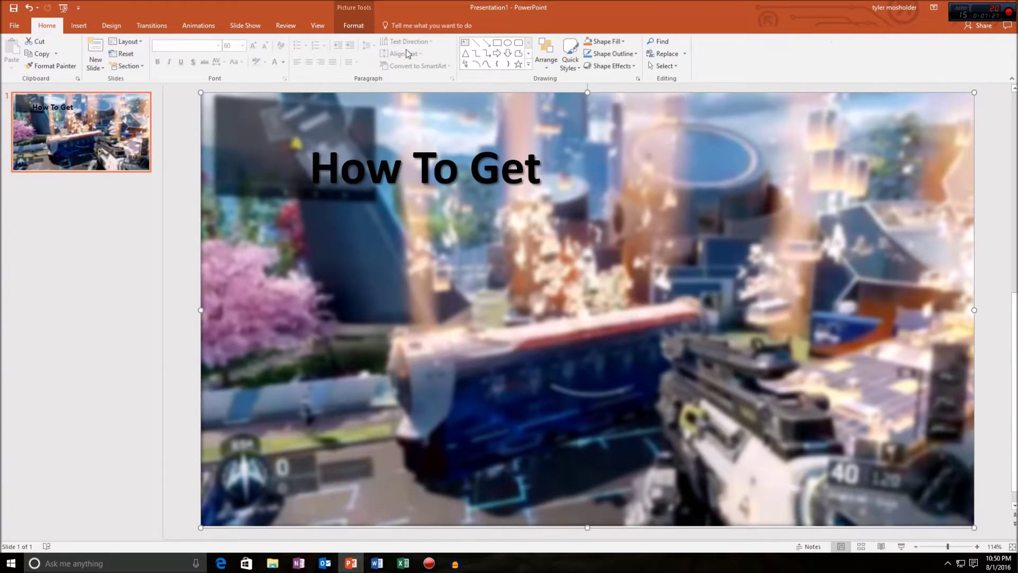
{"action": "left_click", "coordinate": [466, 44]}
Draw a text box on the right side and enter 'Better Aim In'
{"action": "mouse_move", "coordinate": [626, 242]}
{"action": "left_mouse_down"}
{"action": "mouse_move", "coordinate": [827, 334]}
{"action": "mouse_move", "coordinate": [968, 329]}
{"action": "left_mouse_up"}
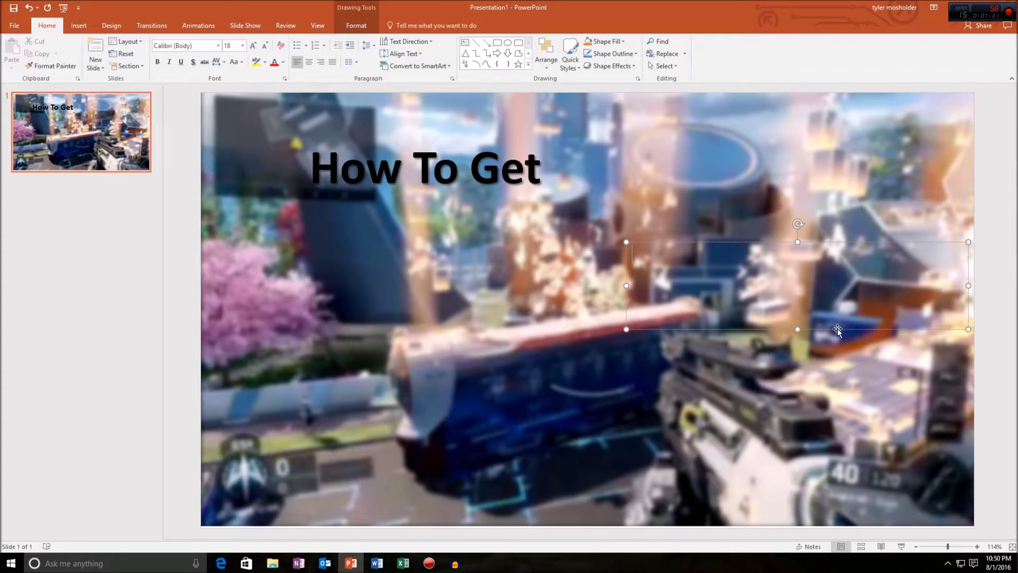
{"action": "type", "text": "BE"}
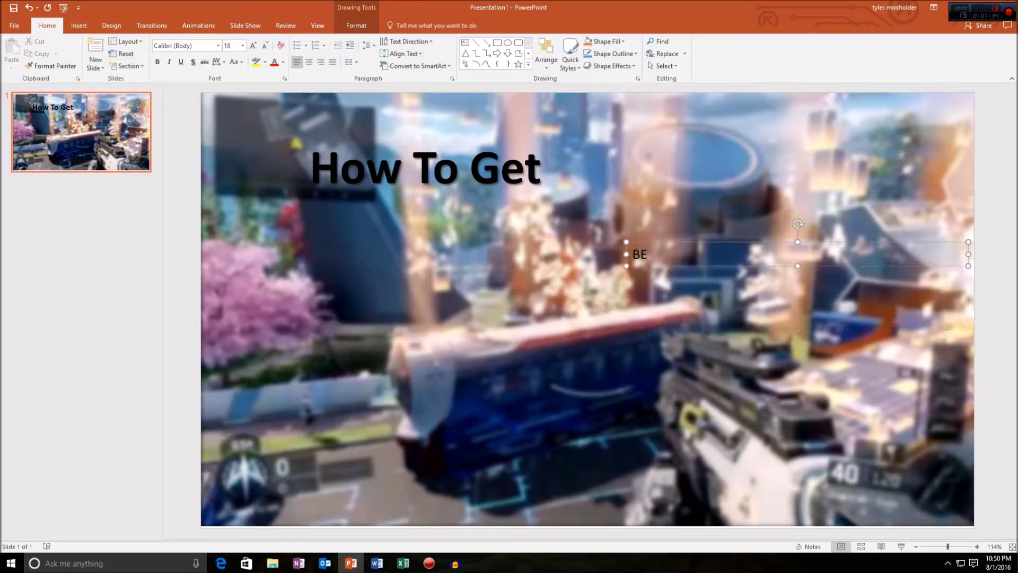
{"action": "type", "text": "TTE AIM"}
{"action": "key", "text": "BackSpace"}
{"action": "key", "text": "ctrl+a"}
{"action": "key", "text": "BackSpace"}
Format 'Better Aim In' as 66-point bold text with a shadow
{"action": "left_click_drag", "start_coordinate": [709, 254], "coordinate": [630, 255]}
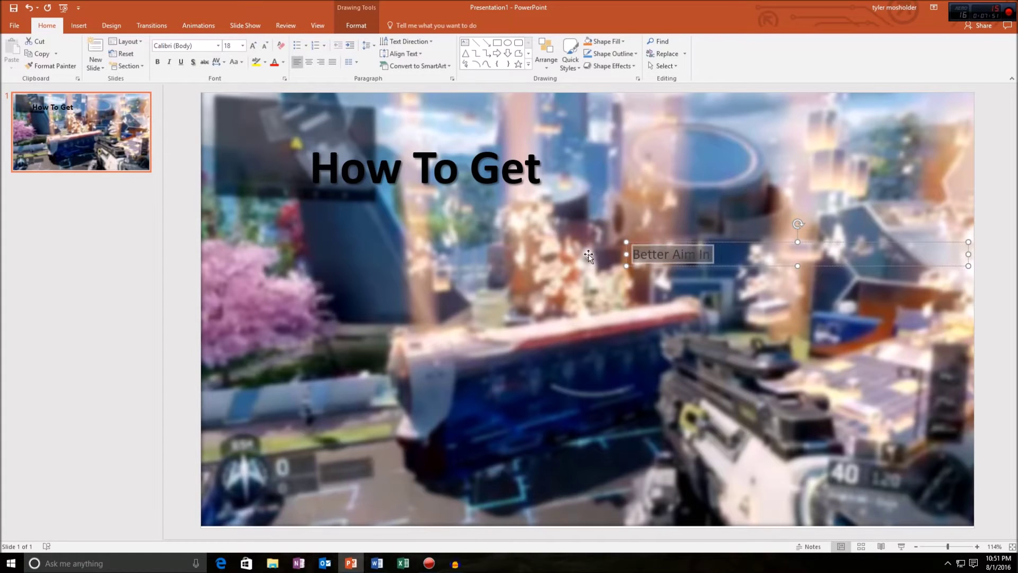
{"action": "left_click", "coordinate": [242, 45]}
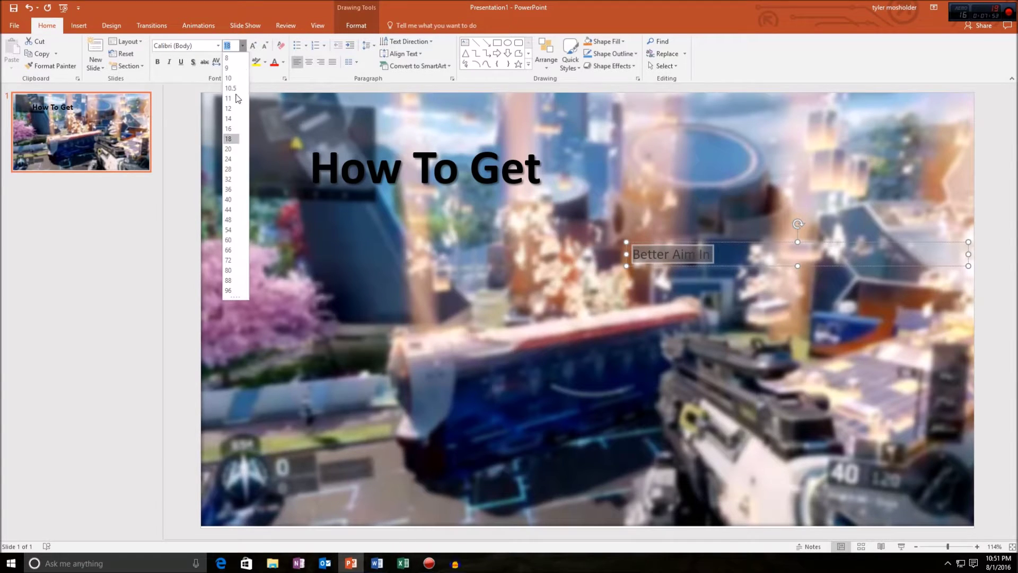
{"action": "left_click", "coordinate": [229, 250]}
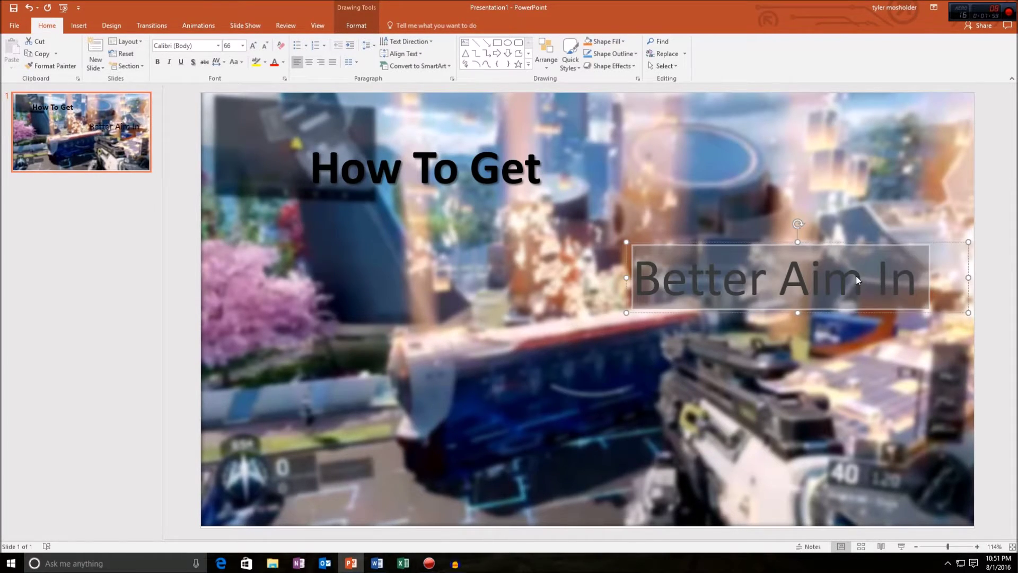
{"action": "left_click", "coordinate": [157, 62]}
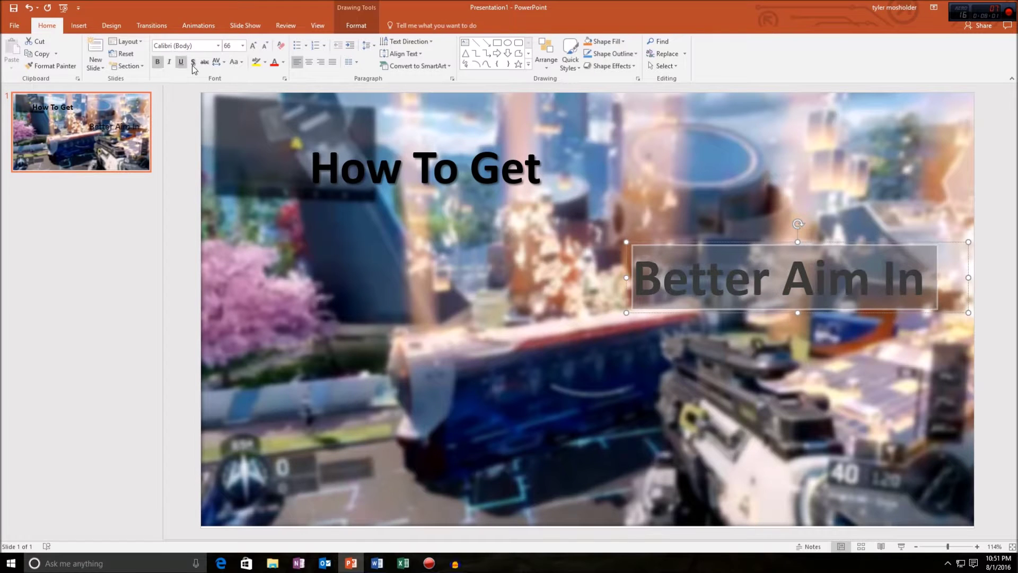
{"action": "left_click", "coordinate": [192, 61]}
Draw a third text box across the lower left of the slide
{"action": "left_click_drag", "start_coordinate": [374, 335], "coordinate": [368, 335]}
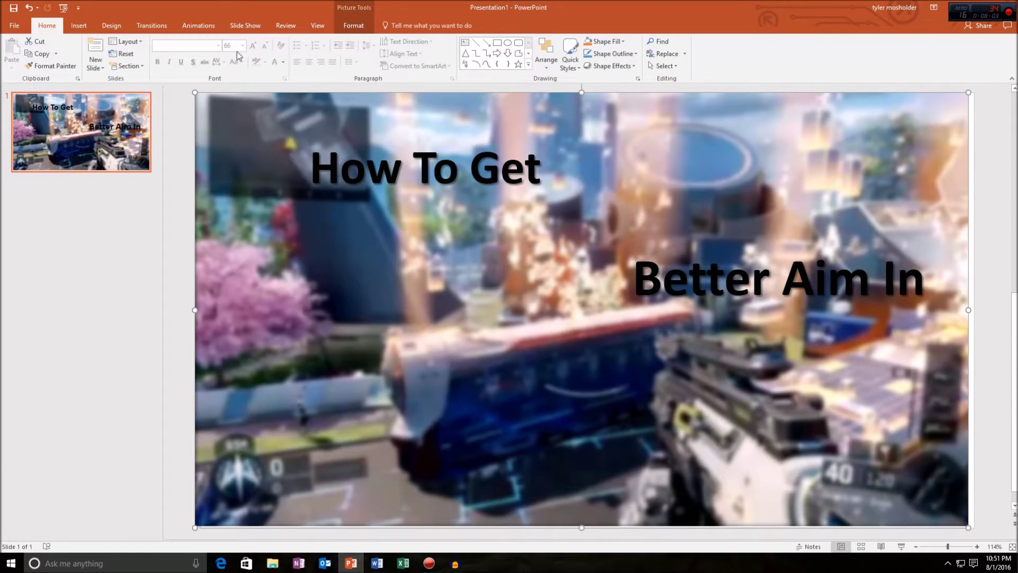
{"action": "left_click", "coordinate": [465, 43]}
{"action": "mouse_move", "coordinate": [247, 363]}
{"action": "left_mouse_down"}
{"action": "mouse_move", "coordinate": [425, 436]}
{"action": "mouse_move", "coordinate": [743, 449]}
{"action": "mouse_move", "coordinate": [780, 464]}
{"action": "left_mouse_up"}
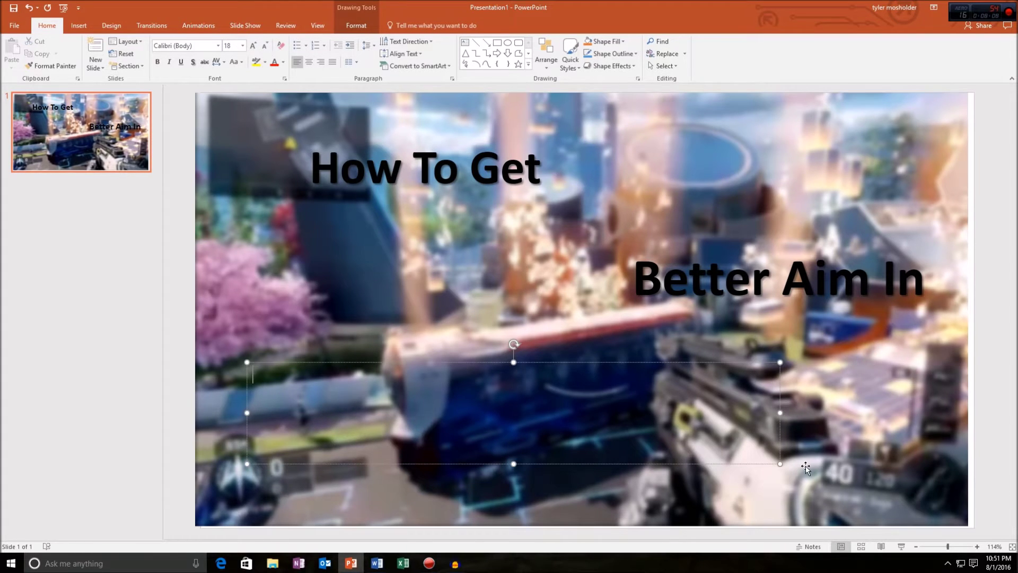
Type 'Black Ops 3' in the lower-left box, select it and add a shadow
{"action": "type", "text": "B"}
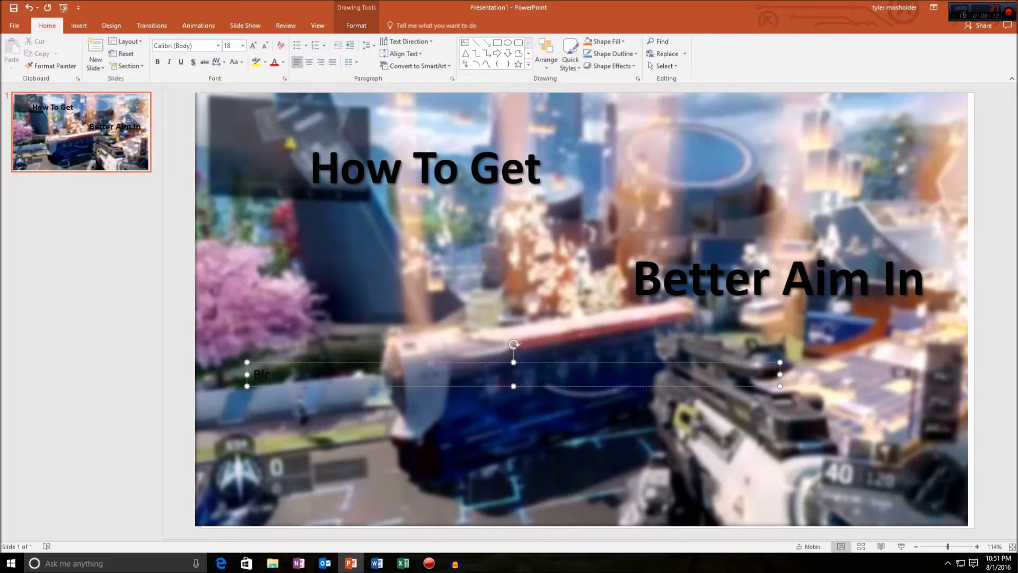
{"action": "type", "text": "la"}
{"action": "left_click_drag", "start_coordinate": [319, 375], "coordinate": [253, 374]}
{"action": "left_click", "coordinate": [242, 46]}
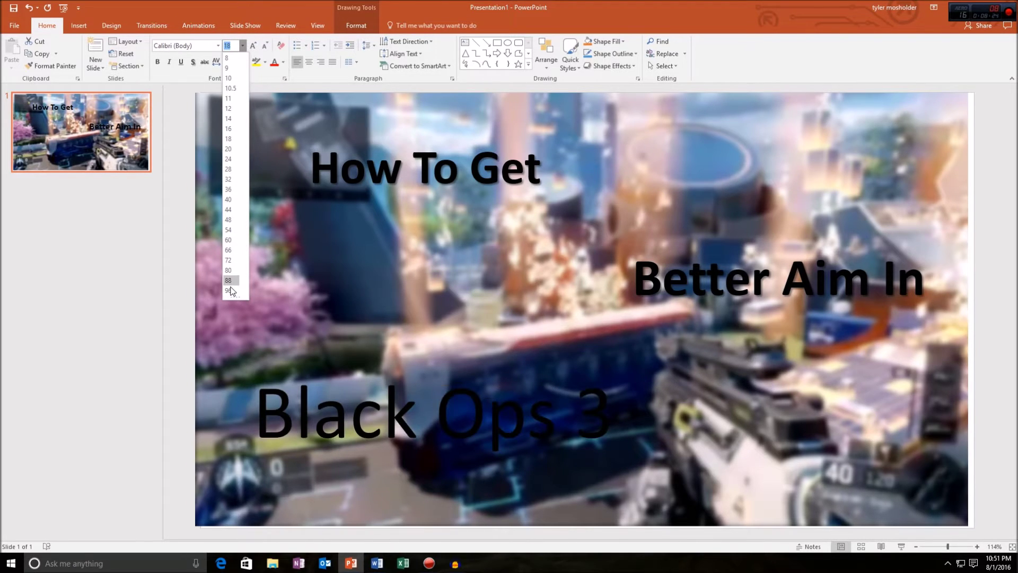
{"action": "left_click", "coordinate": [157, 63]}
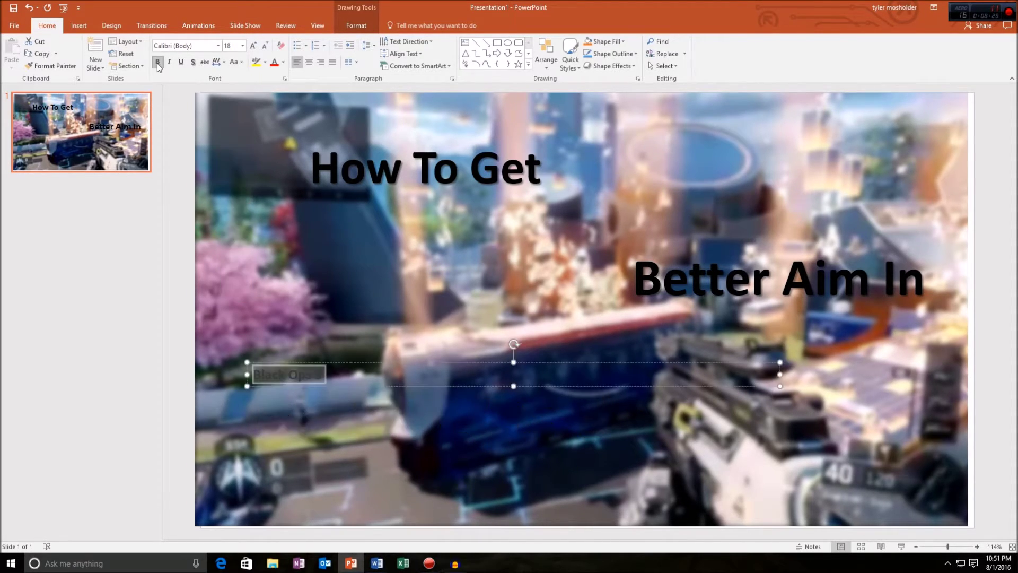
{"action": "left_click", "coordinate": [194, 63]}
Set 'Black Ops 3' to 96-point bold with no shadow
{"action": "left_click", "coordinate": [242, 46]}
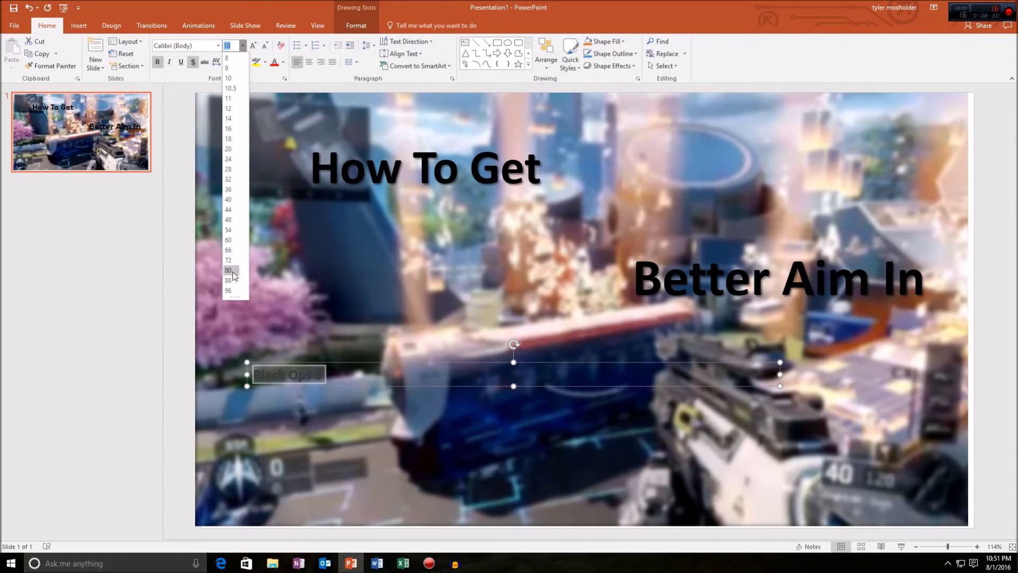
{"action": "left_click", "coordinate": [237, 291]}
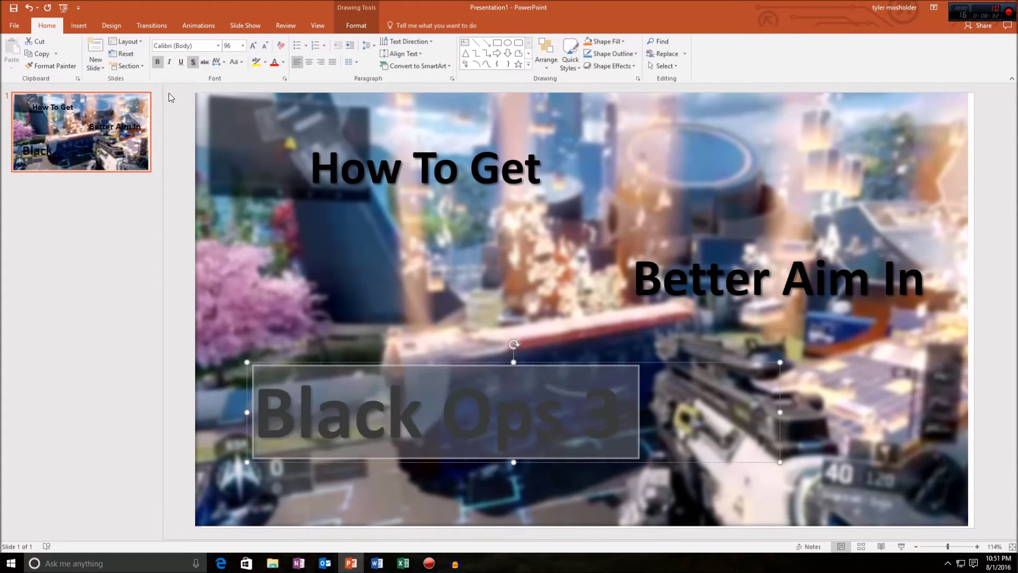
{"action": "left_click", "coordinate": [158, 62]}
{"action": "left_click", "coordinate": [194, 62]}
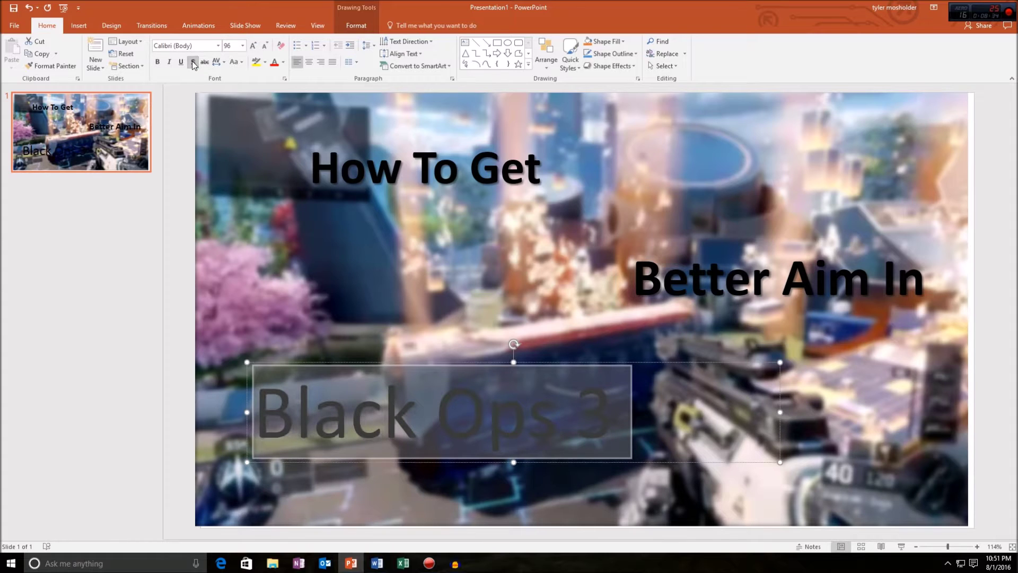
{"action": "left_click", "coordinate": [158, 63]}
{"action": "left_click", "coordinate": [471, 299]}
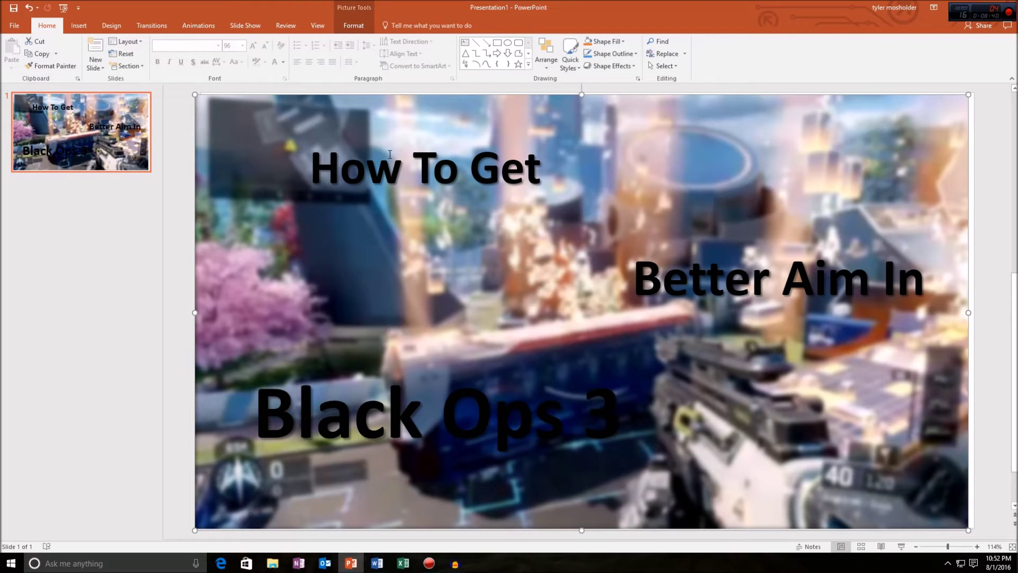
{"action": "left_click", "coordinate": [403, 173]}
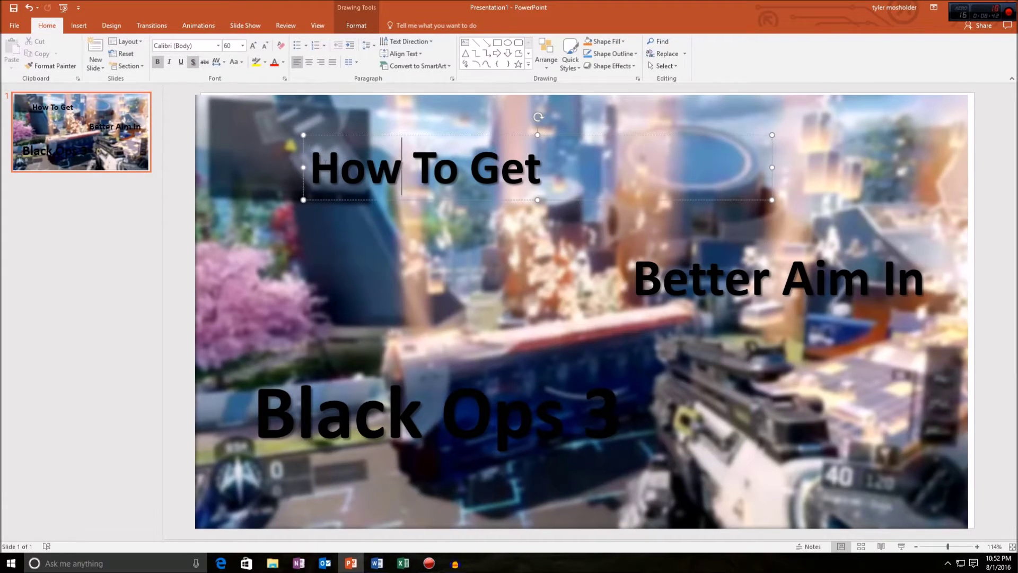
{"action": "left_click_drag", "start_coordinate": [310, 169], "coordinate": [553, 179]}
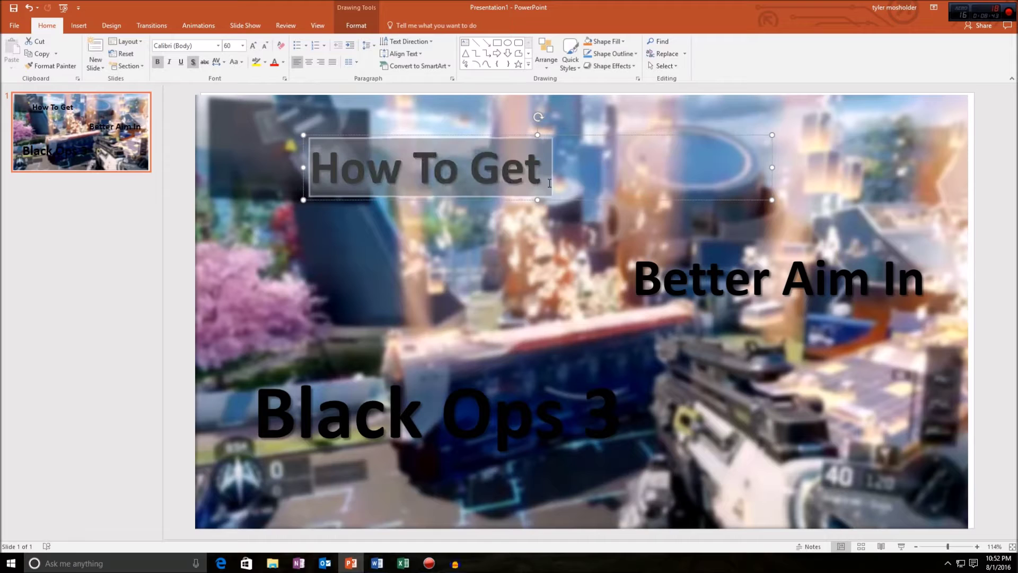
{"action": "left_click", "coordinate": [285, 63]}
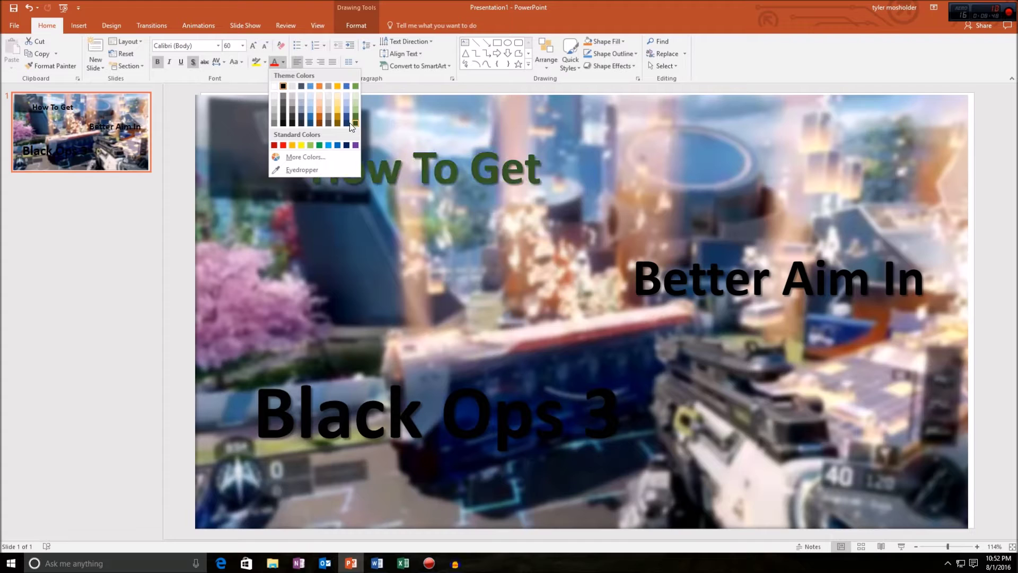
{"action": "left_click", "coordinate": [466, 132]}
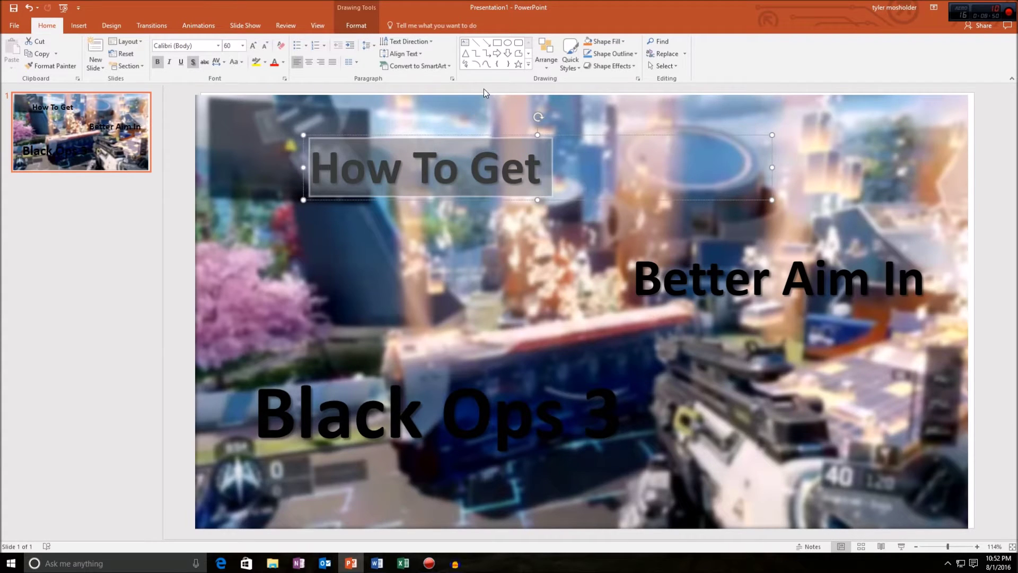
Draw a blue rectangle over the title, then drag it down off 'How To Get'
{"action": "left_click", "coordinate": [496, 43]}
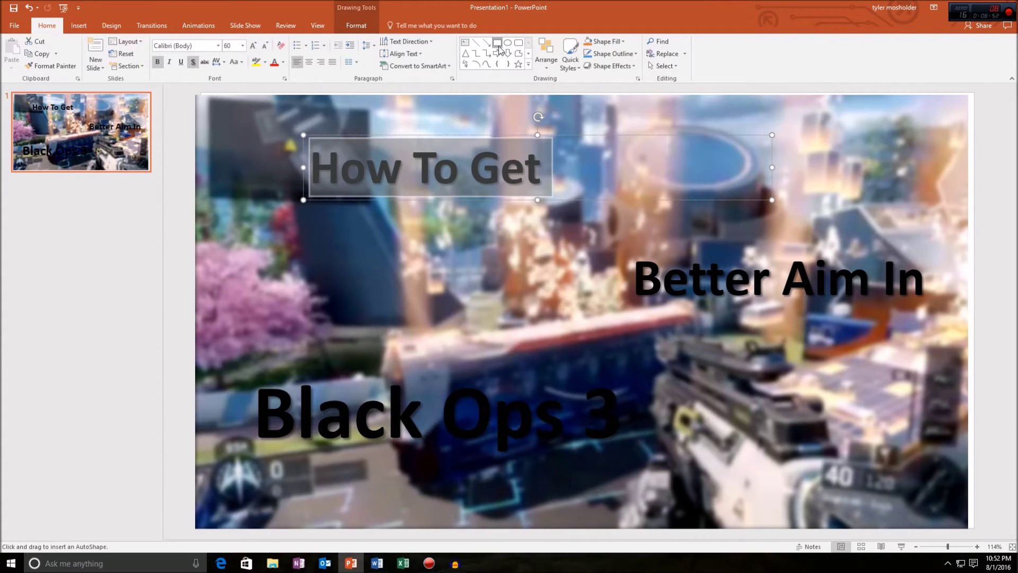
{"action": "left_click_drag", "start_coordinate": [277, 115], "coordinate": [858, 225]}
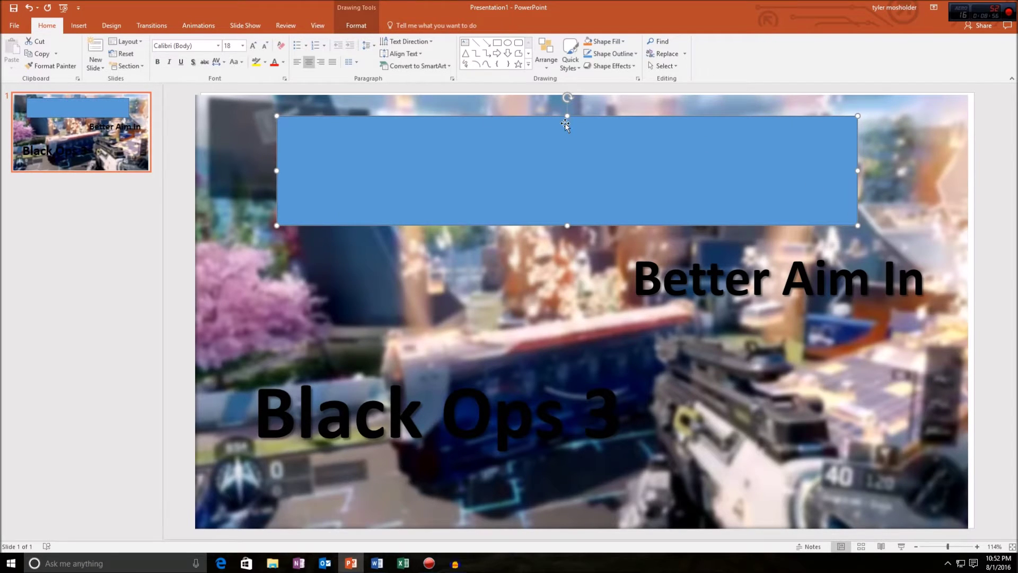
{"action": "left_click_drag", "start_coordinate": [502, 132], "coordinate": [484, 231]}
{"action": "left_click", "coordinate": [469, 167]}
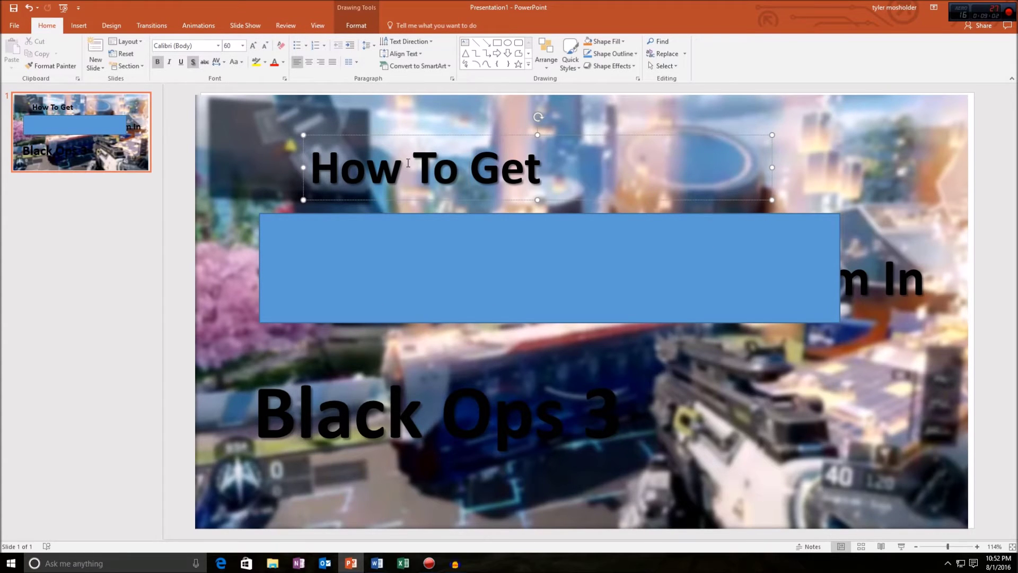
Leave the title text box and browse the ribbon tabs, ending on Drawing Tools Format
{"action": "key", "text": "Escape"}
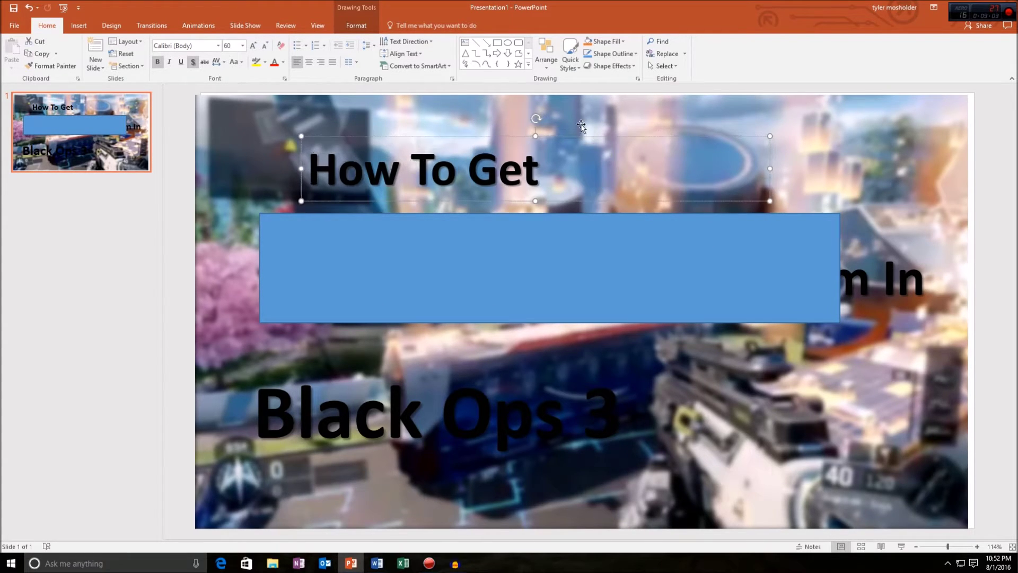
{"action": "left_click", "coordinate": [327, 27]}
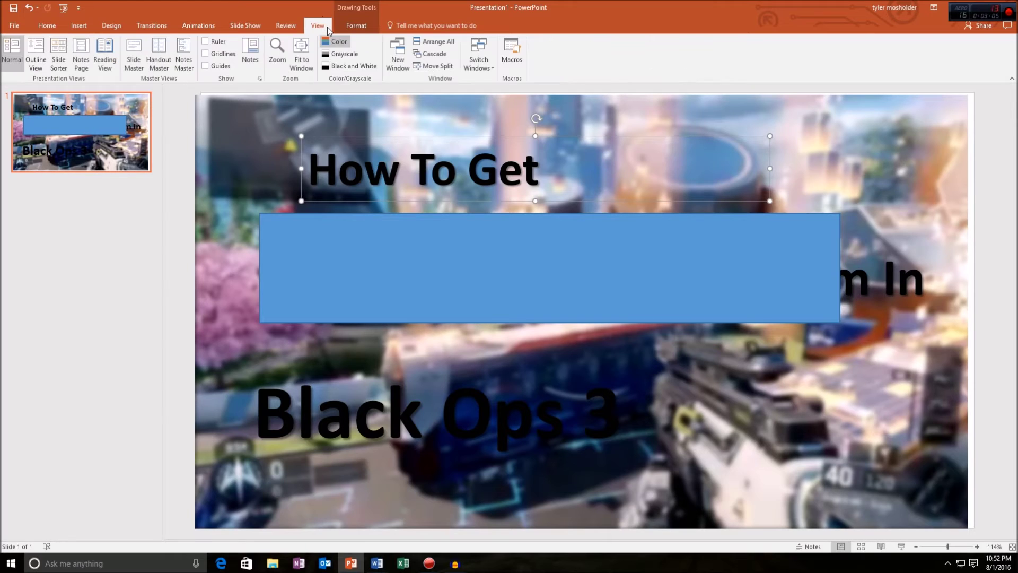
{"action": "left_click", "coordinate": [297, 25]}
{"action": "left_click", "coordinate": [246, 27]}
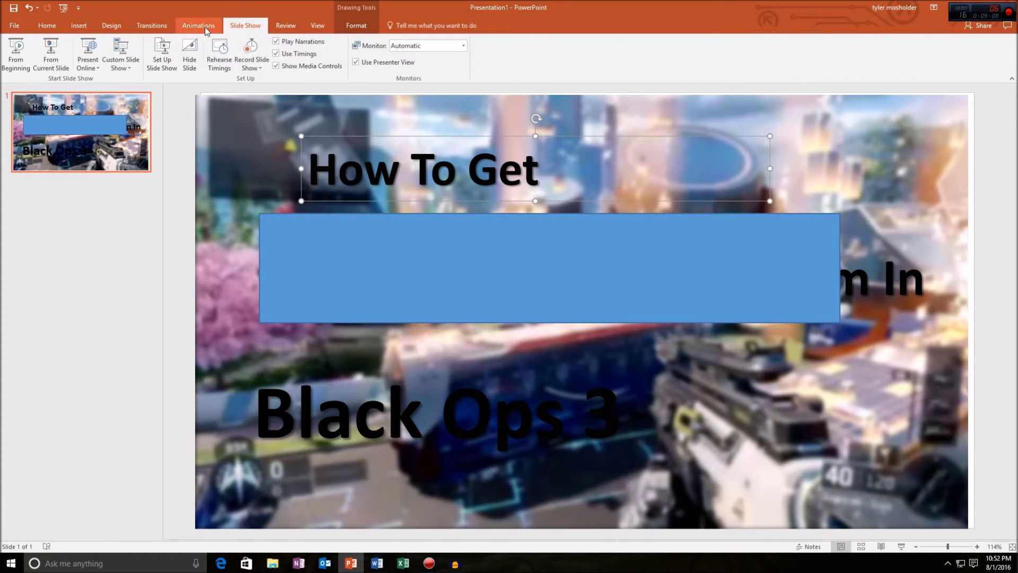
{"action": "left_click", "coordinate": [208, 27]}
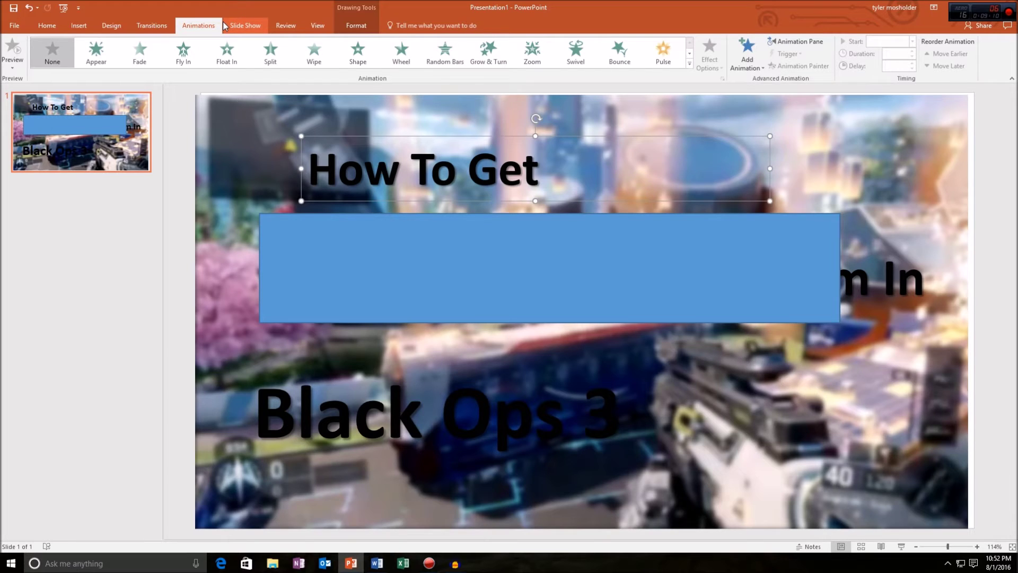
{"action": "left_click", "coordinate": [151, 25]}
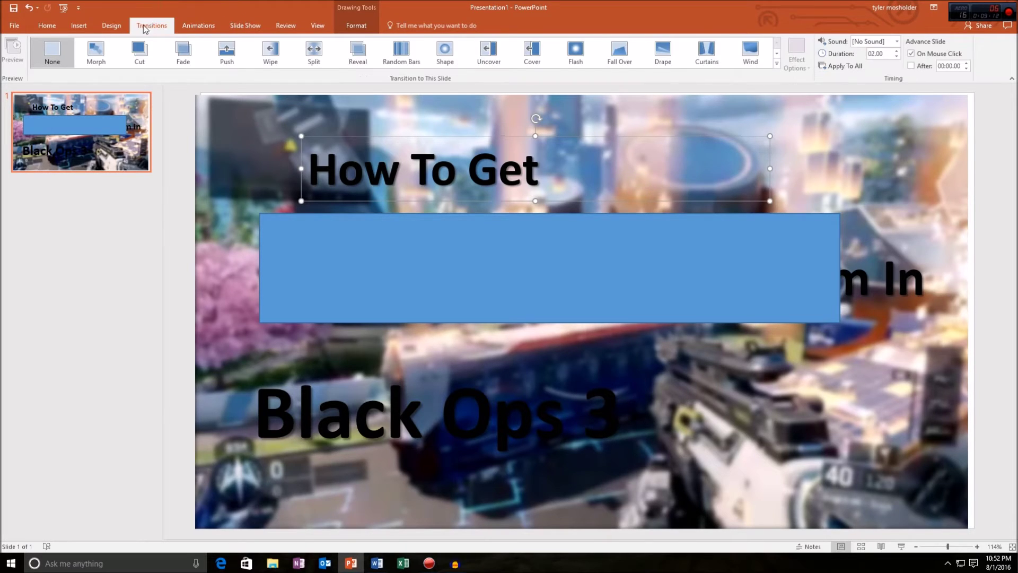
{"action": "left_click", "coordinate": [110, 25]}
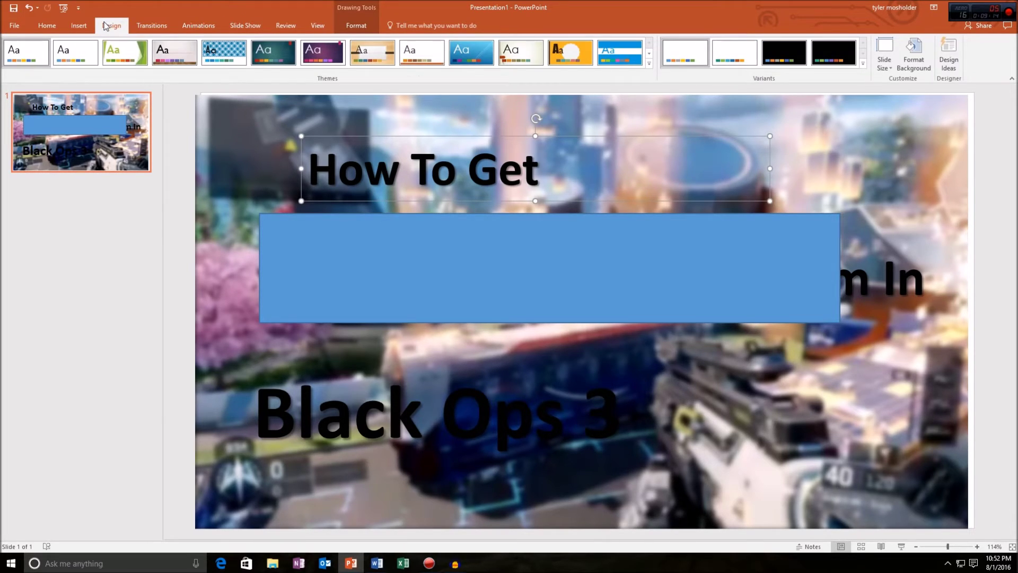
{"action": "left_click", "coordinate": [84, 29]}
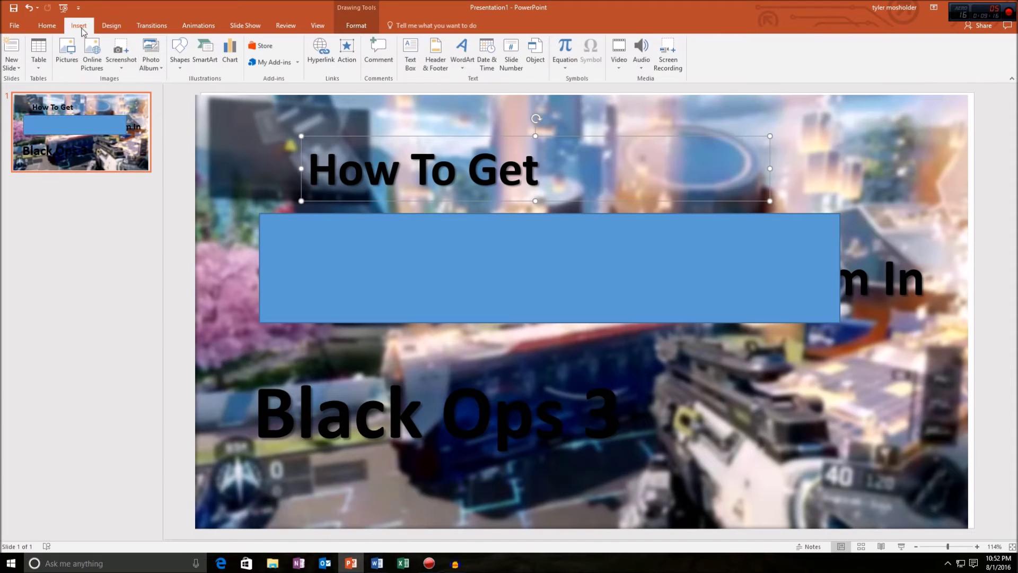
{"action": "left_click", "coordinate": [358, 29]}
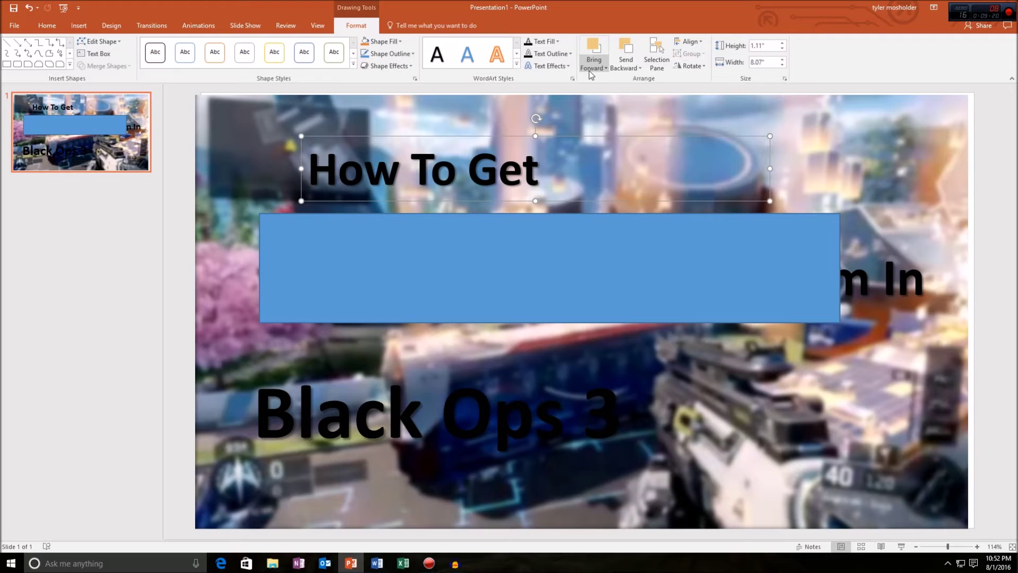
Bring the 'How To Get' title to the front and nudge it up
{"action": "left_click", "coordinate": [603, 49]}
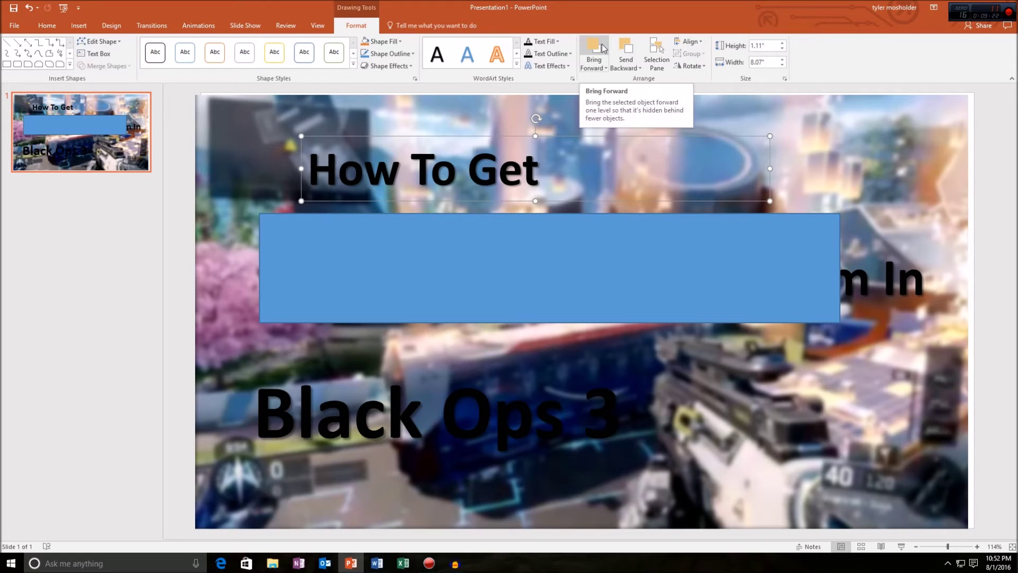
{"action": "left_click", "coordinate": [603, 49]}
{"action": "left_click", "coordinate": [594, 67]}
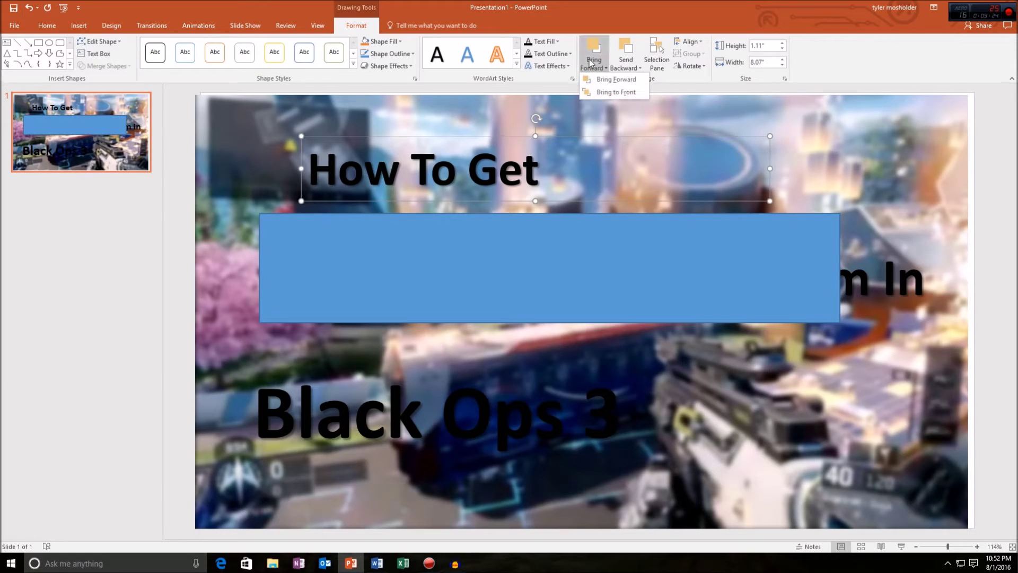
{"action": "left_click", "coordinate": [599, 77]}
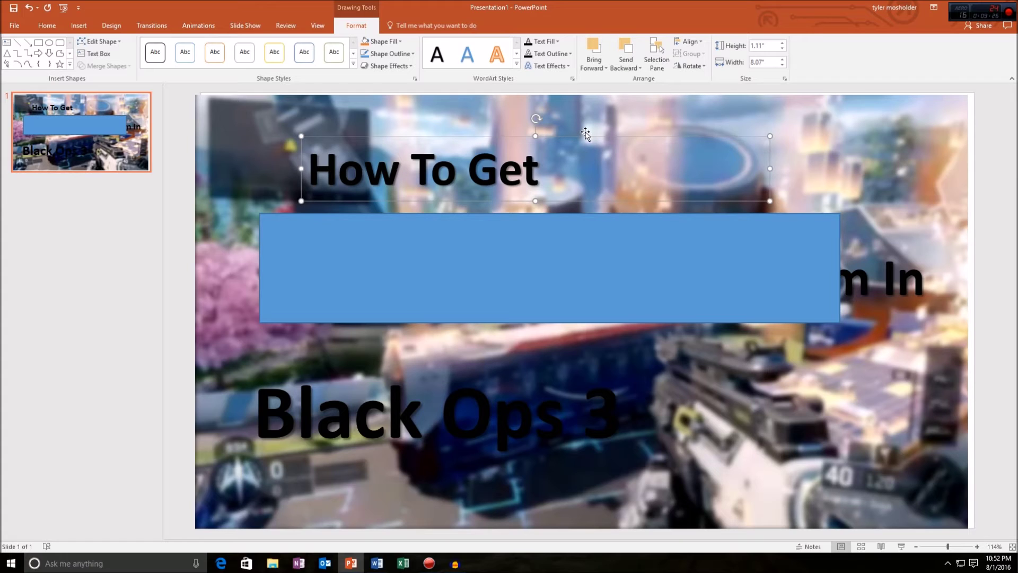
{"action": "left_click_drag", "start_coordinate": [586, 137], "coordinate": [612, 126]}
Send the blue rectangle backward and move it up behind 'How To Get'
{"action": "left_click", "coordinate": [584, 245]}
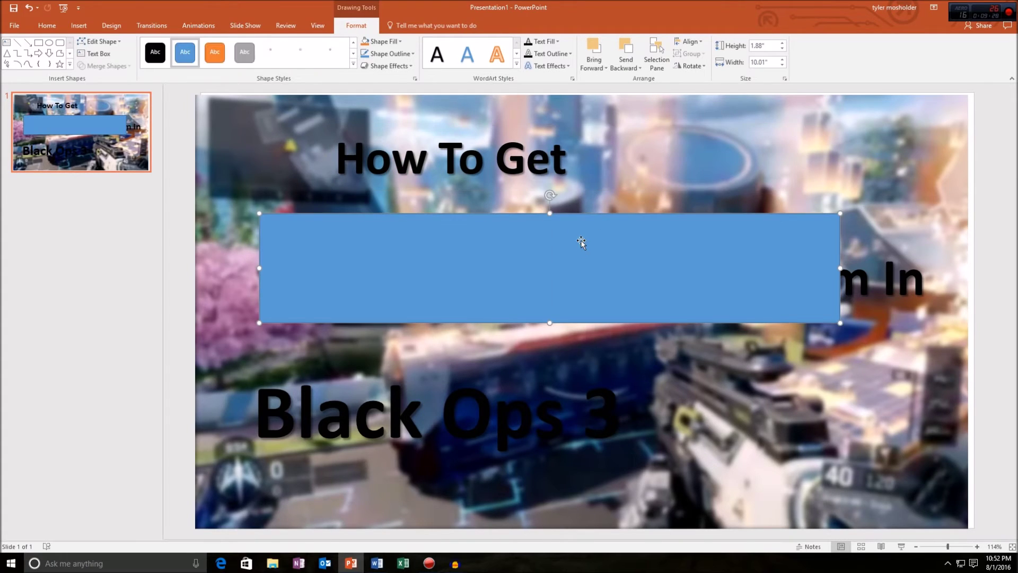
{"action": "left_click", "coordinate": [627, 65]}
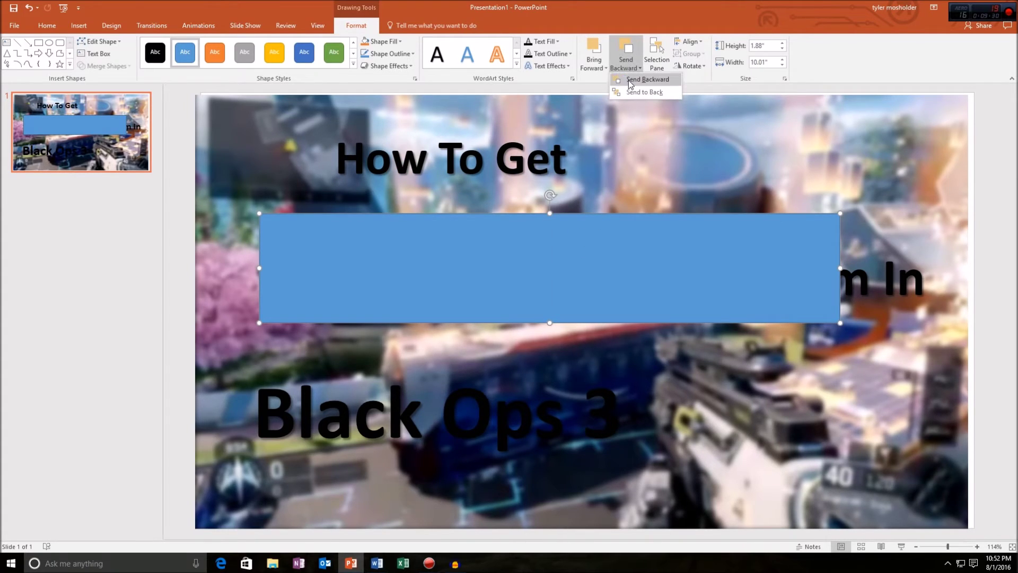
{"action": "left_click", "coordinate": [647, 79]}
{"action": "left_click_drag", "start_coordinate": [571, 244], "coordinate": [520, 147]}
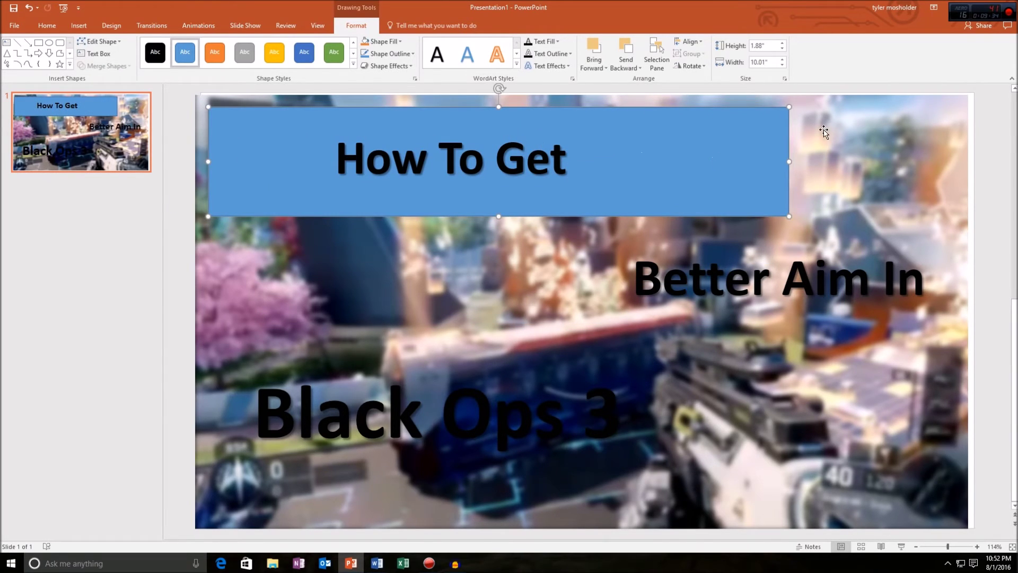
{"action": "mouse_move", "coordinate": [882, 108]}
{"action": "left_mouse_down"}
{"action": "mouse_move", "coordinate": [904, 98]}
{"action": "mouse_move", "coordinate": [886, 105]}
{"action": "left_mouse_up"}
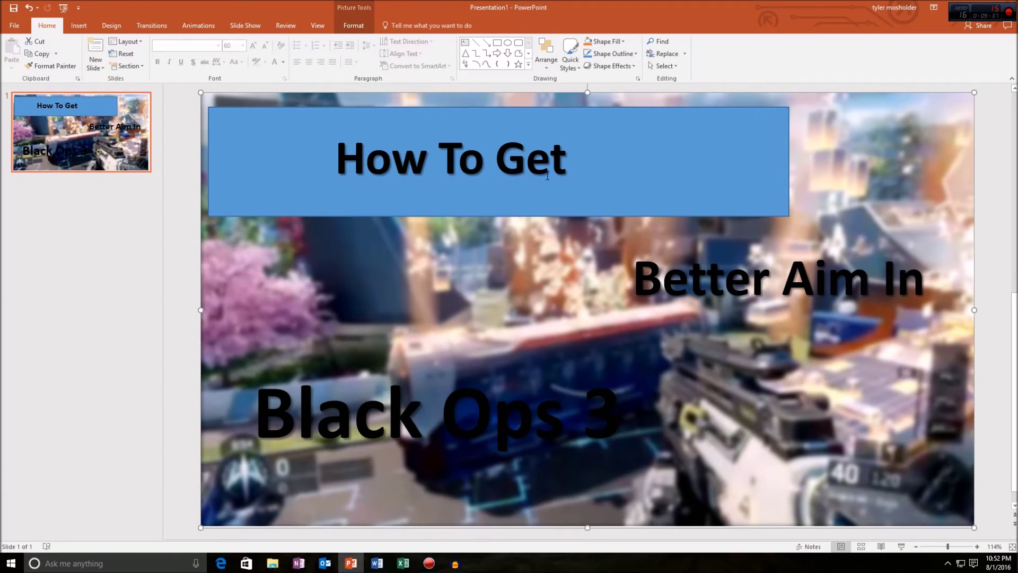
Trim the blue bar from all four sides to about 4.4" by 1.3" around the title
{"action": "left_click", "coordinate": [779, 155]}
{"action": "left_click", "coordinate": [735, 118]}
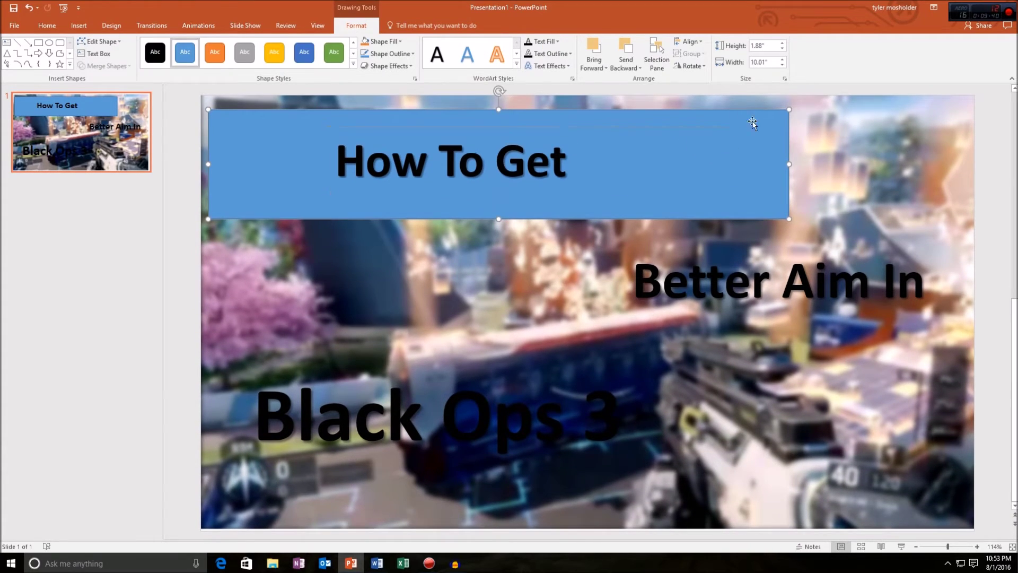
{"action": "left_click_drag", "start_coordinate": [788, 159], "coordinate": [579, 177]}
{"action": "left_click_drag", "start_coordinate": [394, 218], "coordinate": [394, 203]}
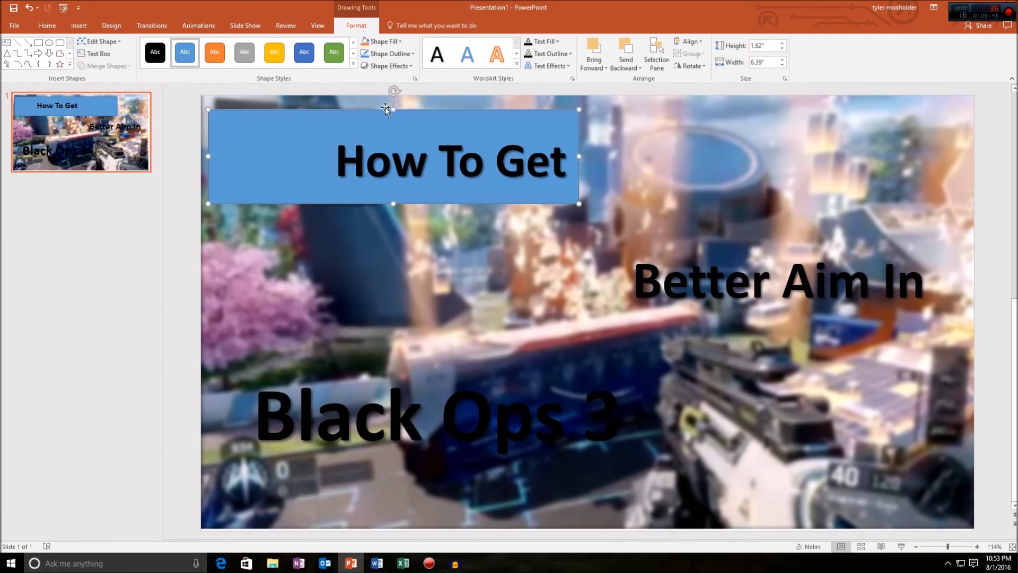
{"action": "left_click_drag", "start_coordinate": [393, 110], "coordinate": [393, 126]}
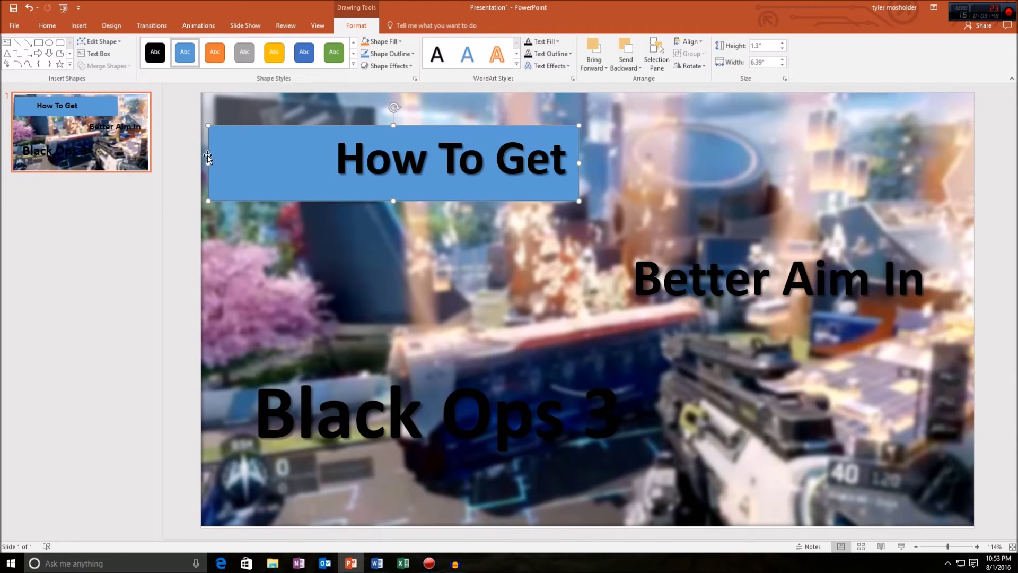
{"action": "left_click_drag", "start_coordinate": [210, 163], "coordinate": [323, 163]}
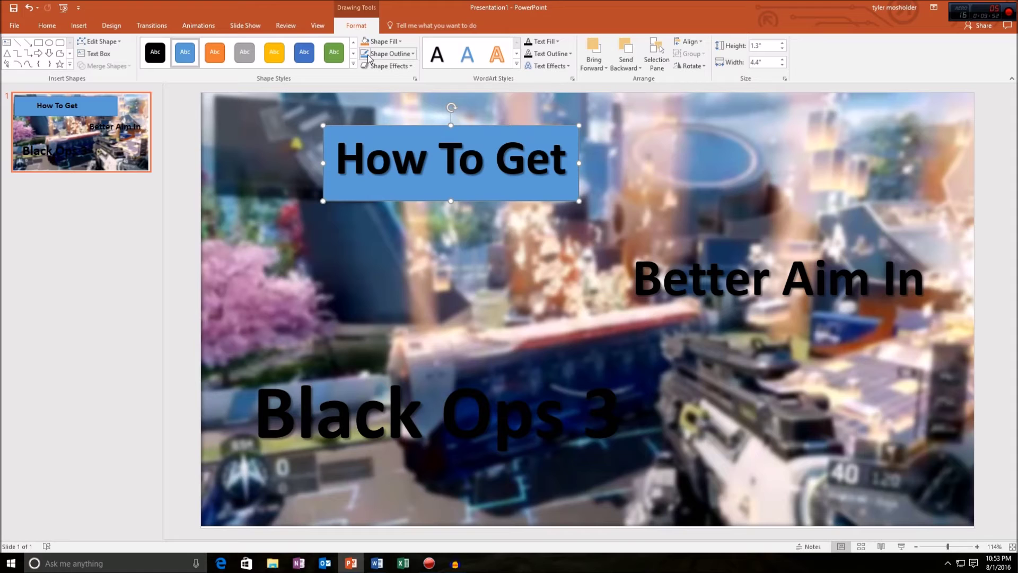
{"action": "left_click", "coordinate": [43, 28]}
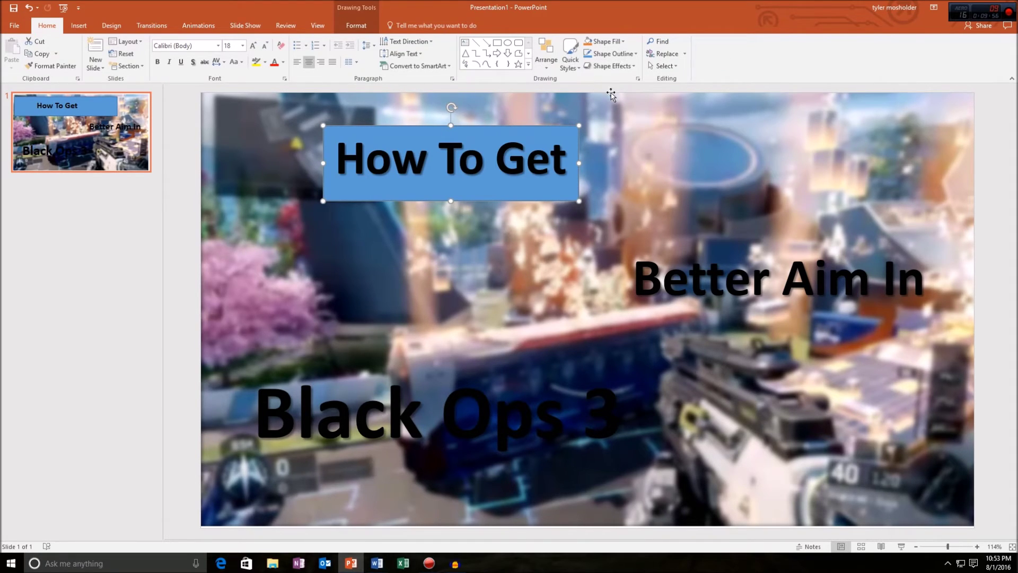
Apply the orange Quick Style to the bar behind 'How To Get'
{"action": "left_click", "coordinate": [592, 45]}
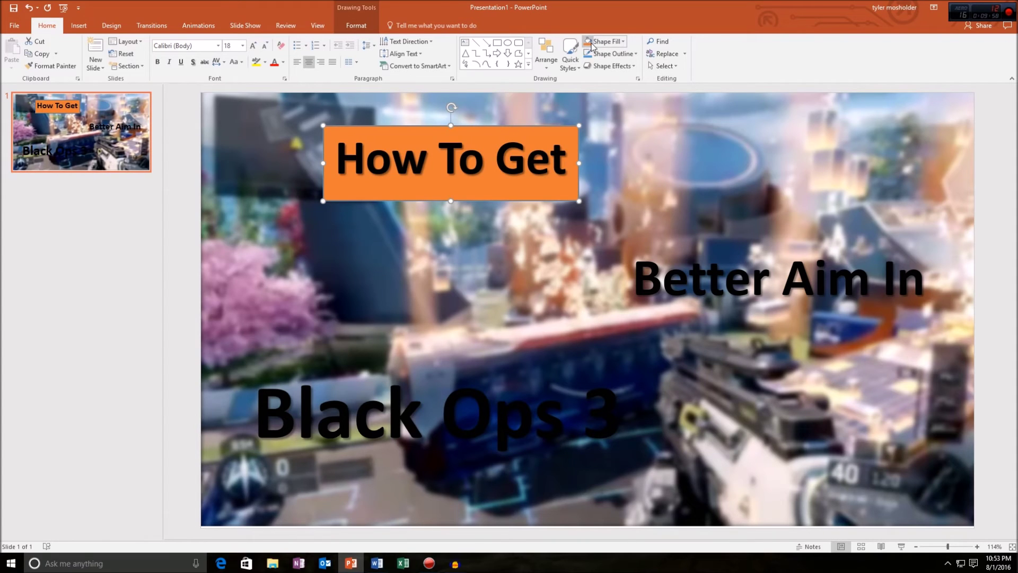
{"action": "left_click", "coordinate": [571, 66]}
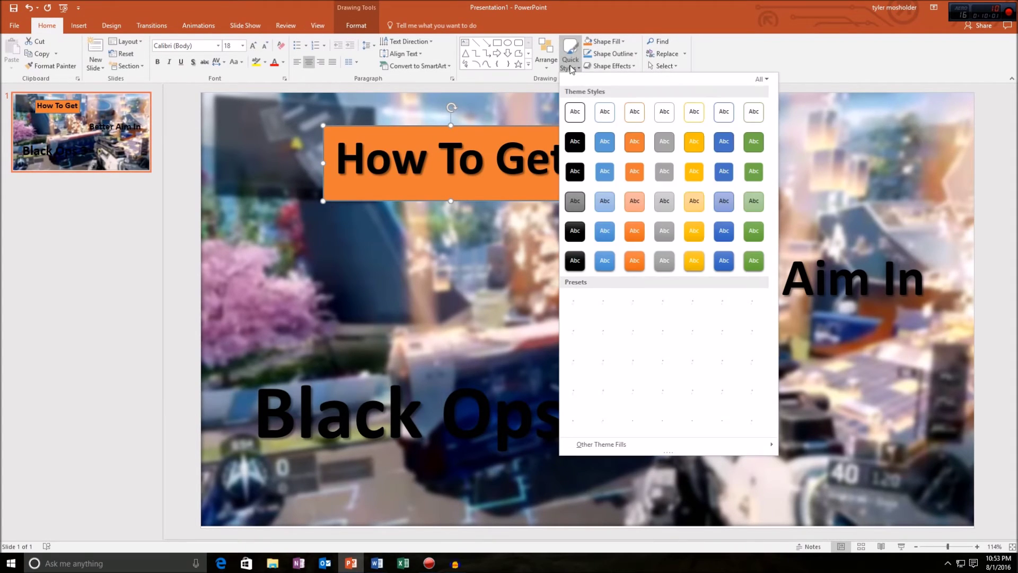
{"action": "left_click", "coordinate": [629, 136]}
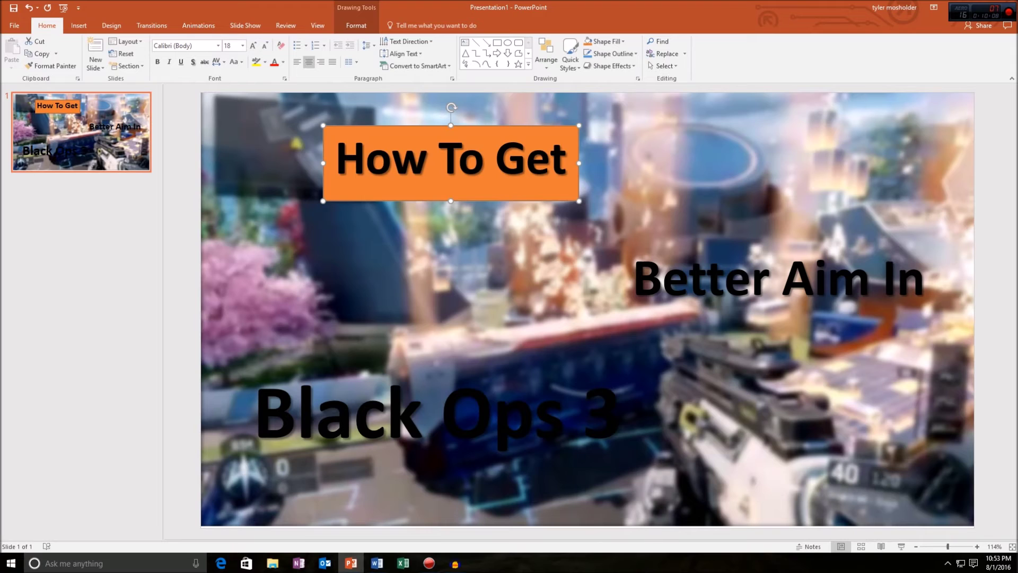
{"action": "left_click", "coordinate": [365, 159]}
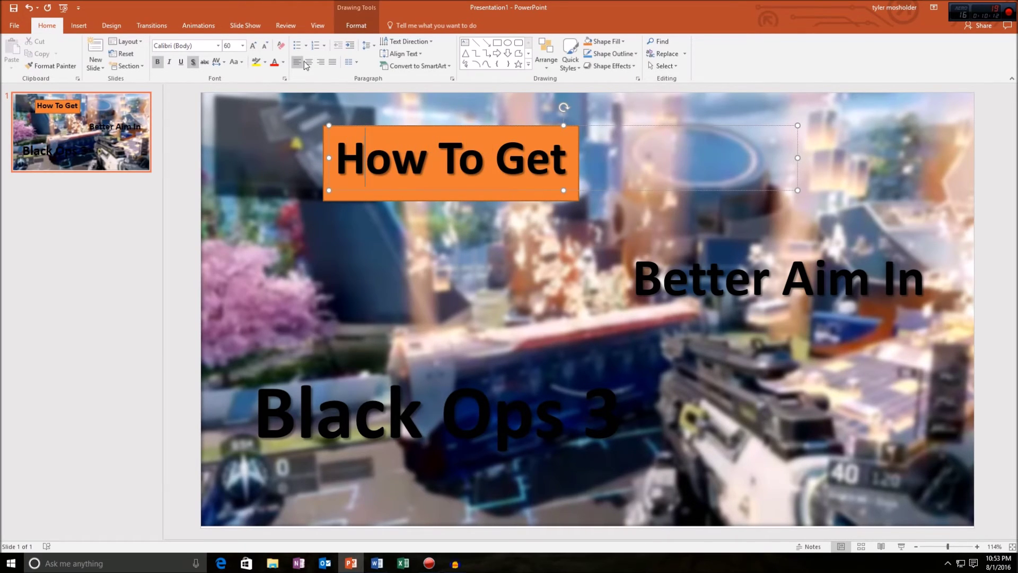
Nudge 'How To Get' slightly right and set its text to a dark colour
{"action": "left_click_drag", "start_coordinate": [621, 163], "coordinate": [346, 159]}
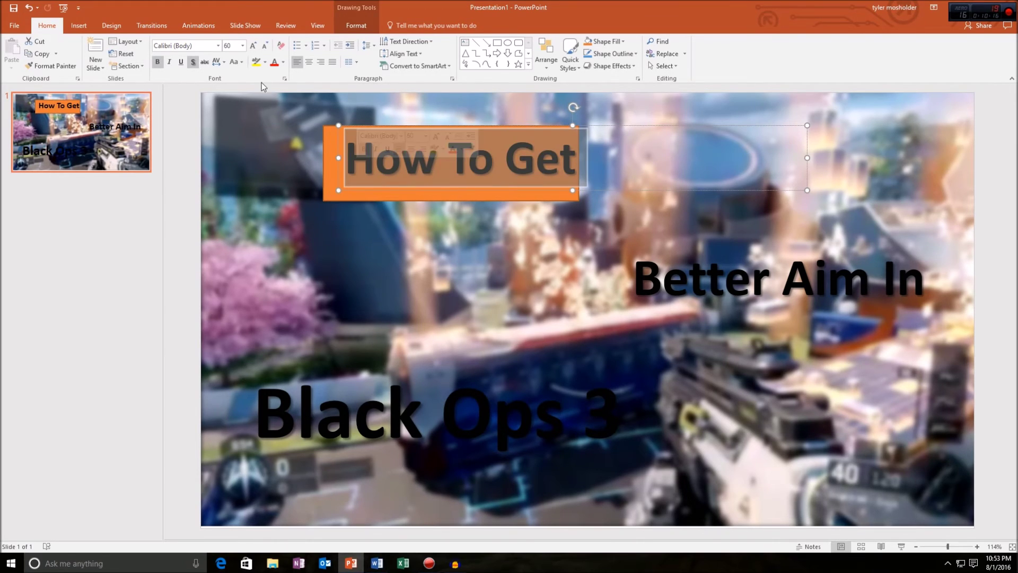
{"action": "left_click", "coordinate": [284, 62]}
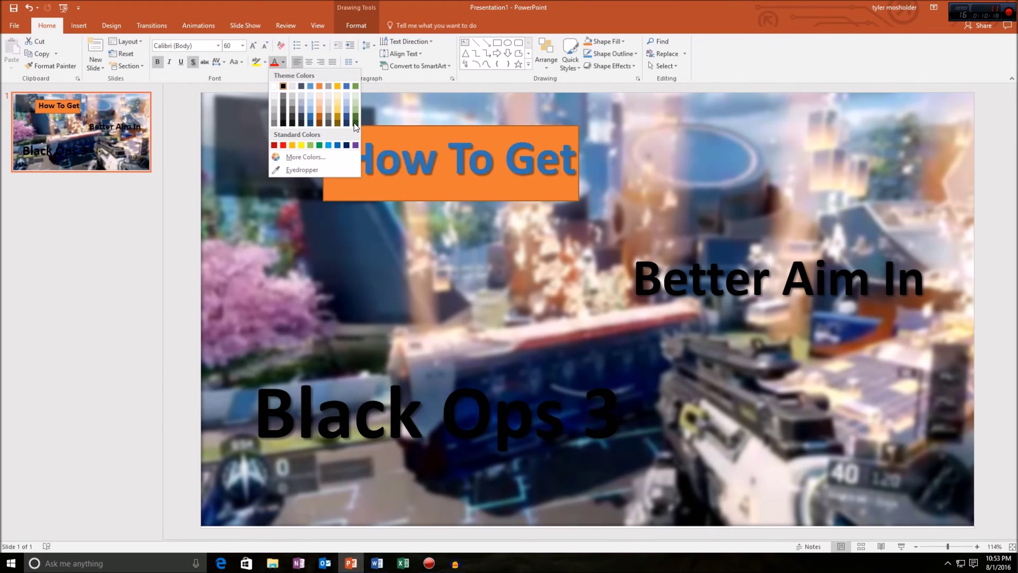
{"action": "left_click", "coordinate": [285, 123]}
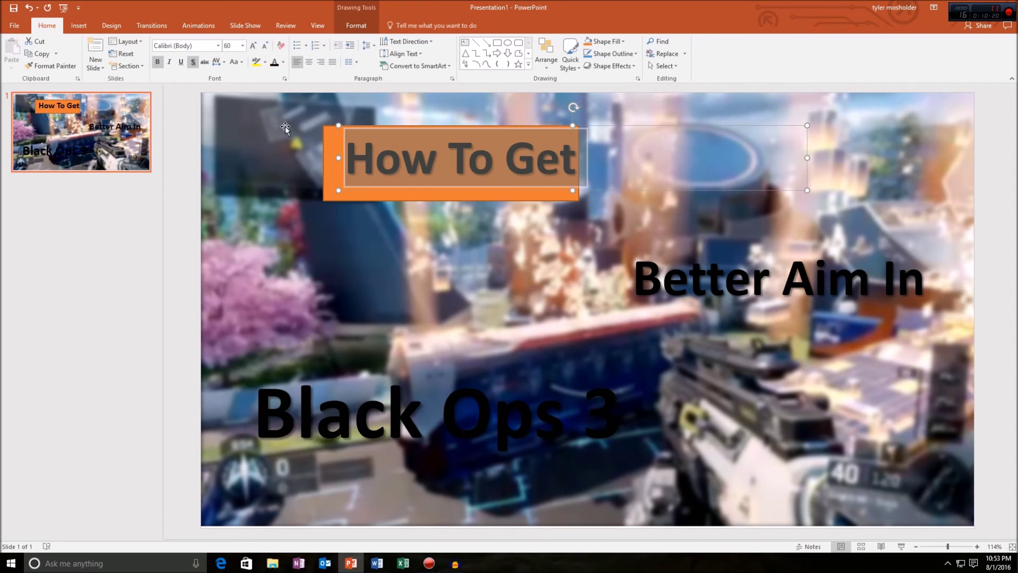
Draw a blue rectangle over the 'Better Aim In' line on the right
{"action": "left_click", "coordinate": [489, 44]}
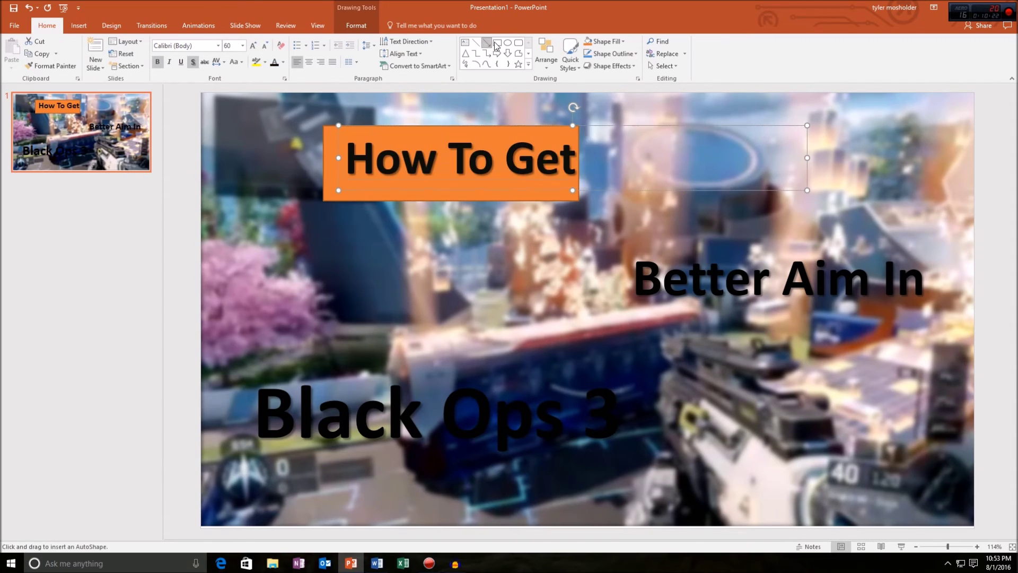
{"action": "left_click", "coordinate": [497, 43]}
{"action": "left_click_drag", "start_coordinate": [620, 251], "coordinate": [968, 317]}
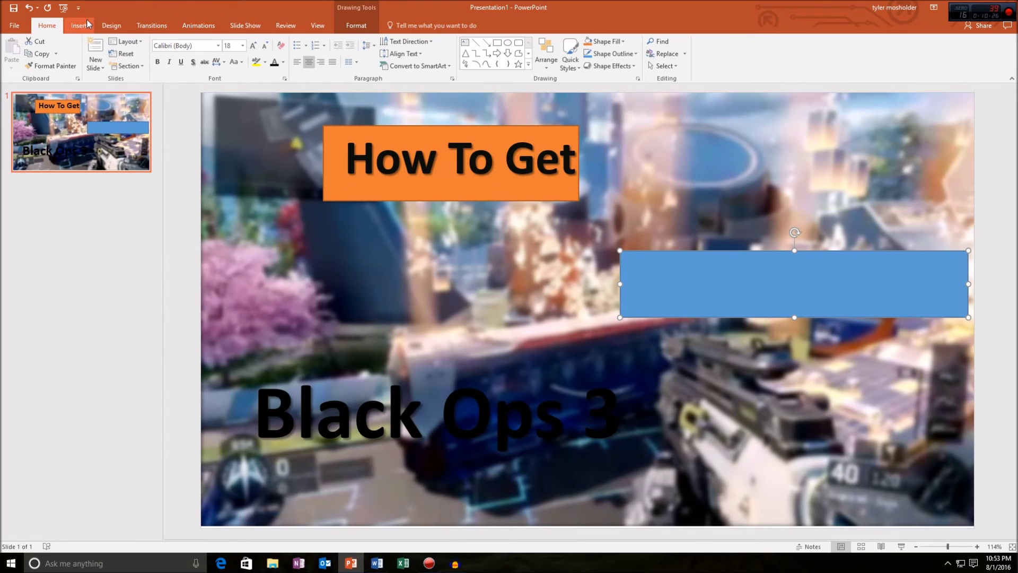